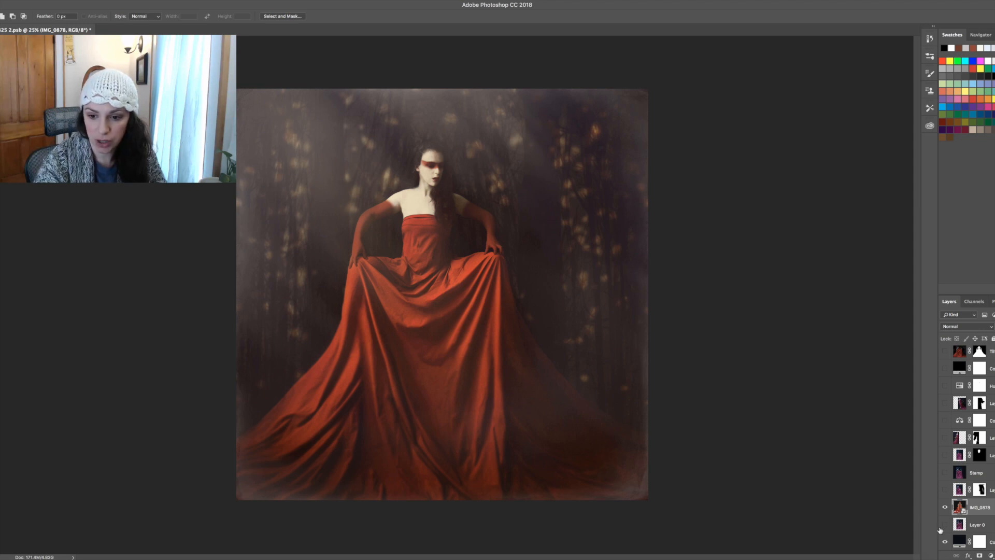
Hide the finished image layer at the top of the layer stack so the IMG_0878 sketch shows on the canvas.
scroll(975, 394, "up", 10)
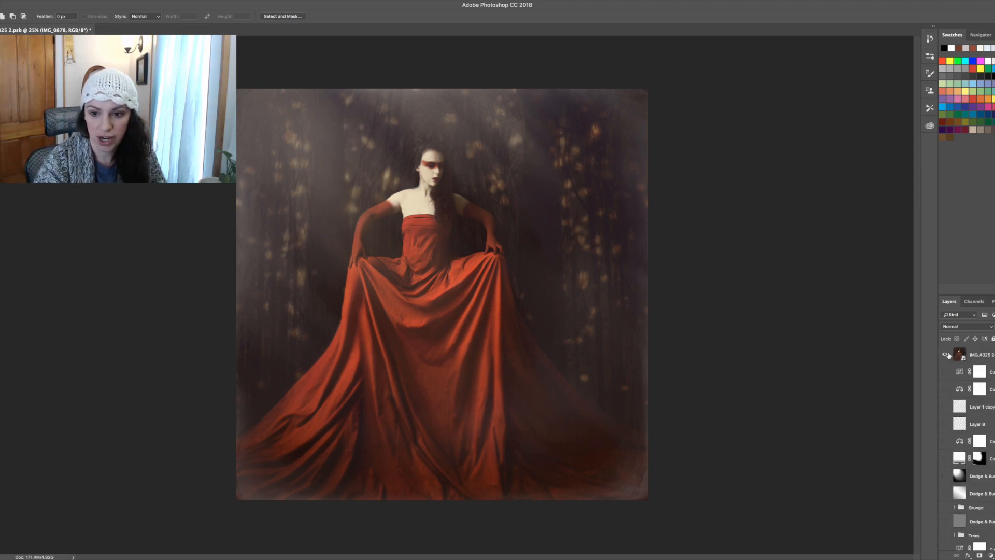
left_click(945, 354)
scroll(972, 465, "down", 5)
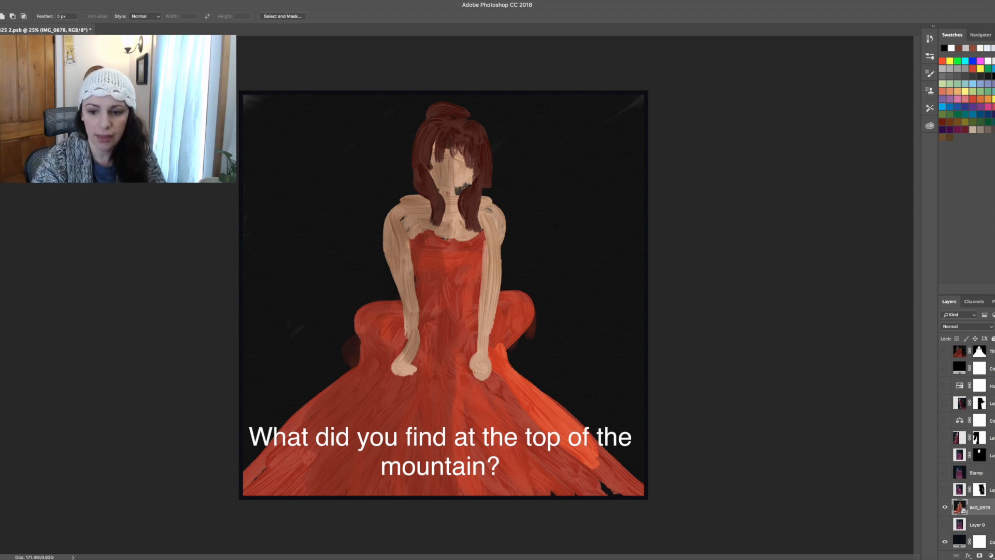
Hide the IMG_0878 sketch and show Layer 0, toggling the sketch once to compare it with the base photo.
left_click(945, 508)
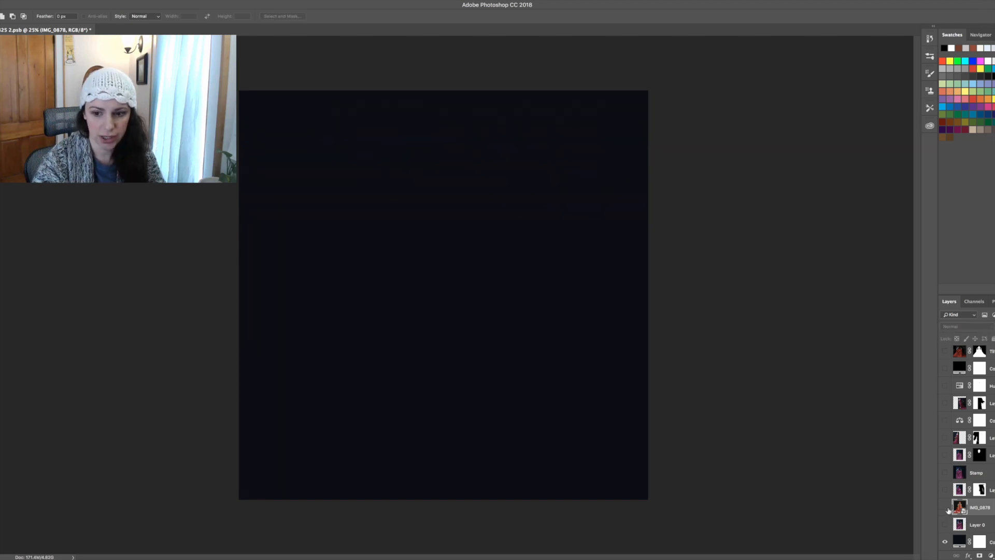
left_click(945, 525)
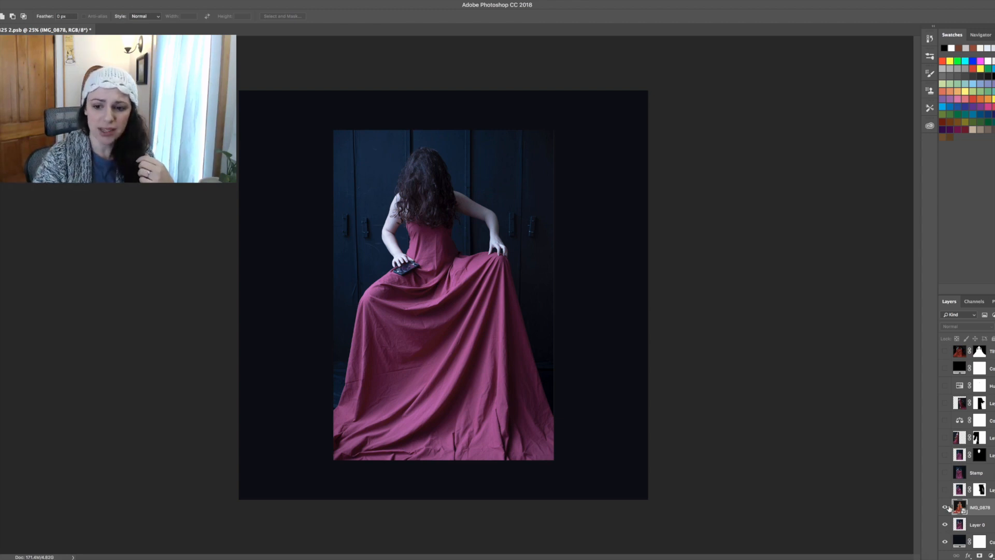
left_click(946, 508)
left_click(945, 507)
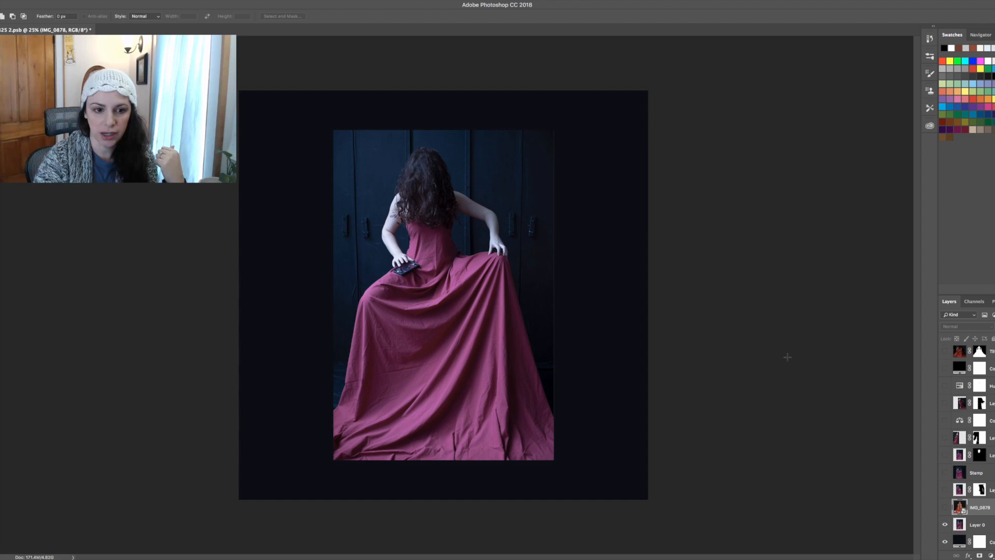
Show Layer 2 with the other arm and disable its layer mask to display the whole photo.
key("v")
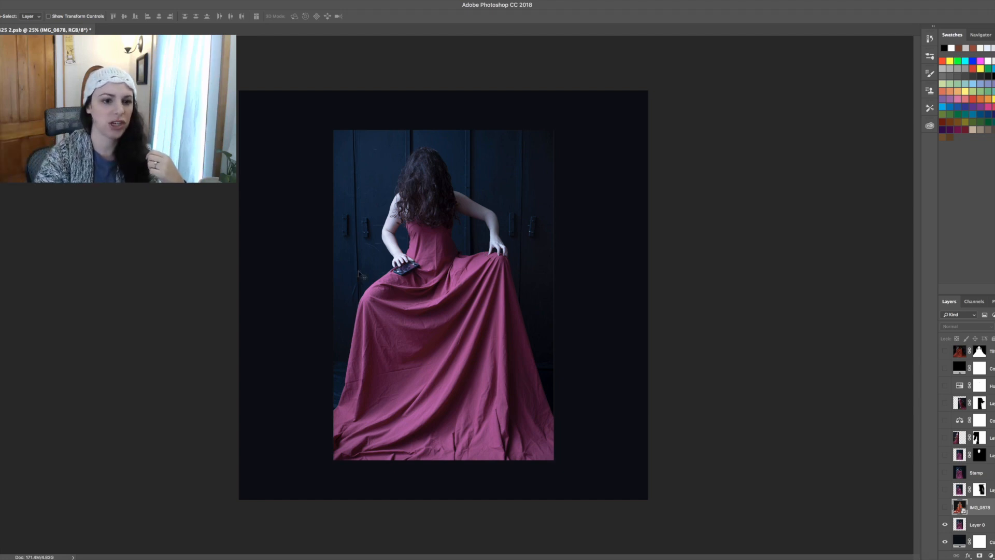
left_click(945, 491)
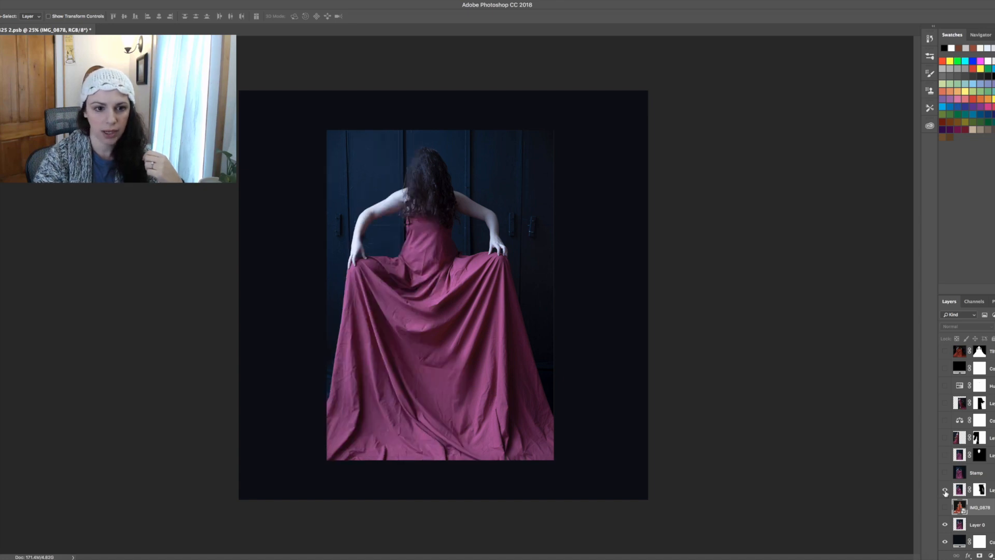
right_click(980, 489)
left_click(972, 487)
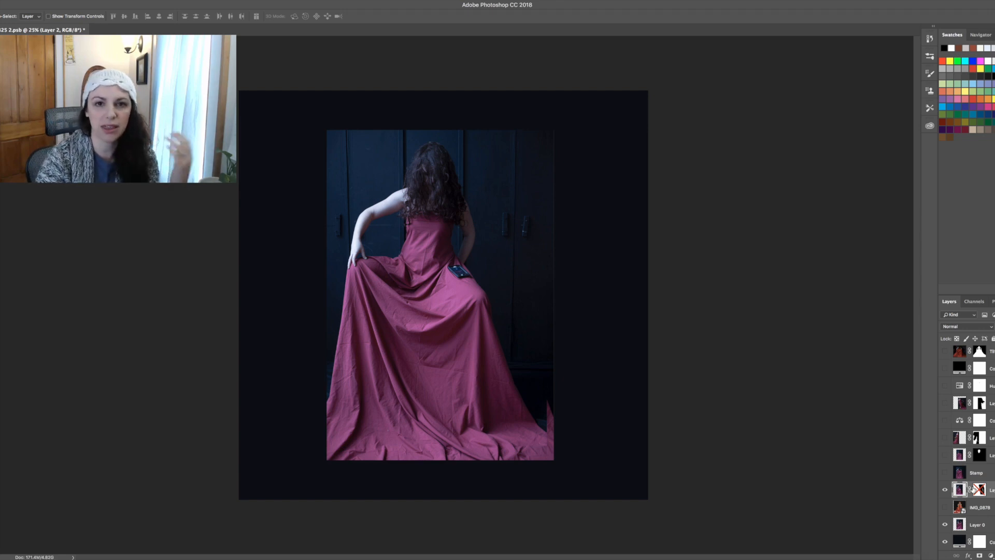
Compare the unmasked Layer 2 photo with Layer 0 and the IMG_0878 sketch, and enable Layer 2's mask again.
left_click(945, 490)
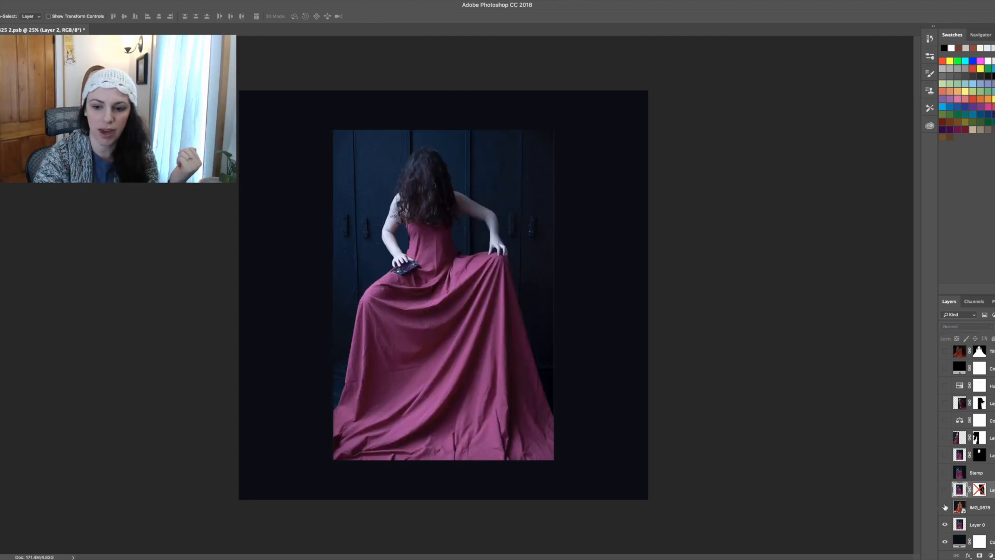
left_click(945, 508)
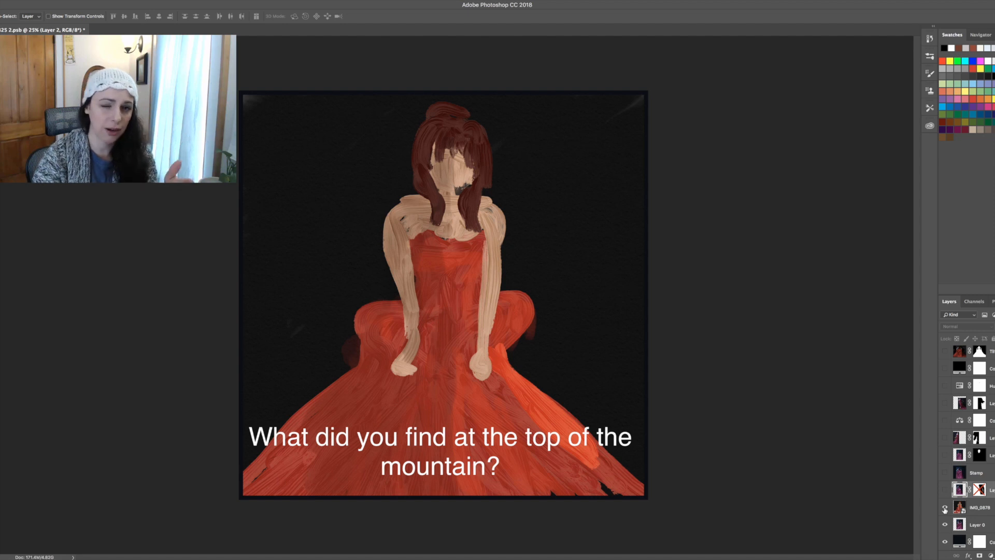
left_click(945, 510)
left_click(946, 490)
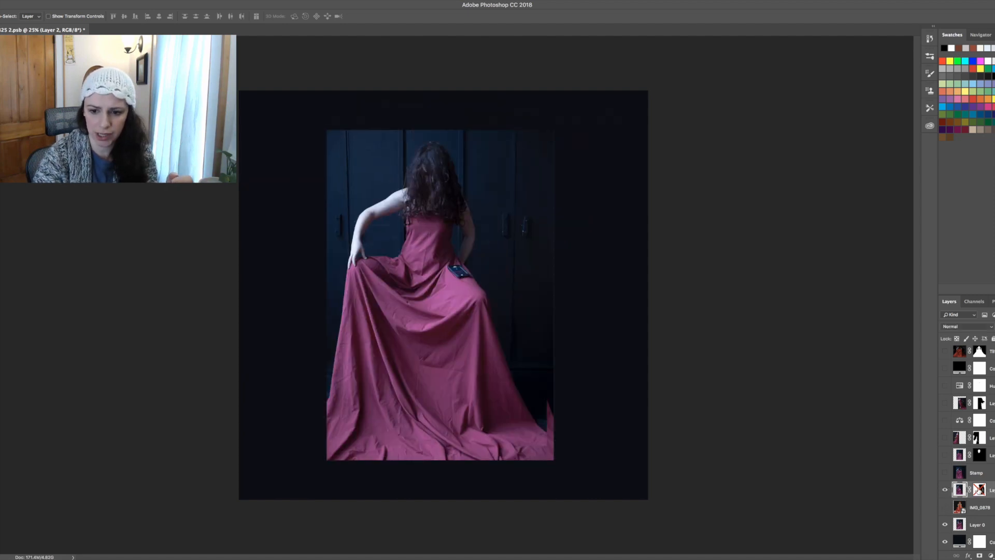
right_click(979, 490)
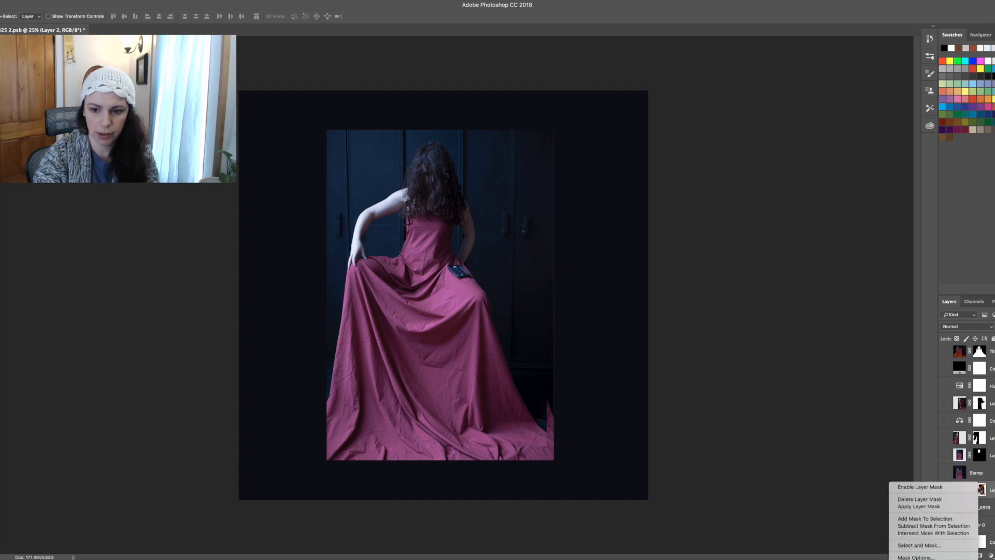
left_click(962, 488)
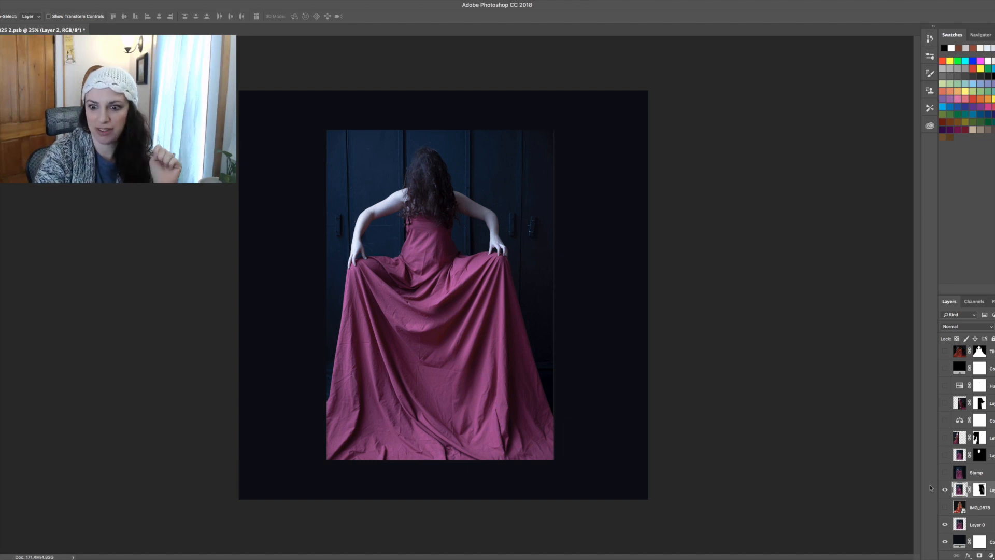
Show Layer 3 with the forward-facing head, toggling it off and on to compare the change.
left_click(946, 456)
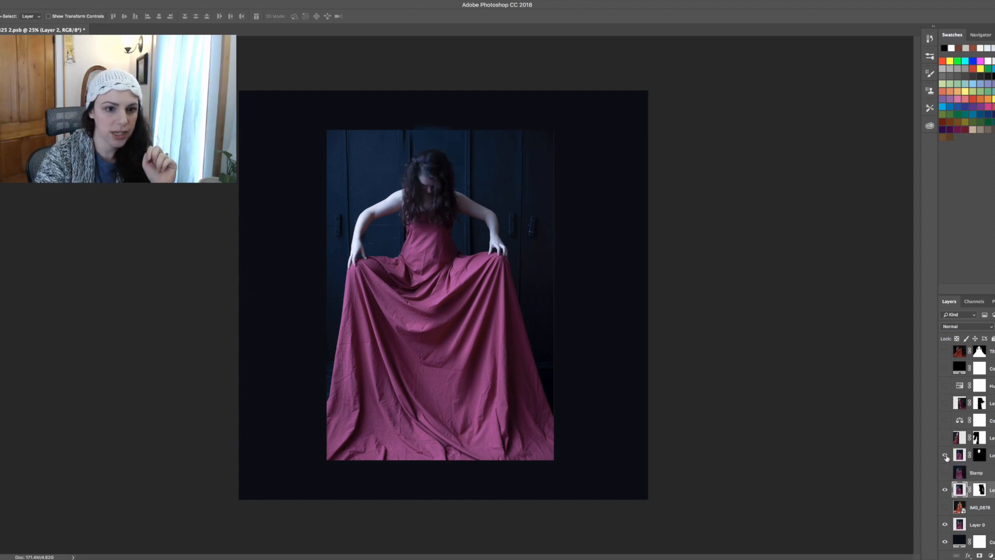
left_click(946, 455)
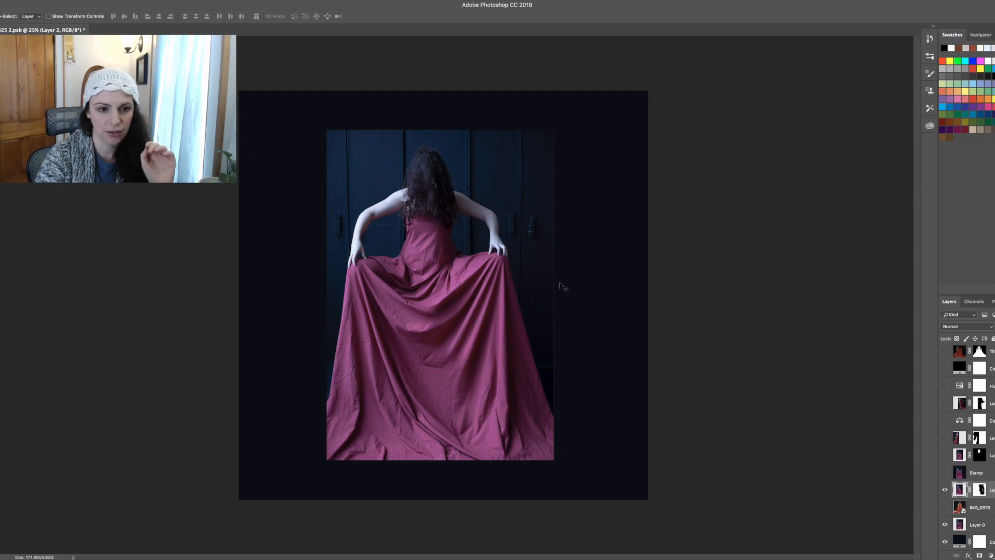
left_click(946, 456)
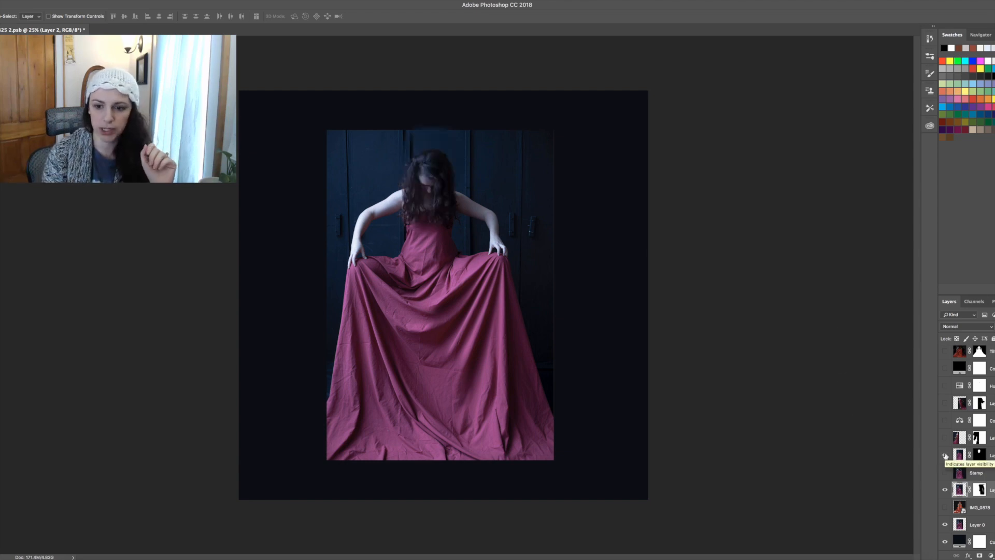
Temporarily disable Layer 3's mask to view the full source photo, and enable the mask again.
right_click(979, 456)
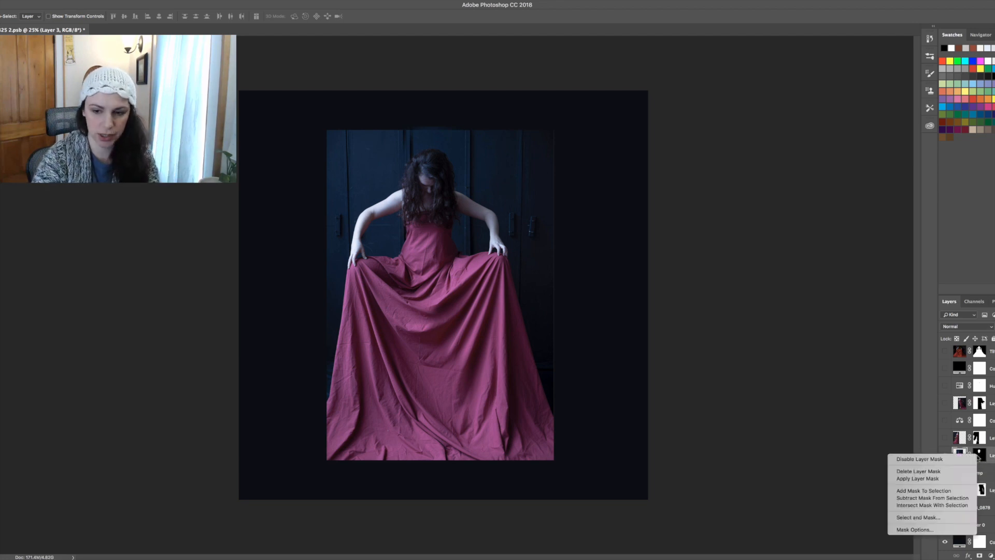
left_click(920, 459)
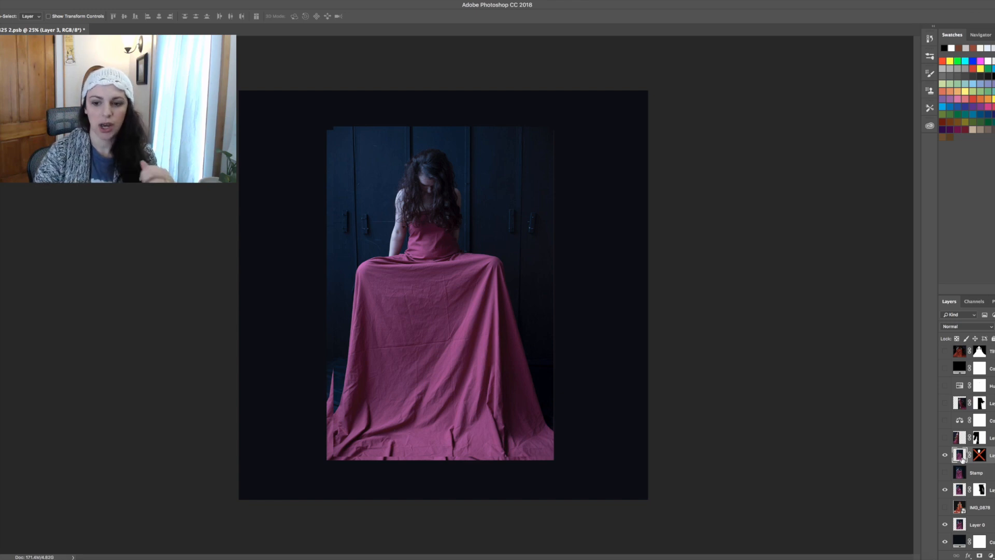
right_click(978, 457)
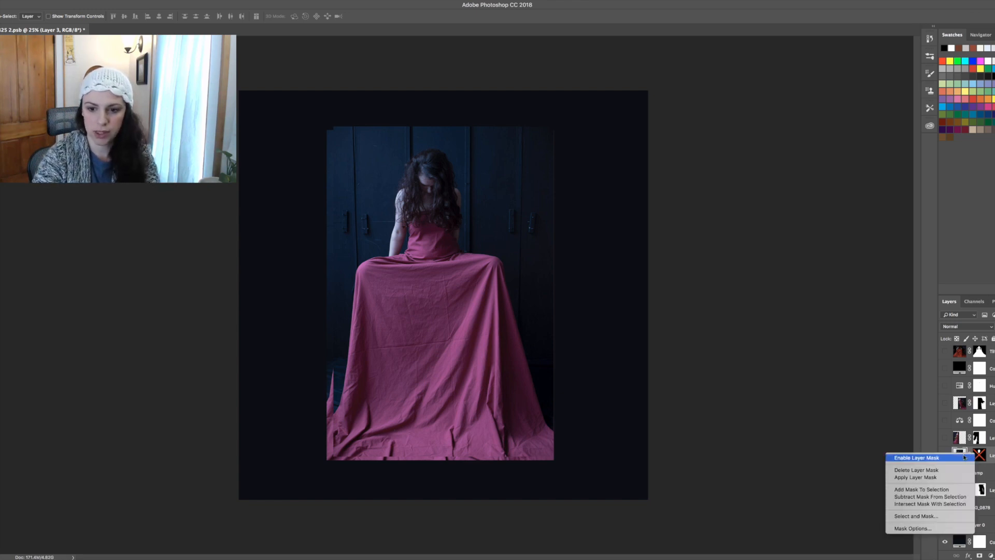
left_click(965, 457)
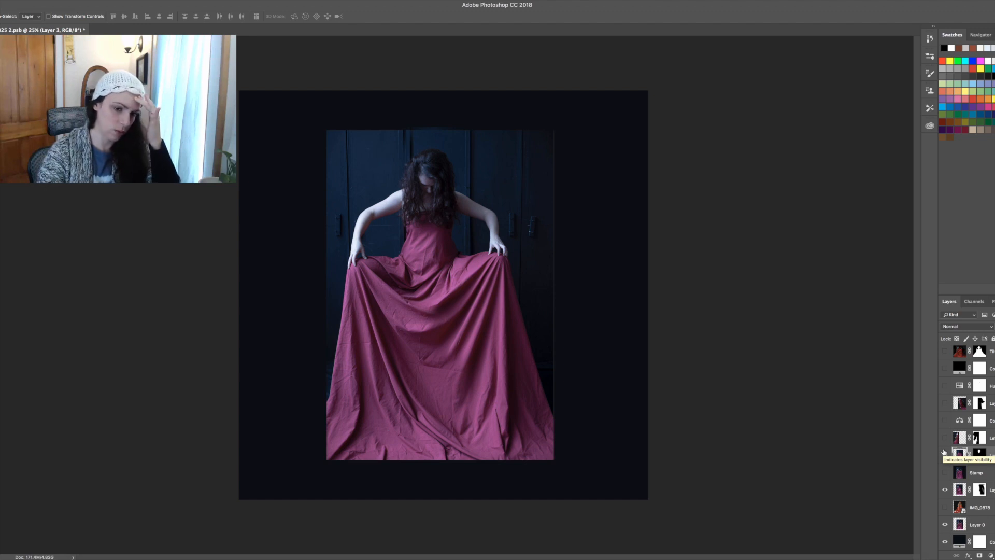
Preview the lengthened dress on the Stamp layer with Layer 3 off and on, and hide the Stamp layer again.
left_click(944, 454)
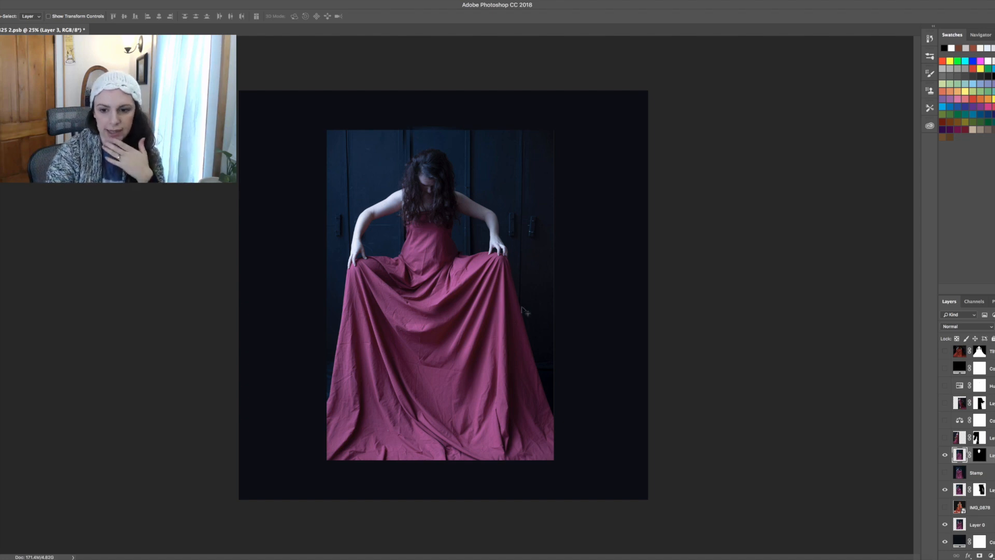
left_click(944, 455)
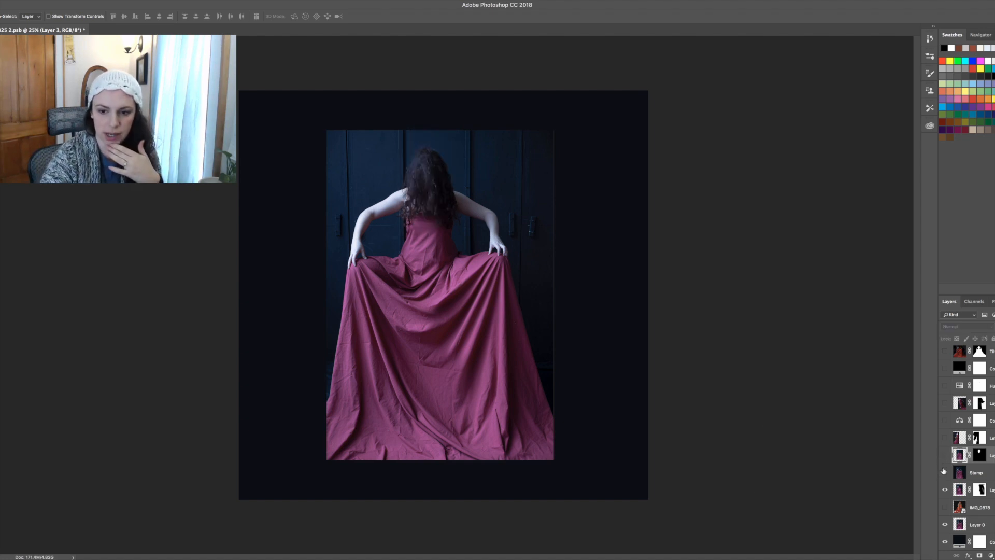
left_click(945, 473)
left_click(944, 473)
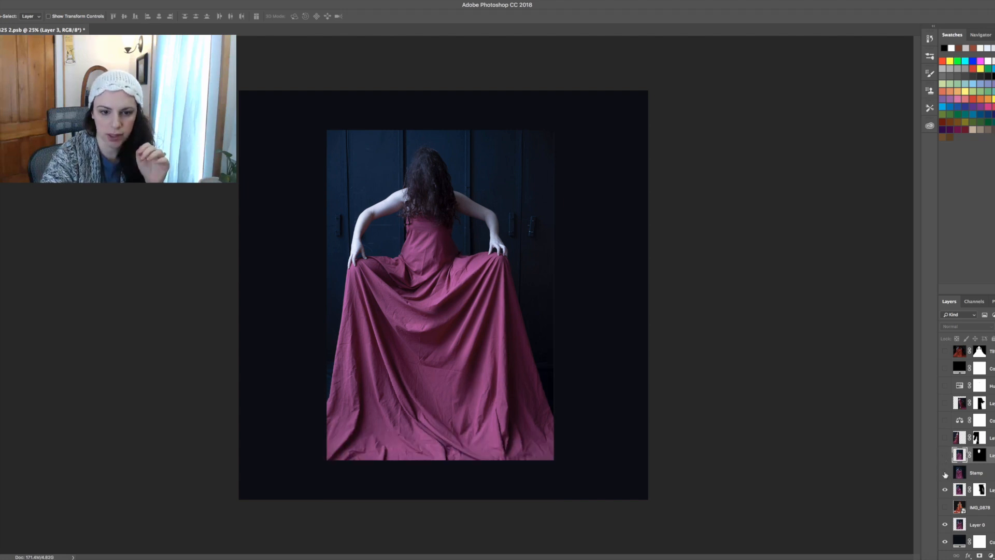
left_click(945, 473)
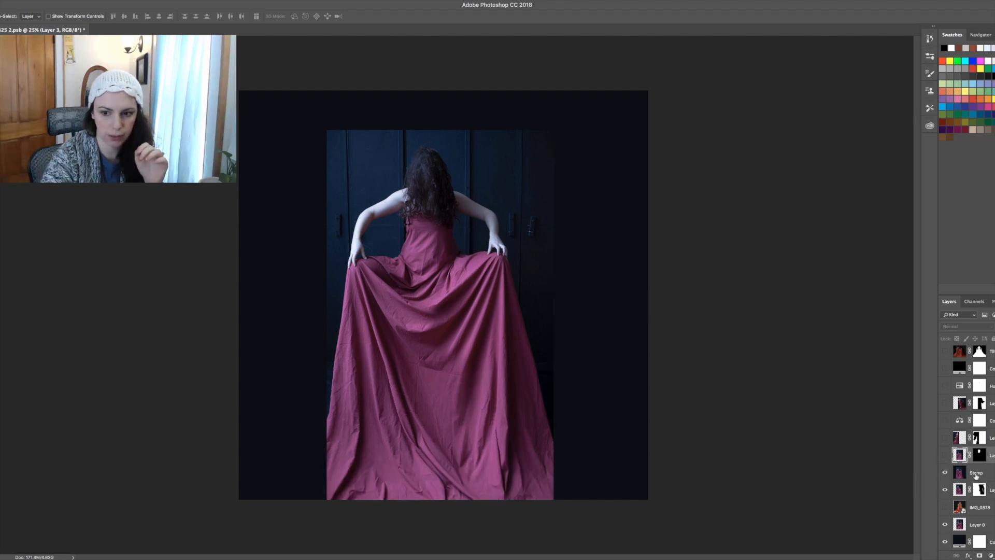
left_click(945, 456)
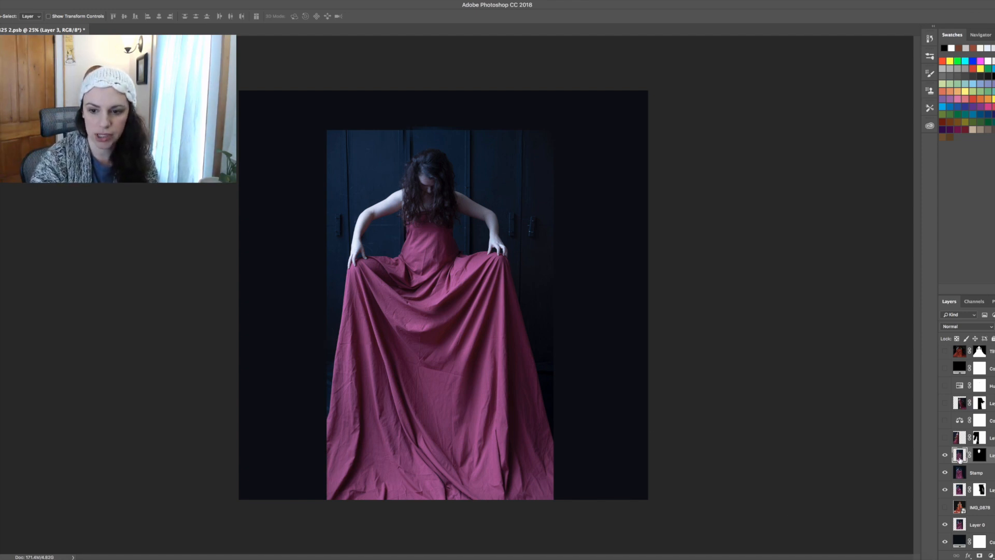
left_click(946, 474)
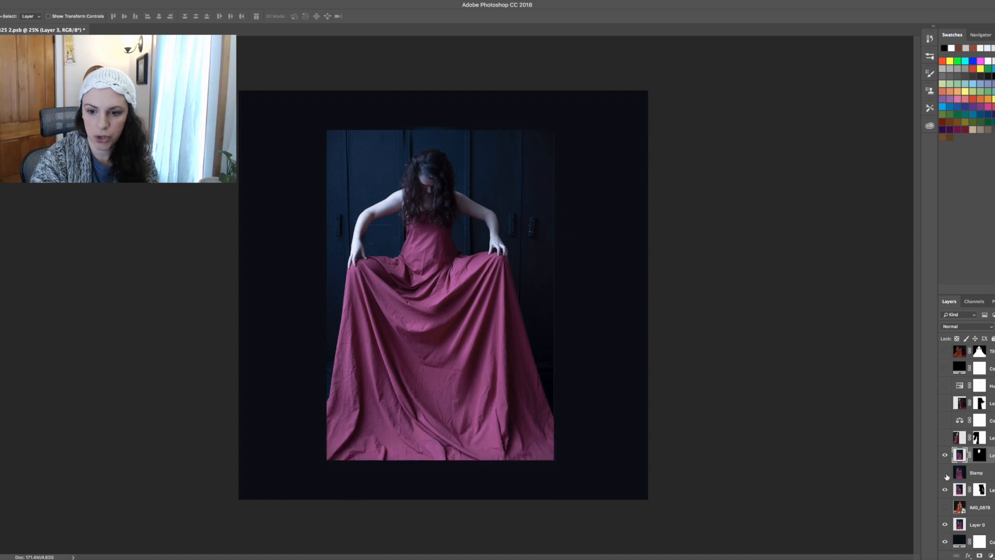
Select the bottom part of the dress on Layer 3 with a rectangular marquee and copy it to a new layer.
key("m")
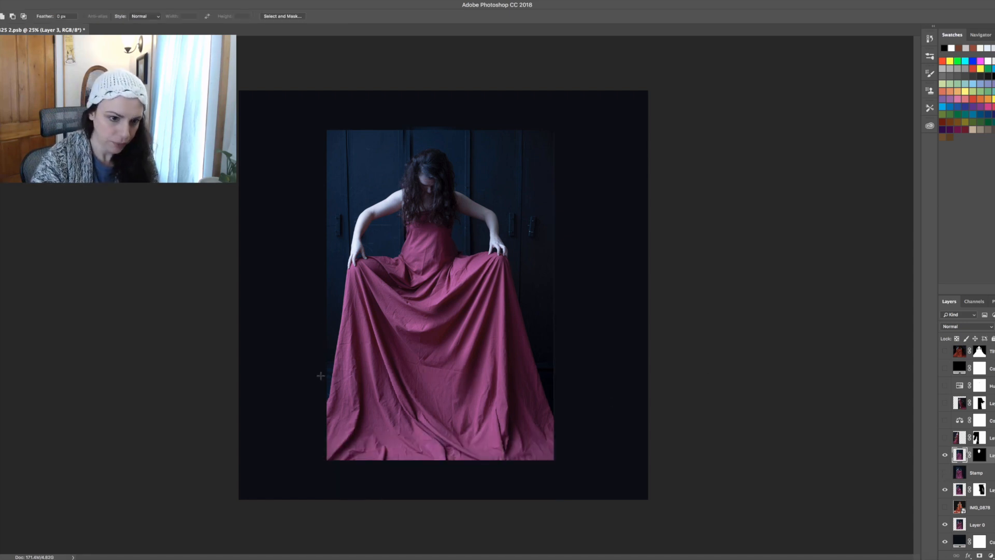
left_click_drag(326, 370, 554, 461)
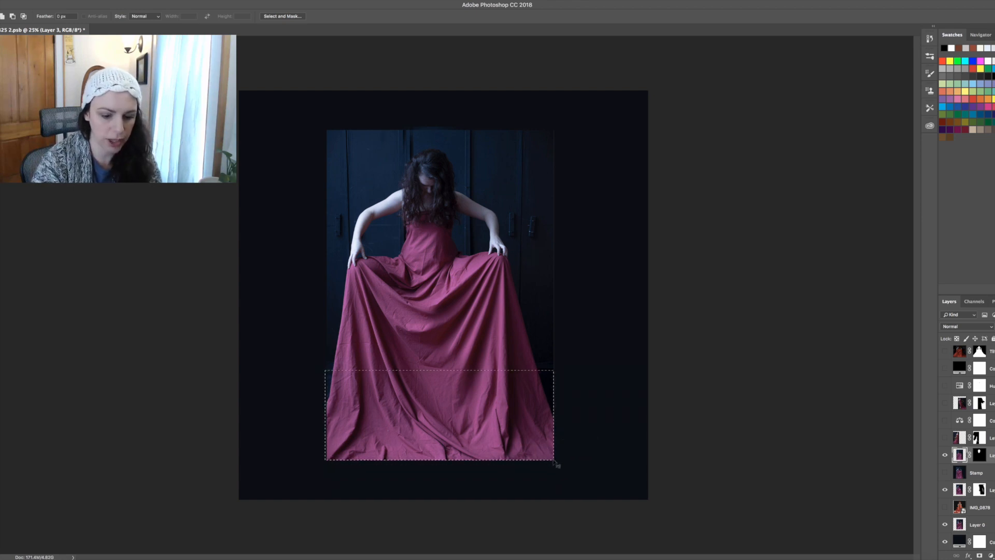
key("ctrl+j")
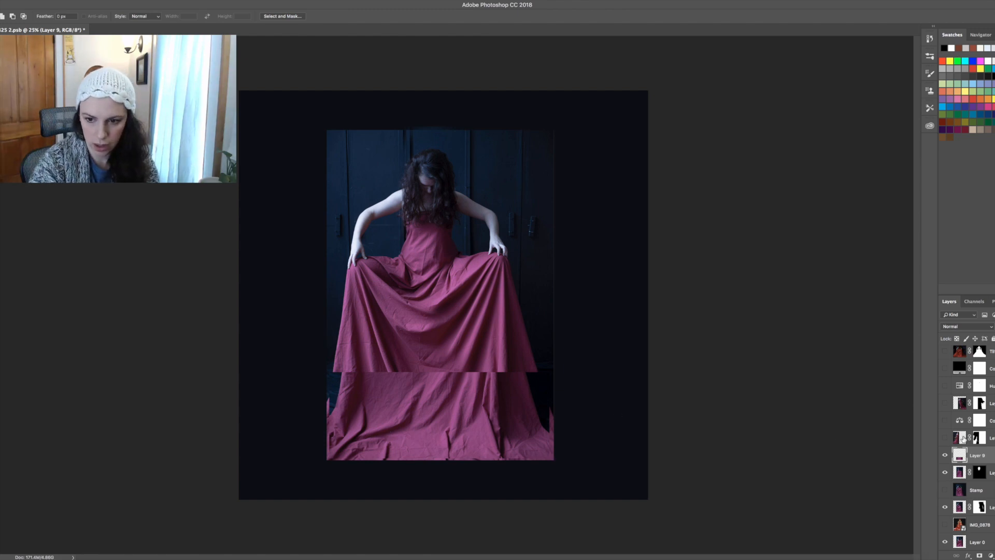
Stretch the copied dress piece vertically to about 230% height, down to the canvas's bottom edge and up over the skirt.
key("ctrl+t")
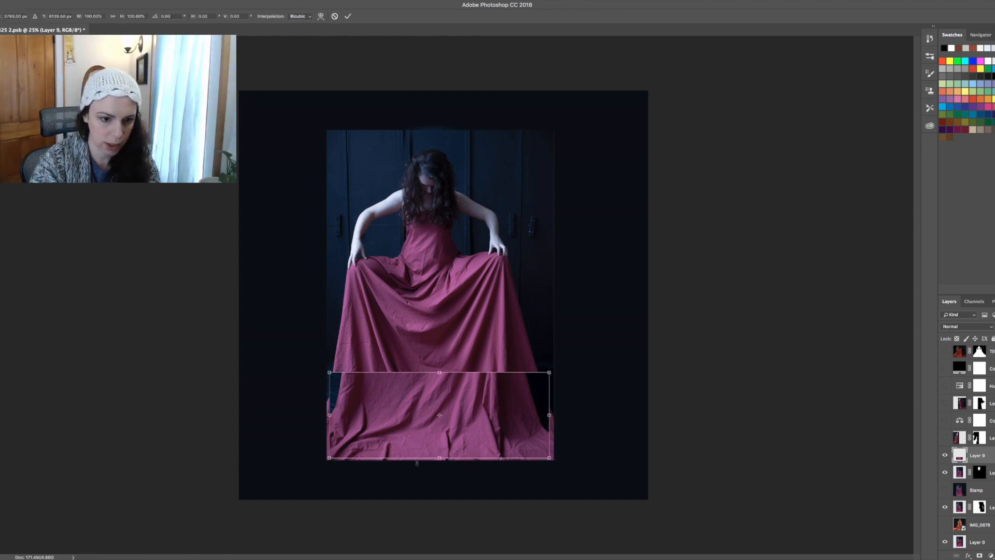
left_click_drag(440, 459, 440, 499)
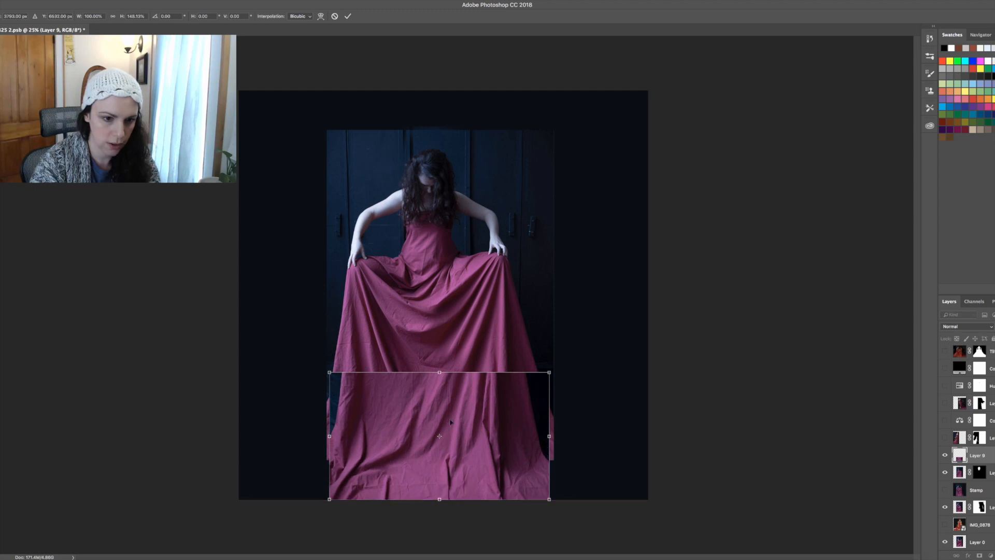
left_click_drag(440, 367, 439, 301)
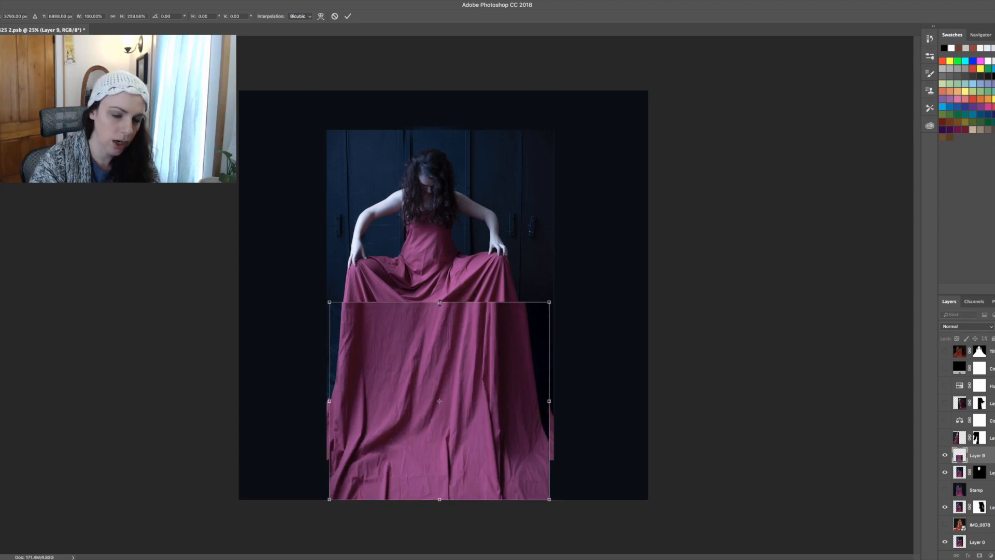
left_click(349, 16)
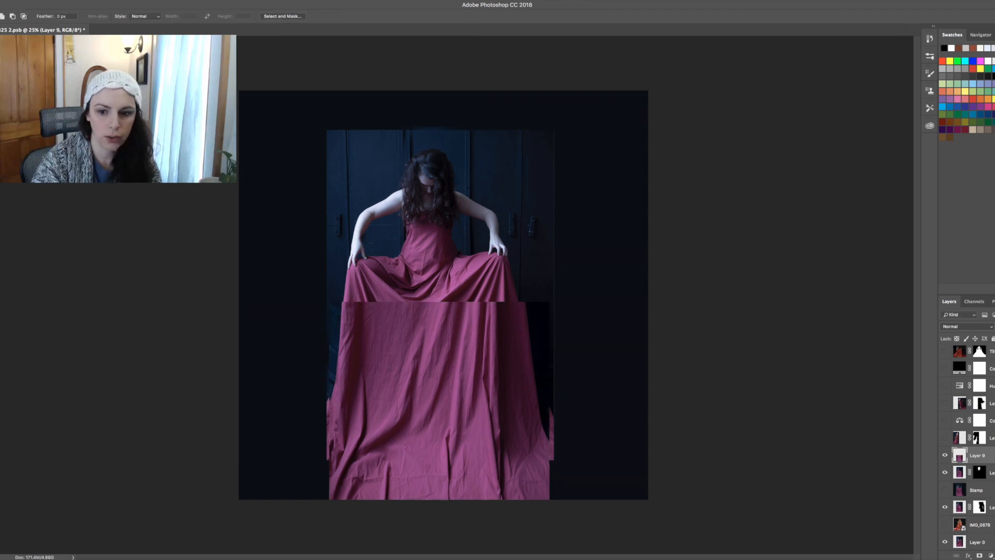
Add a mask to the stretched dress layer and brush away its hard upper edge and dark sides to blend it into the skirt.
left_click(980, 556)
key("b")
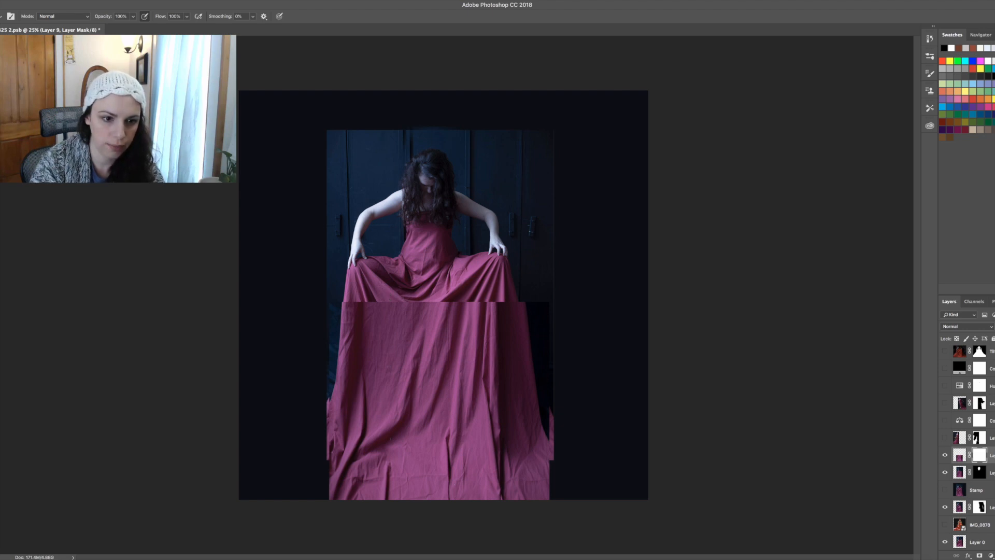
mouse_move(441, 288)
left_mouse_down()
mouse_move(480, 295)
mouse_move(392, 290)
mouse_move(411, 314)
mouse_move(508, 296)
mouse_move(537, 323)
mouse_move(560, 456)
left_mouse_up()
mouse_move(321, 413)
left_mouse_down()
mouse_move(298, 421)
mouse_move(307, 418)
left_mouse_up()
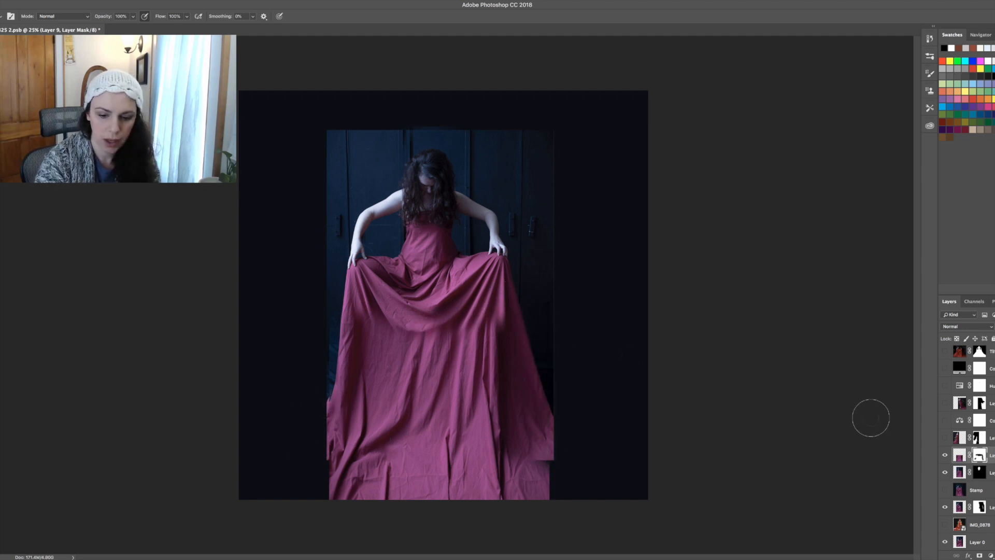
Delete the stretched and masked dress layer above Layer 3 and show the Stamp layer.
key("BackSpace")
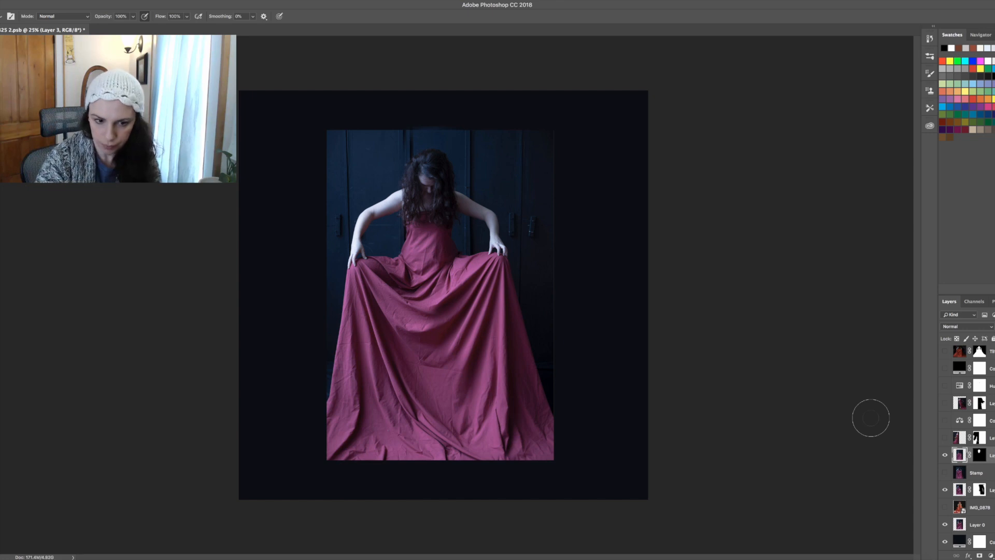
left_click(945, 473)
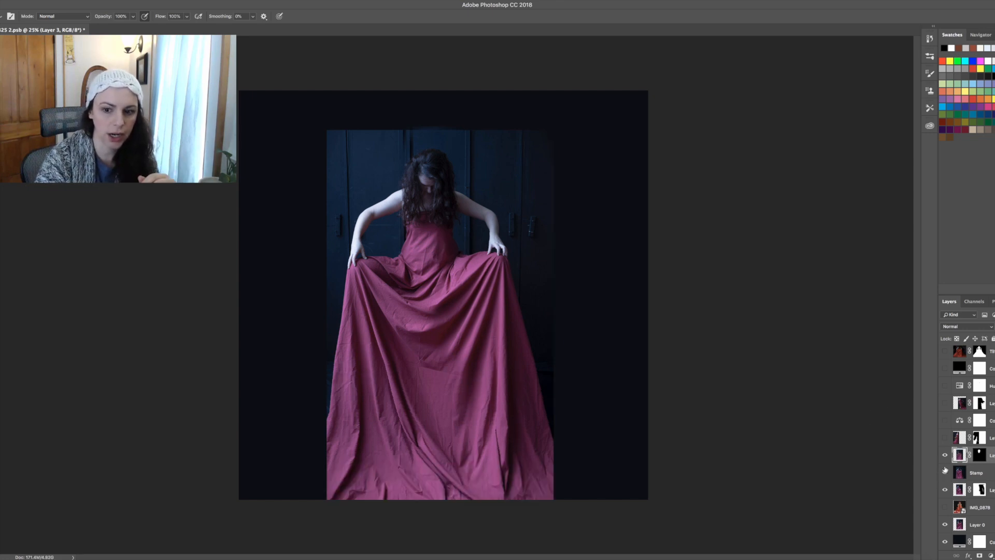
Hide Layer 3, compare the dress length with the Stamp layer off and on, and show both layers again.
left_click(945, 456)
left_click(945, 473)
left_click(945, 472)
left_click(945, 473)
left_click(945, 473)
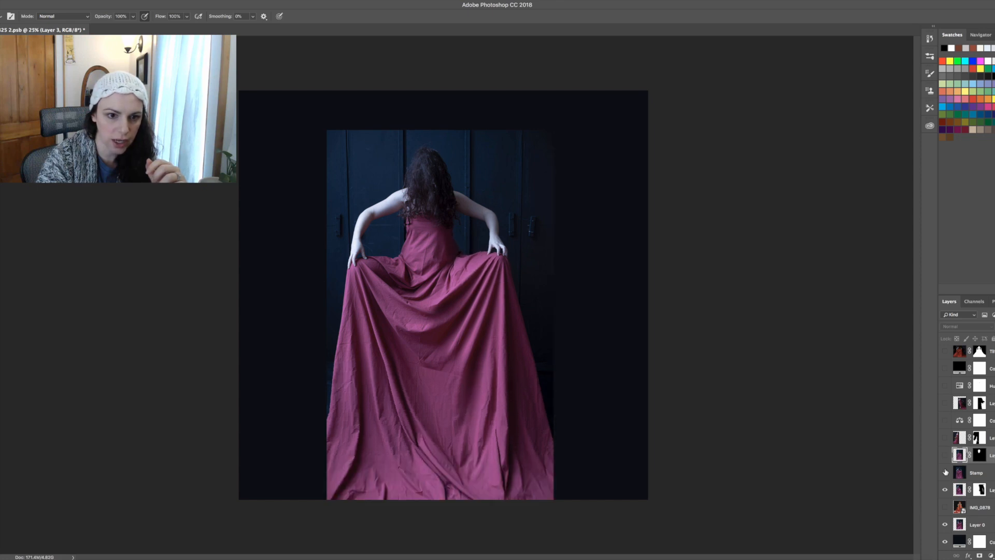
left_click(945, 473)
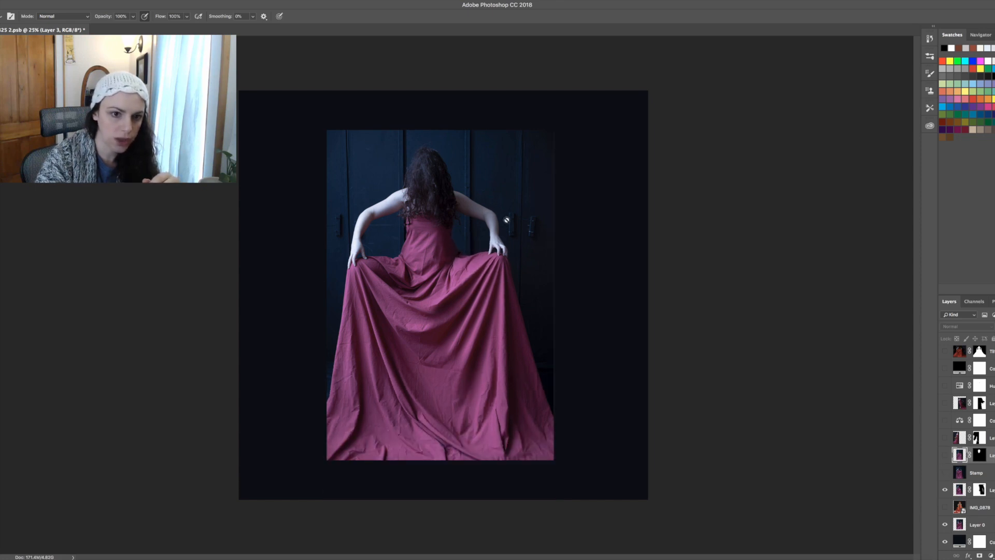
left_click(945, 473)
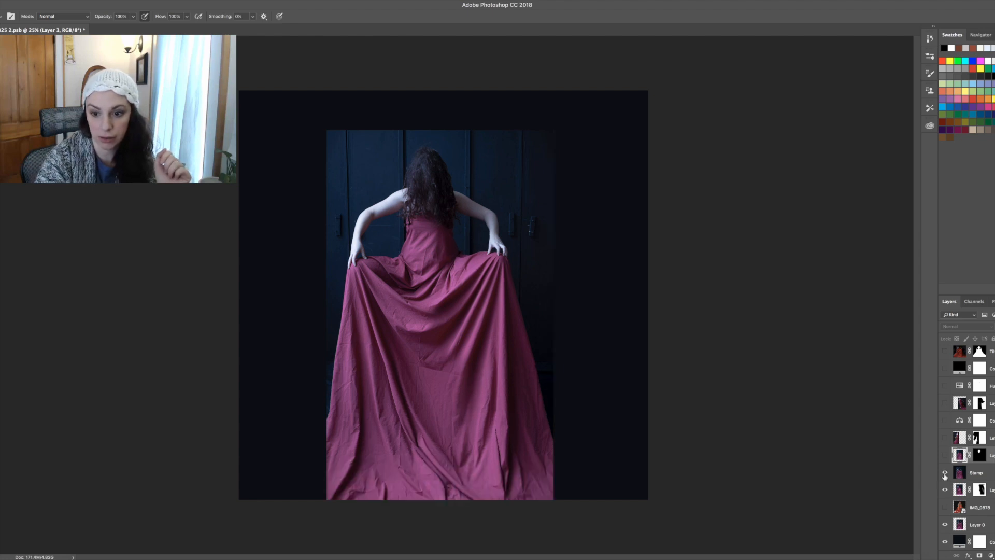
left_click(945, 455)
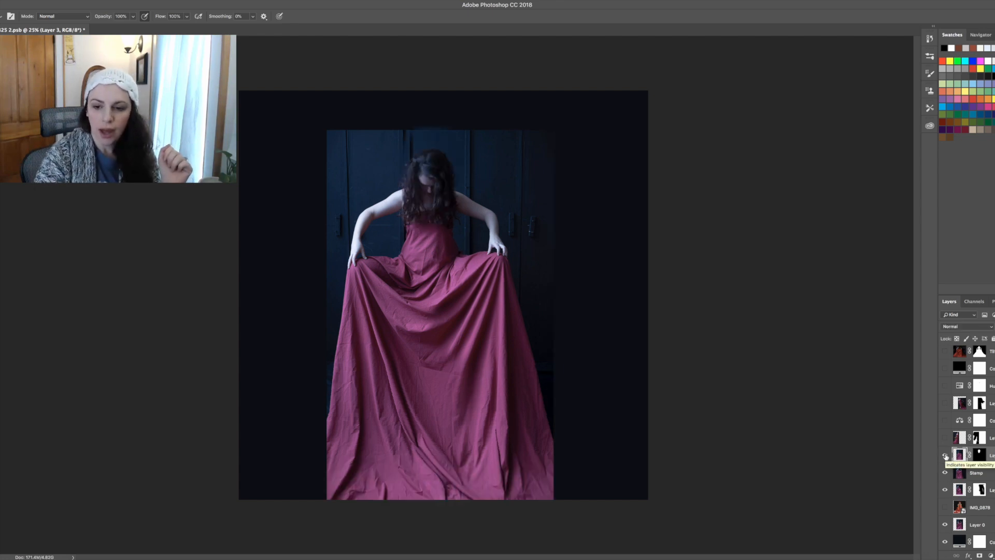
Show the Left Sheet layer and temporarily disable its mask to view the full source photo behind the added skirt side.
left_click(945, 438)
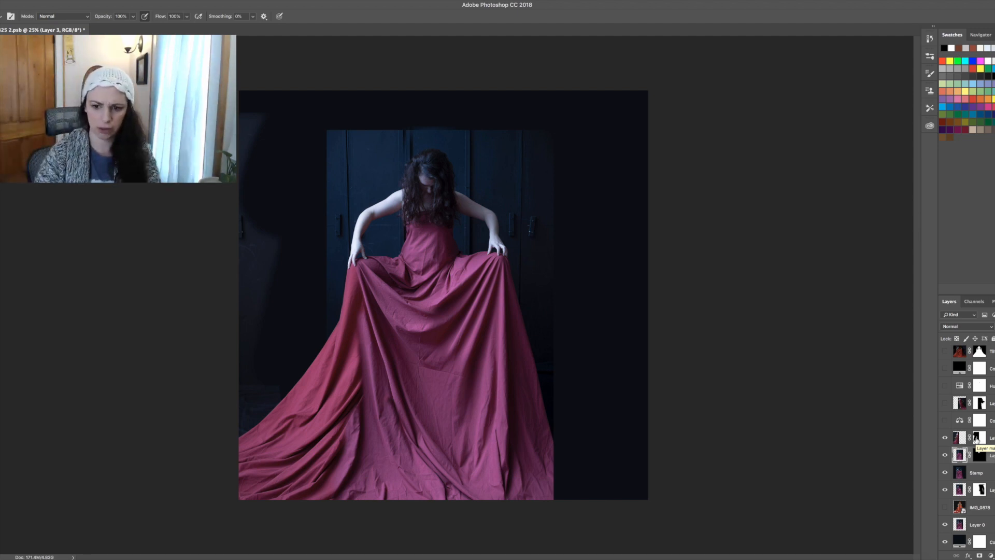
right_click(978, 440)
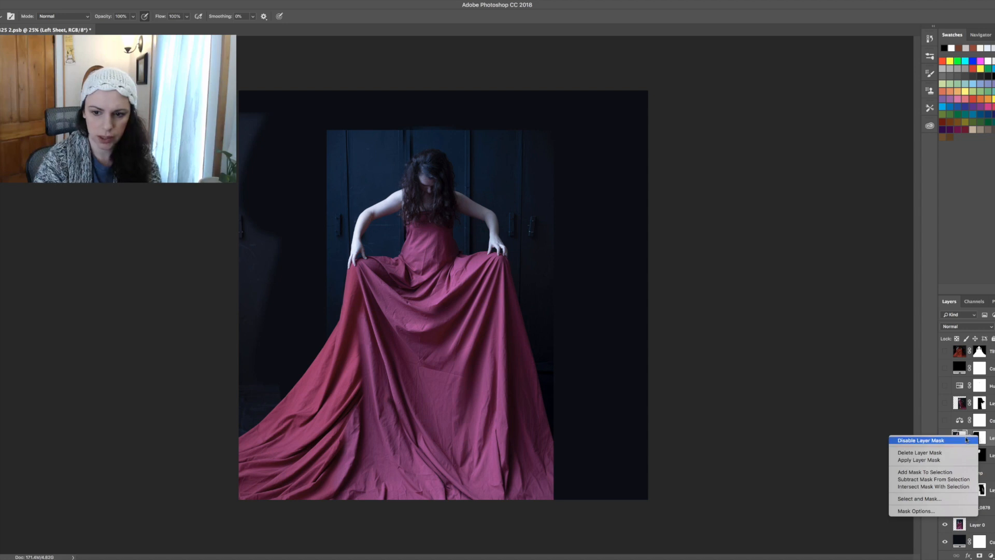
left_click(928, 441)
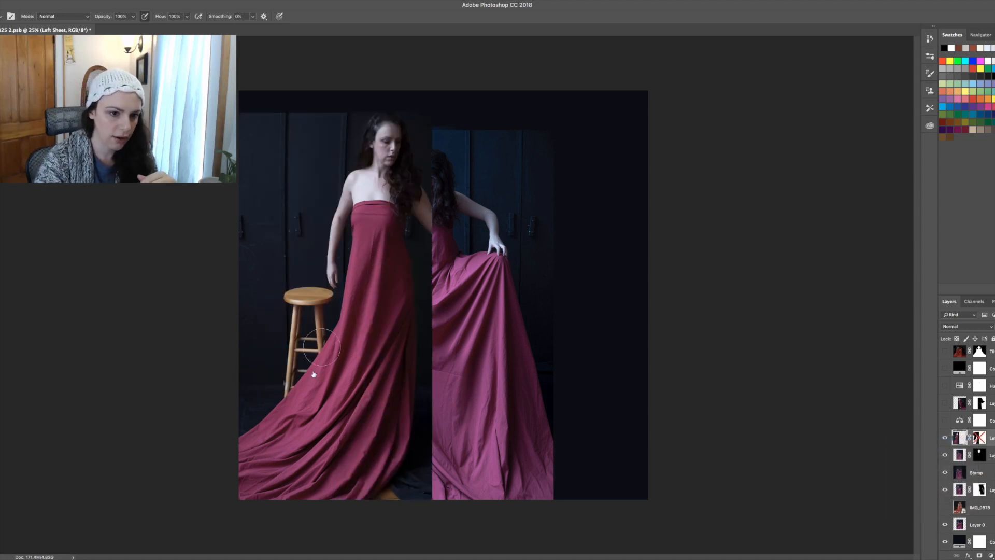
right_click(978, 439)
left_click(976, 442)
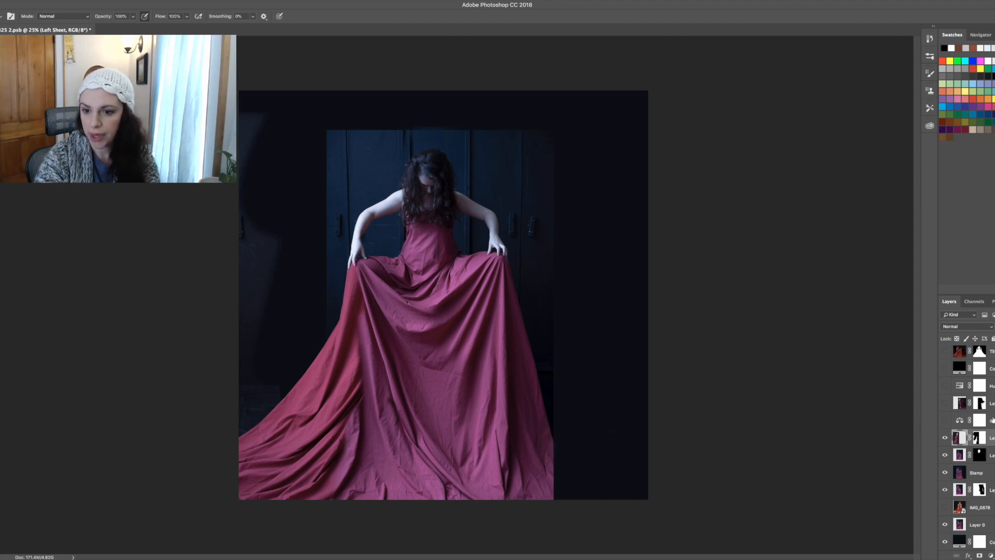
Show Layer 4, which extends the skirt on the other side, and disable its layer mask to view the full source photo.
left_click(945, 403)
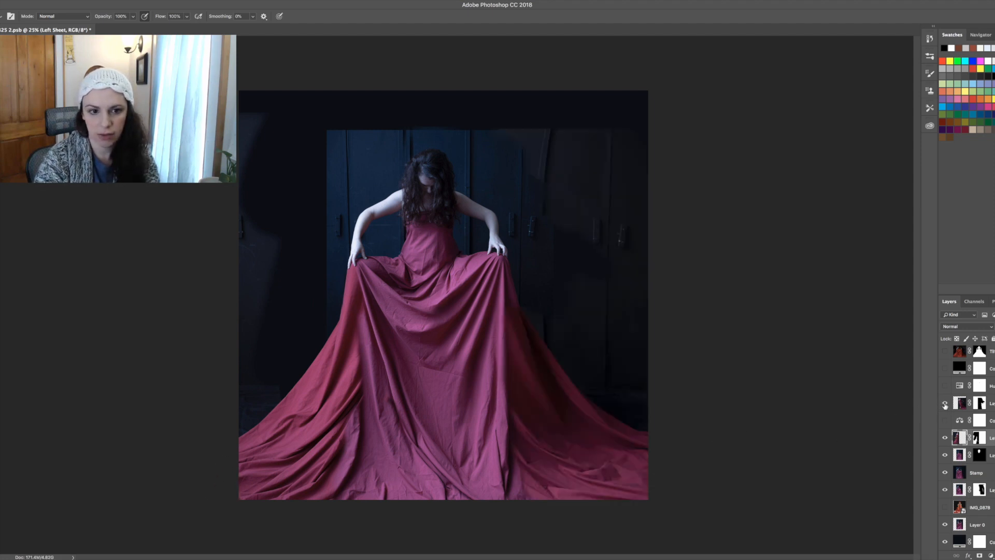
right_click(969, 406)
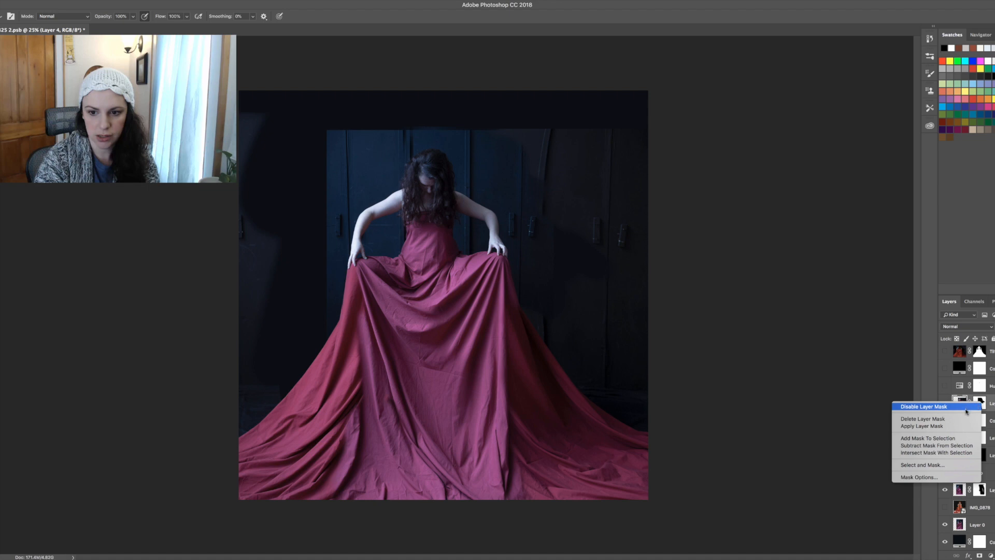
left_click(967, 407)
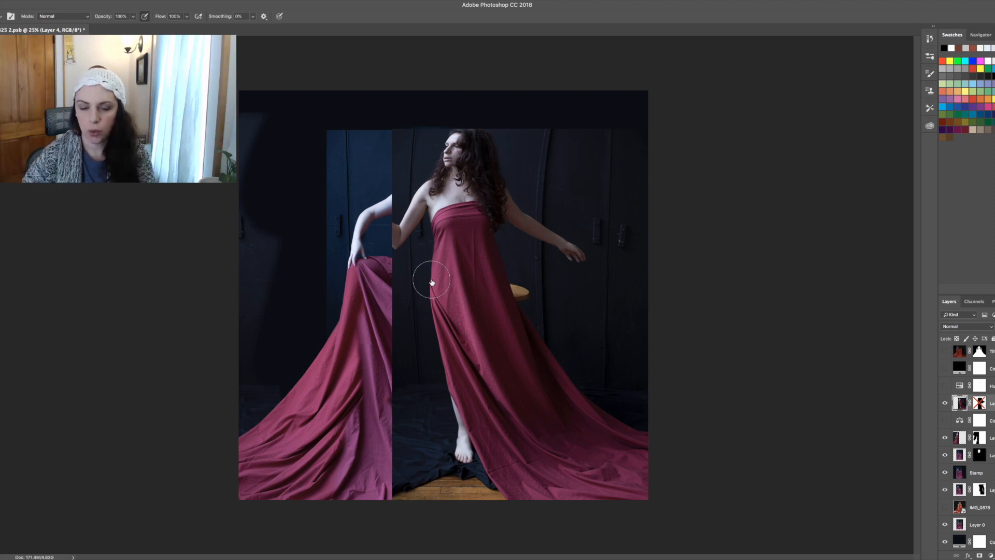
Display the Warp grid on Layer 4's photo, close it without reshaping anything, and re-enable the layer mask.
key("ctrl+t")
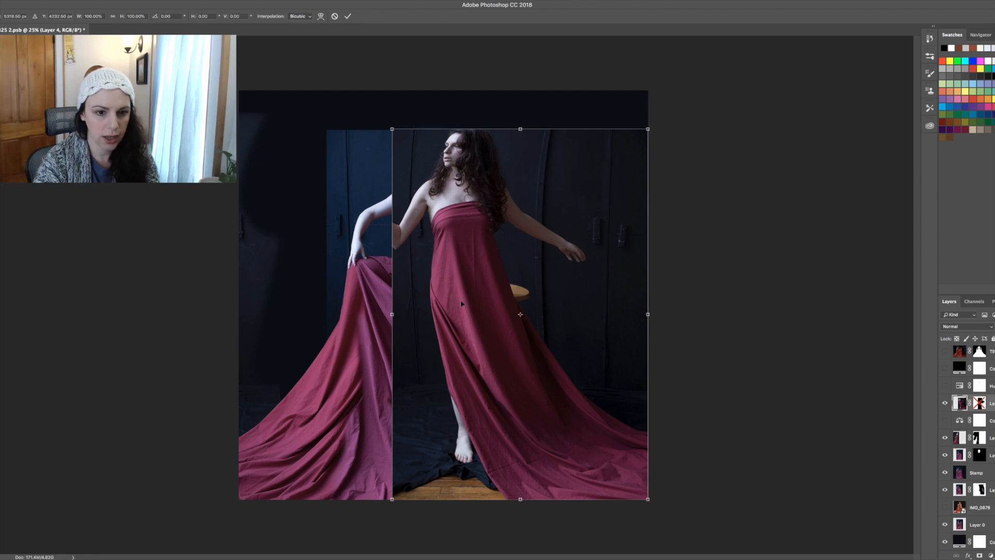
right_click(461, 303)
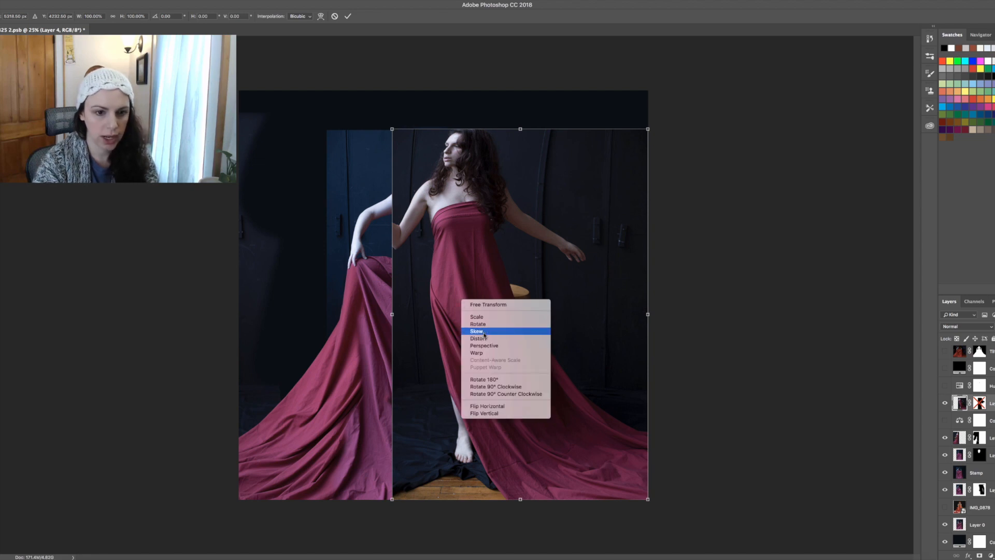
left_click(477, 353)
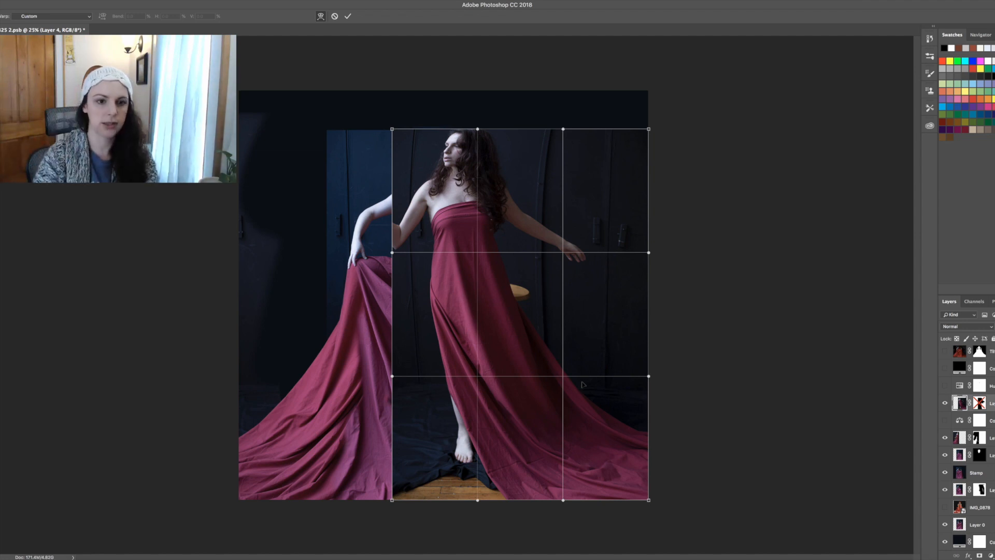
key("Return")
key("b")
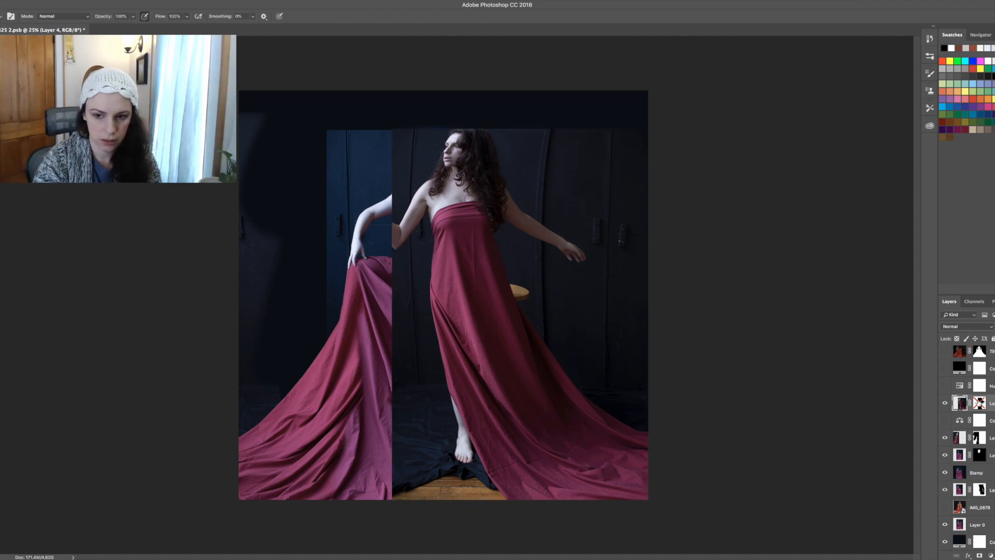
right_click(980, 403)
left_click(967, 405)
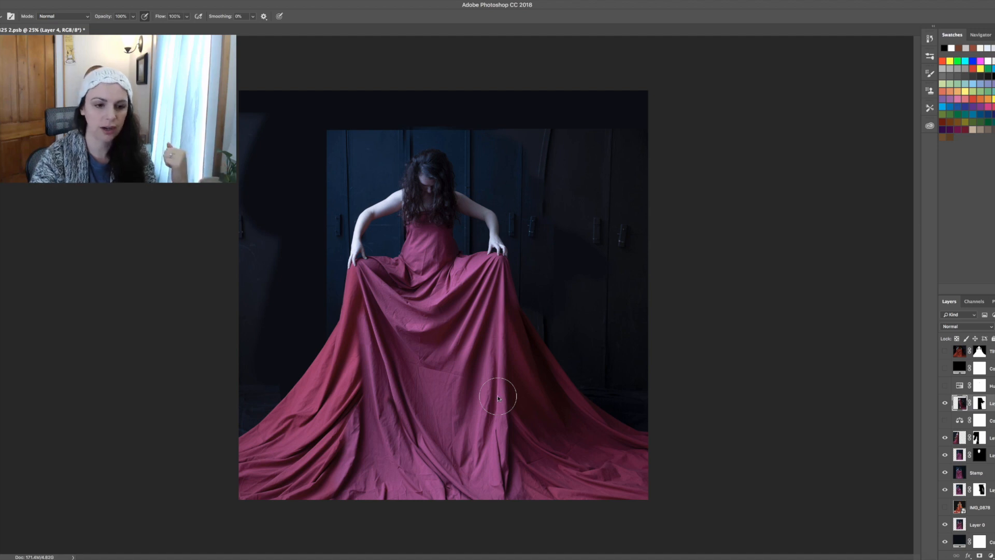
Show the Color Balance 1 and Hue/Saturation 1 layers and examine the Color Balance values for Midtones, Shadows and Highlights.
left_click(945, 421)
left_click(945, 386)
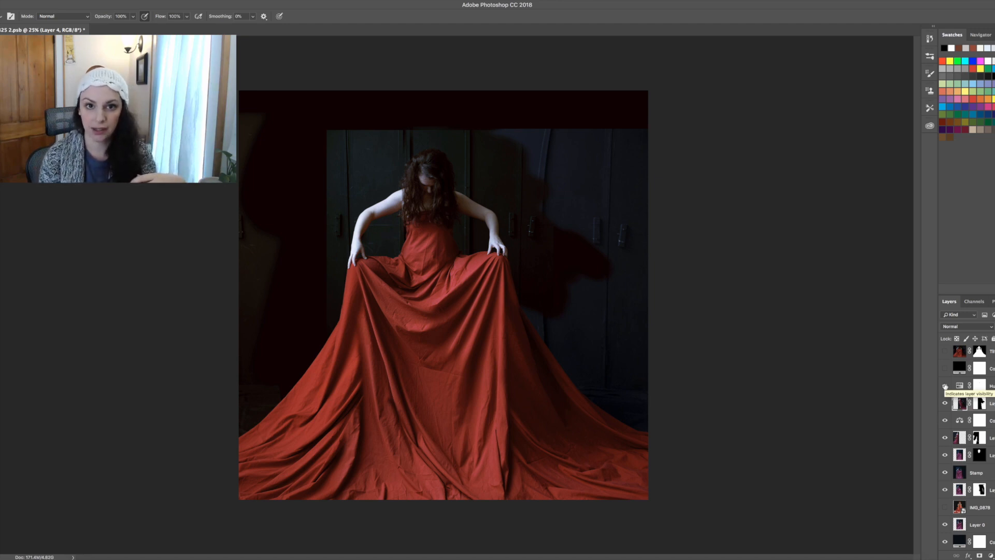
double_click(960, 420)
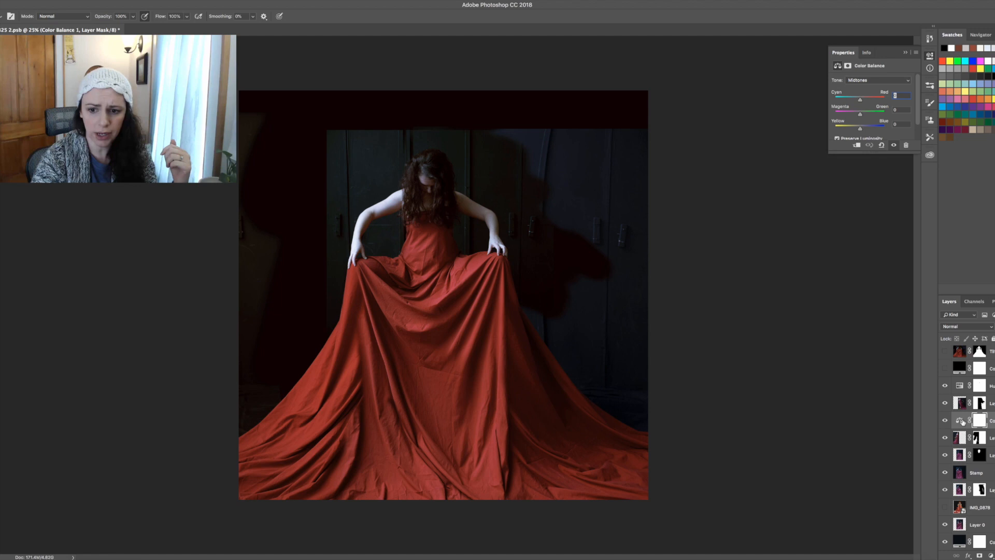
left_click(873, 79)
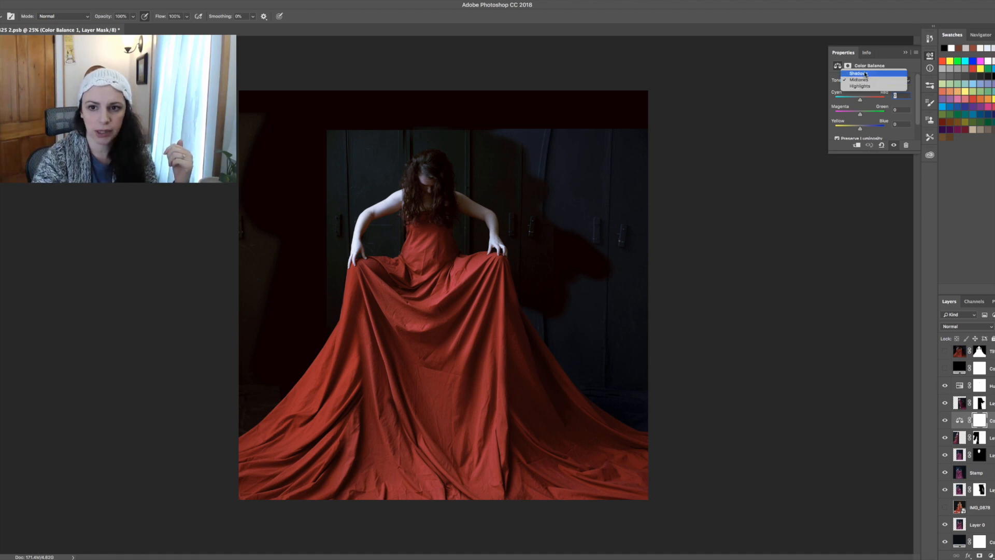
left_click(863, 71)
left_click(882, 80)
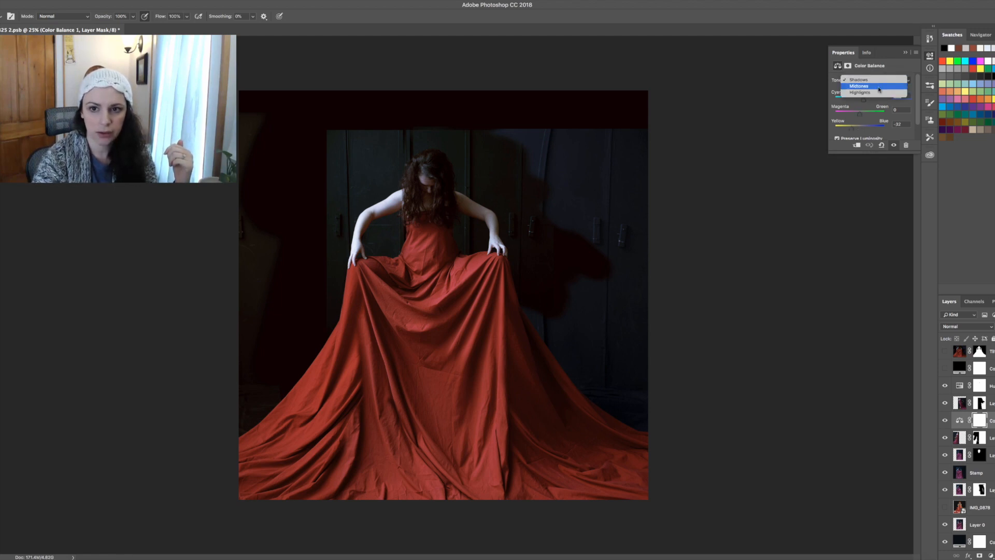
left_click(878, 94)
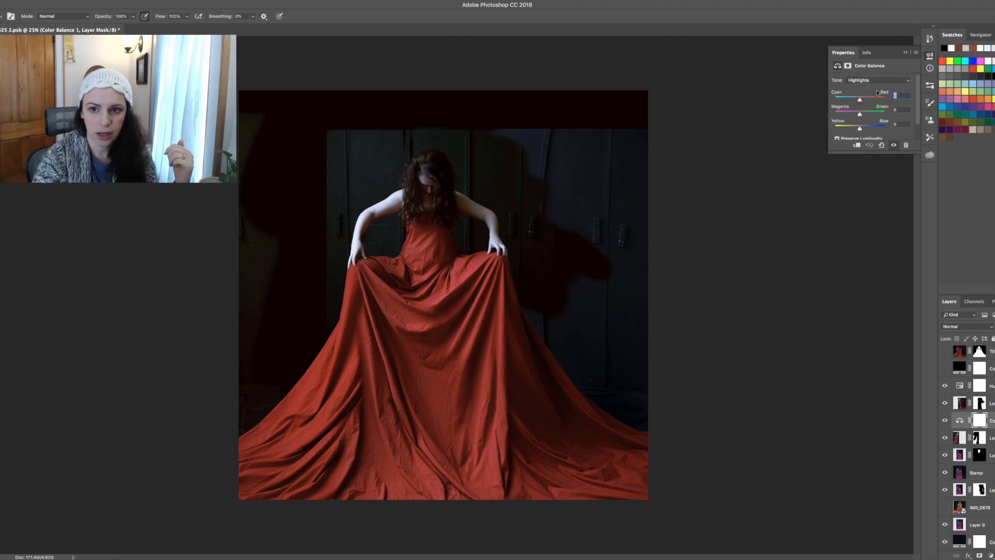
left_click(906, 52)
Hide Hue/Saturation 1, compare the picture with Color Balance 1 off and on, and show Hue/Saturation 1 again.
left_click(945, 386)
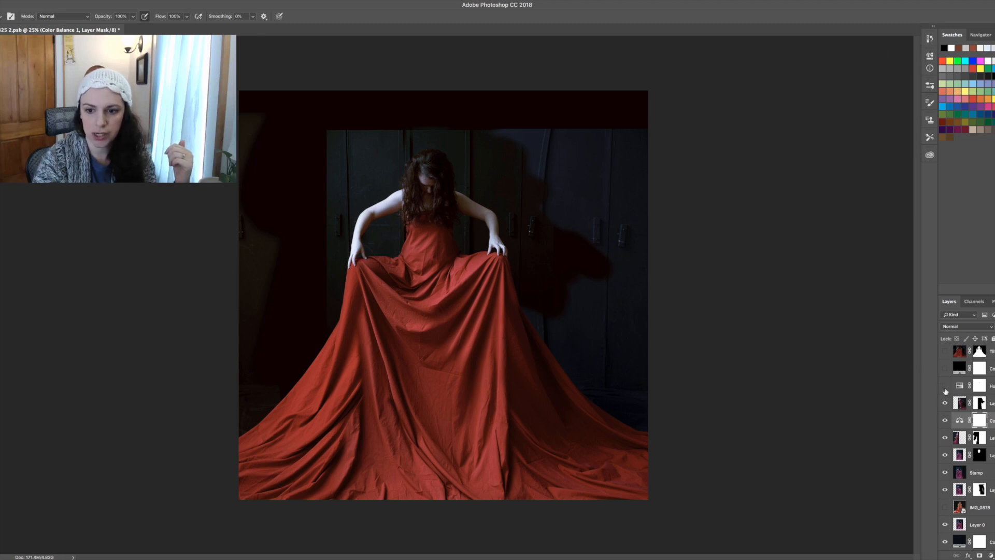
left_click(945, 421)
left_click(945, 421)
left_click(945, 421)
left_click(945, 421)
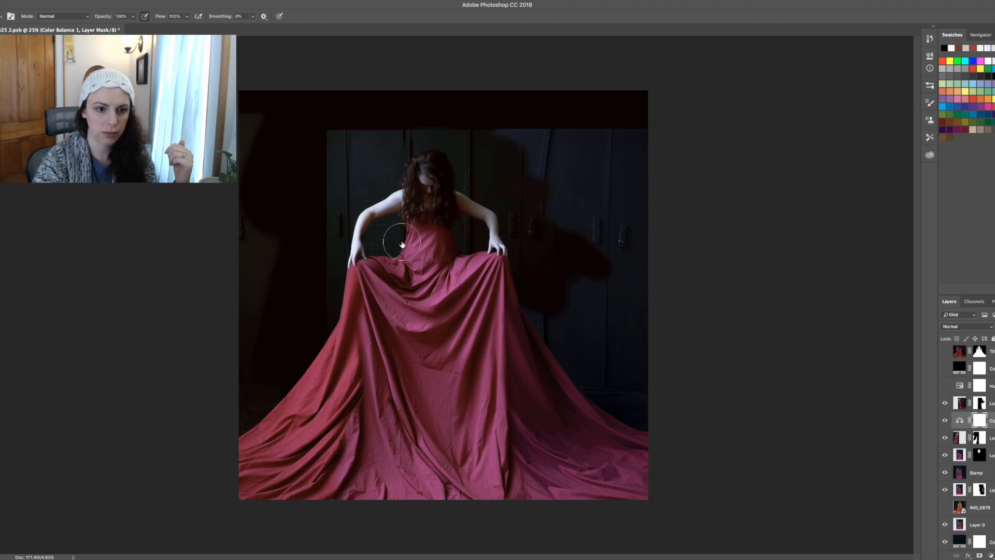
left_click(945, 386)
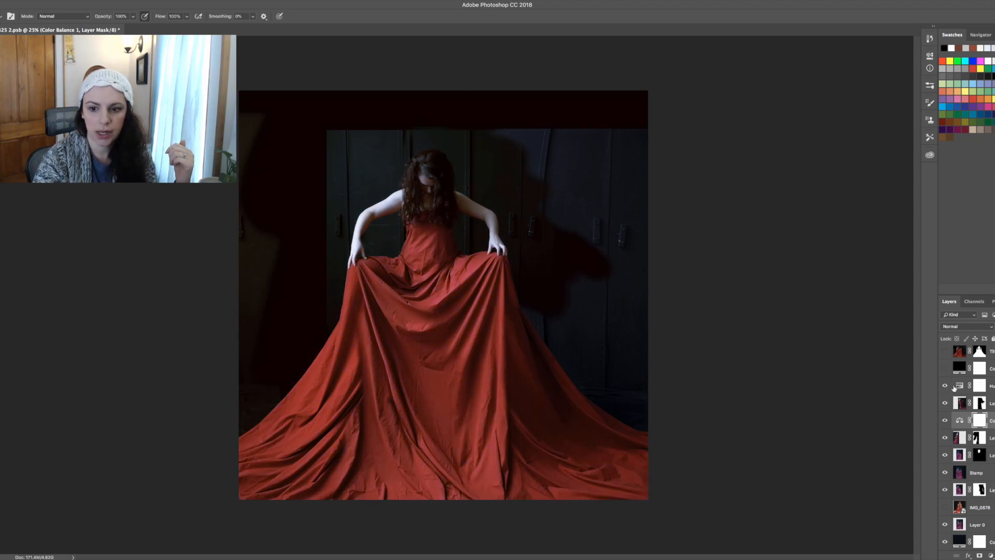
Examine the Hue/Saturation 1 settings for the Master, Magentas 2 and Magentas ranges.
double_click(959, 387)
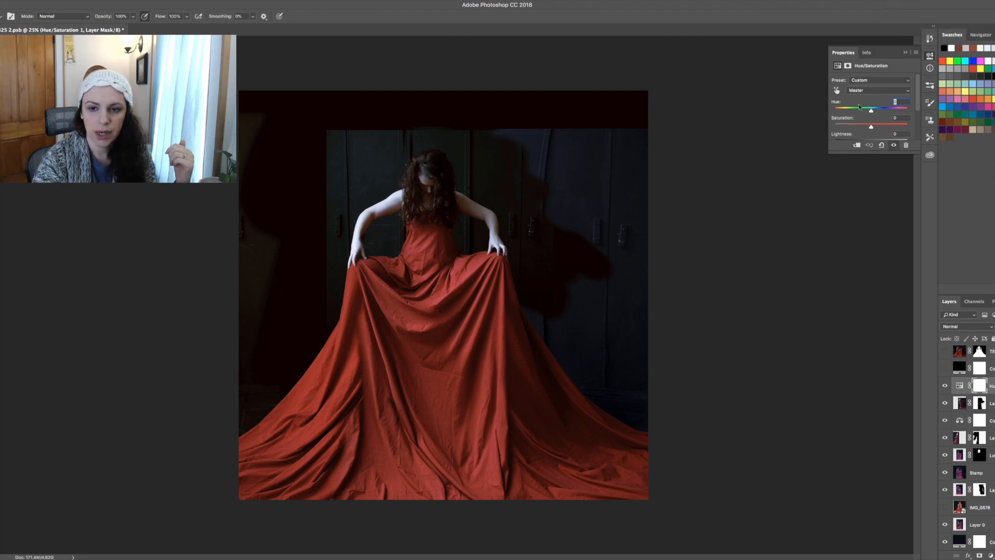
scroll(881, 134, "down", 5)
scroll(882, 133, "up", 5)
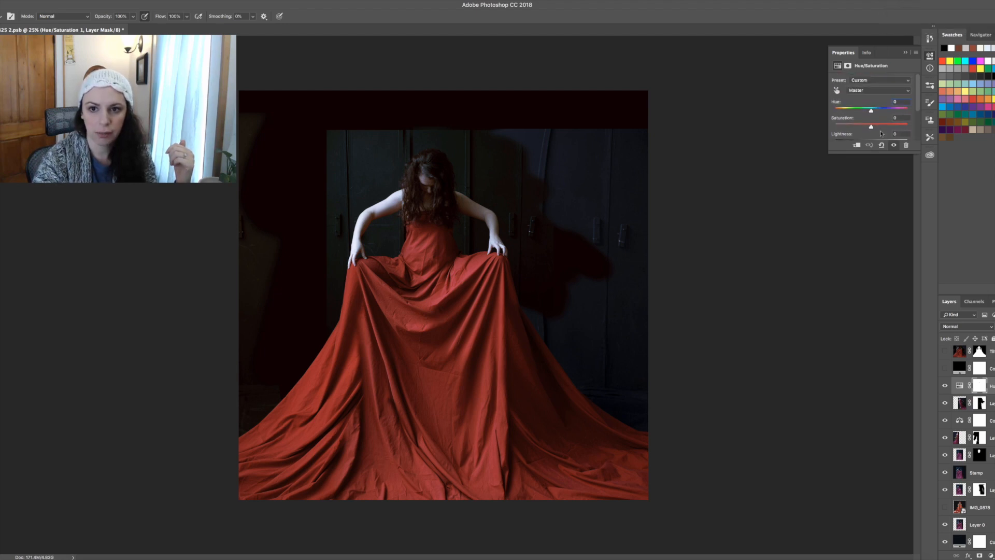
left_click(876, 90)
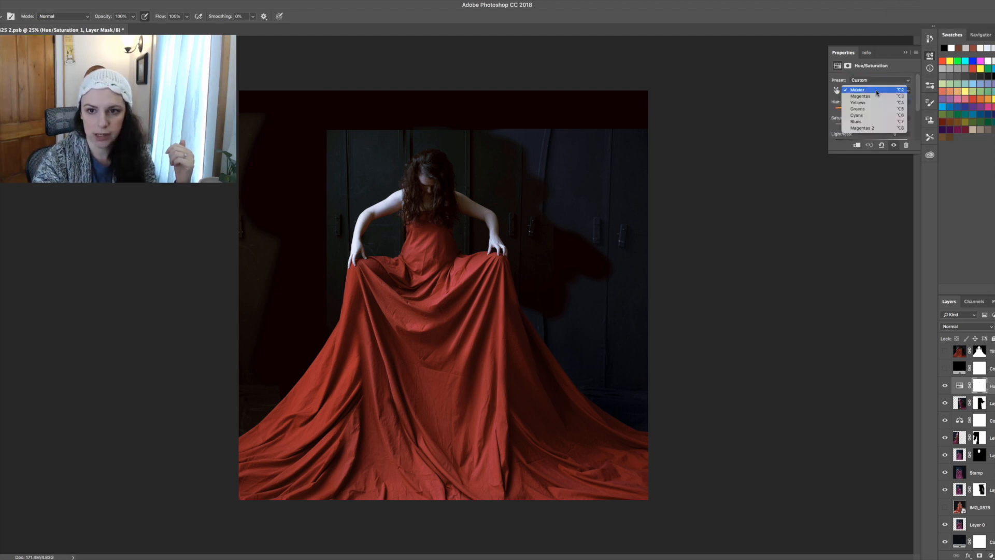
left_click(873, 128)
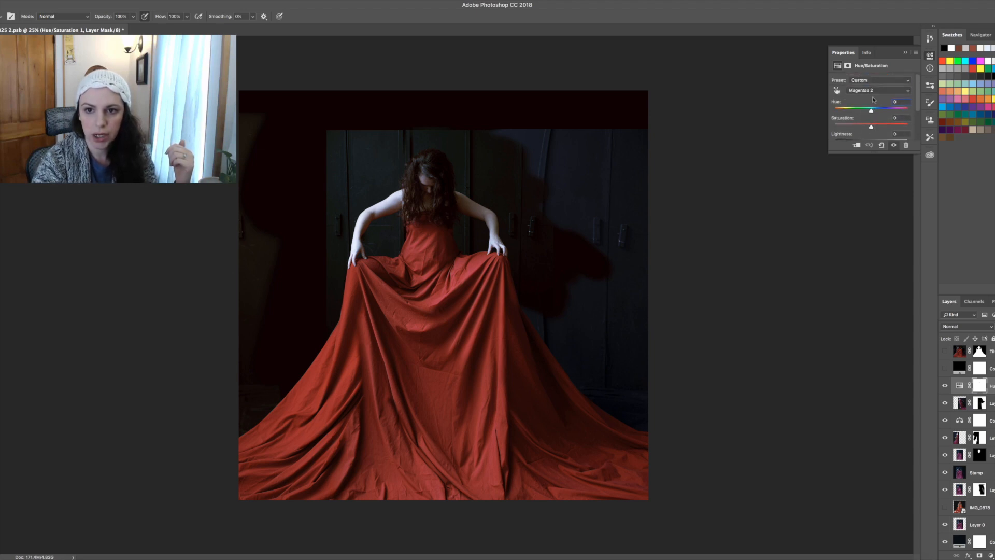
left_click(874, 91)
left_click(873, 59)
scroll(880, 97, "down", 4)
scroll(880, 97, "up", 3)
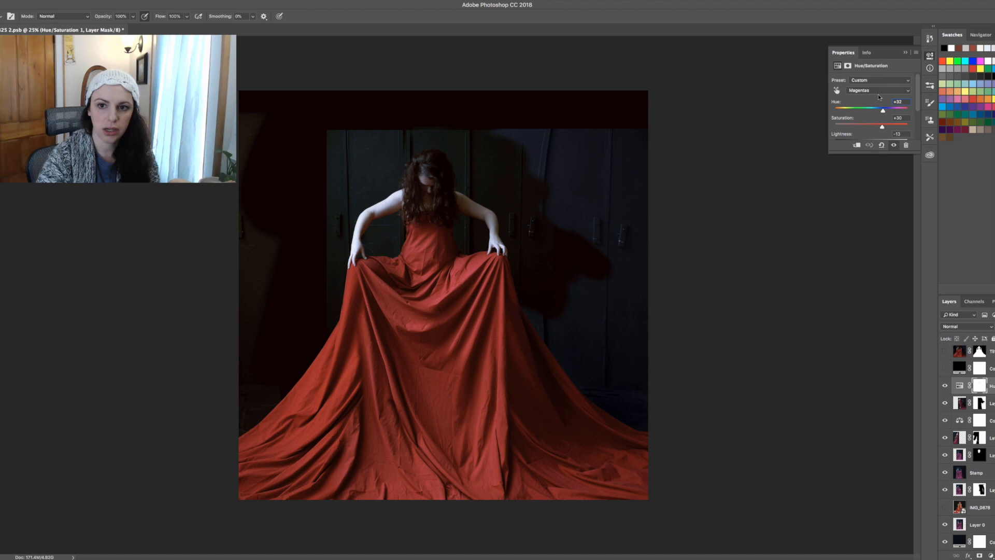
scroll(880, 97, "down", 1)
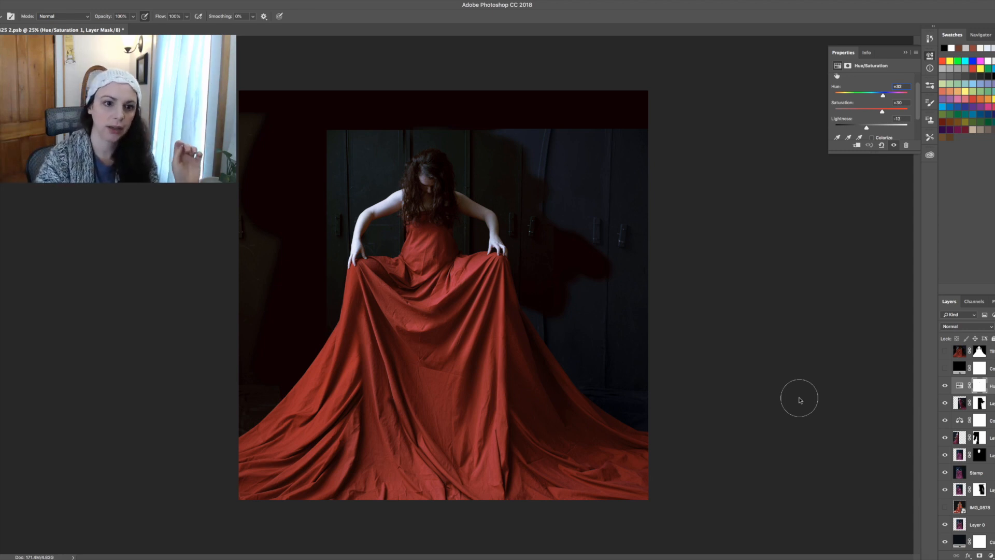
left_click(906, 52)
Show the masked dress layer above the black color fill, and compare the backdrop with the fill layer on and off.
scroll(967, 446, "up", 3)
scroll(965, 446, "up", 1)
left_click(945, 449)
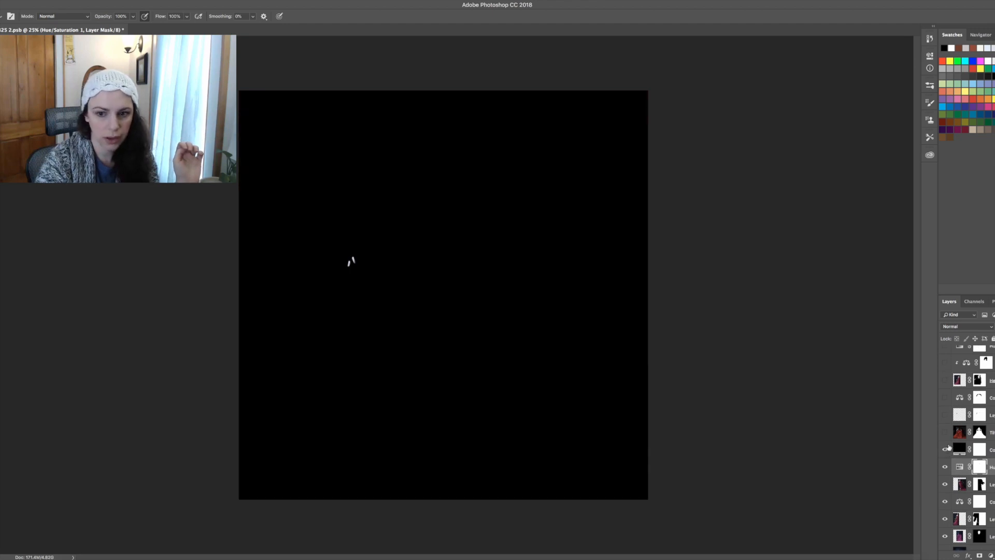
left_click(945, 432)
left_click(945, 450)
left_click(945, 450)
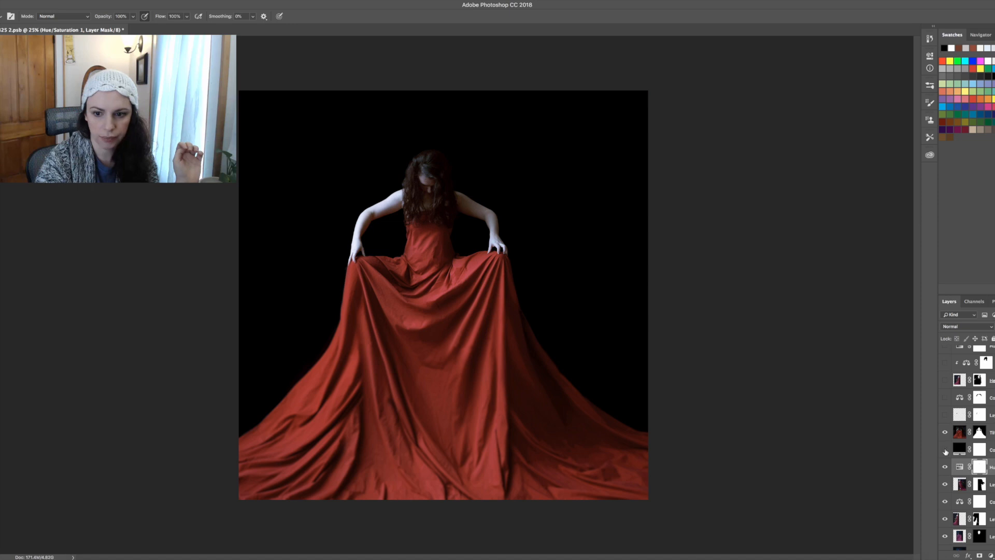
left_click(945, 449)
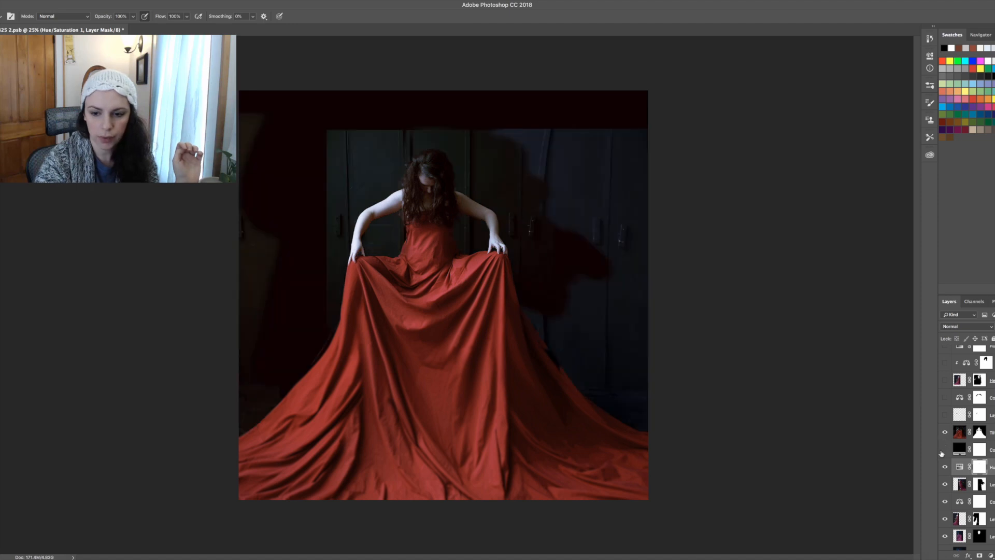
Compare the picture with the black color fill layer and the Tiltshift dress layer above it turned off and on.
left_click(945, 450)
left_click(945, 450)
left_click(945, 432)
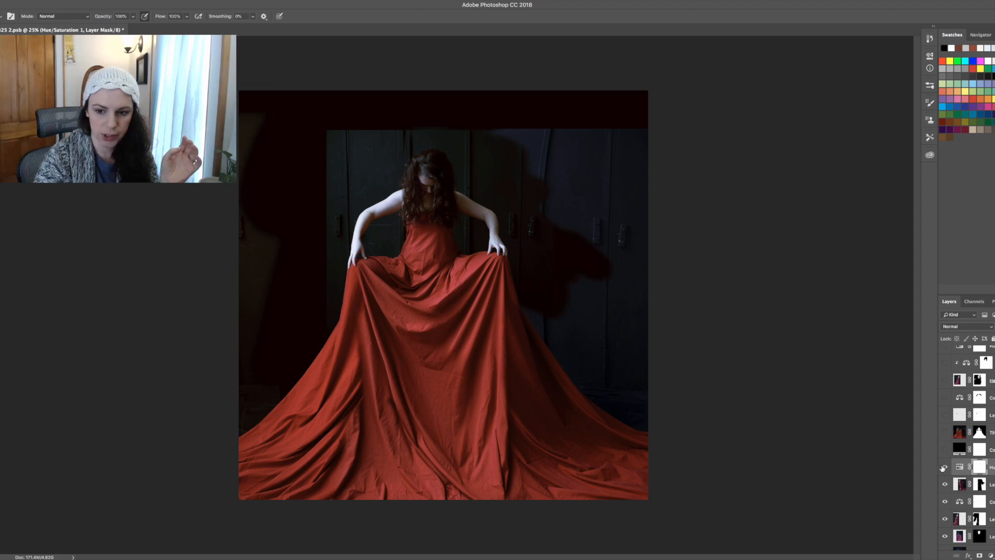
left_click(946, 432)
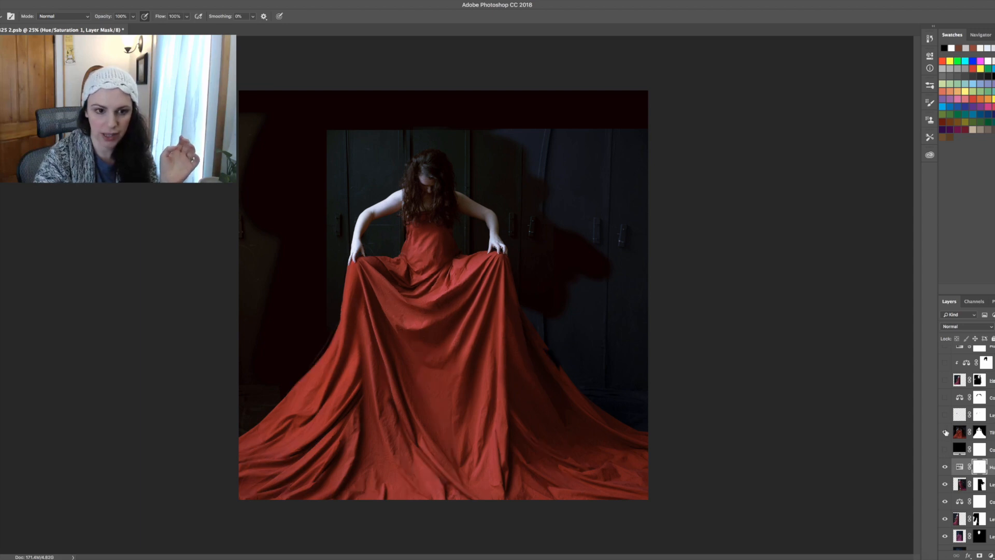
left_click(944, 450)
left_click(945, 450)
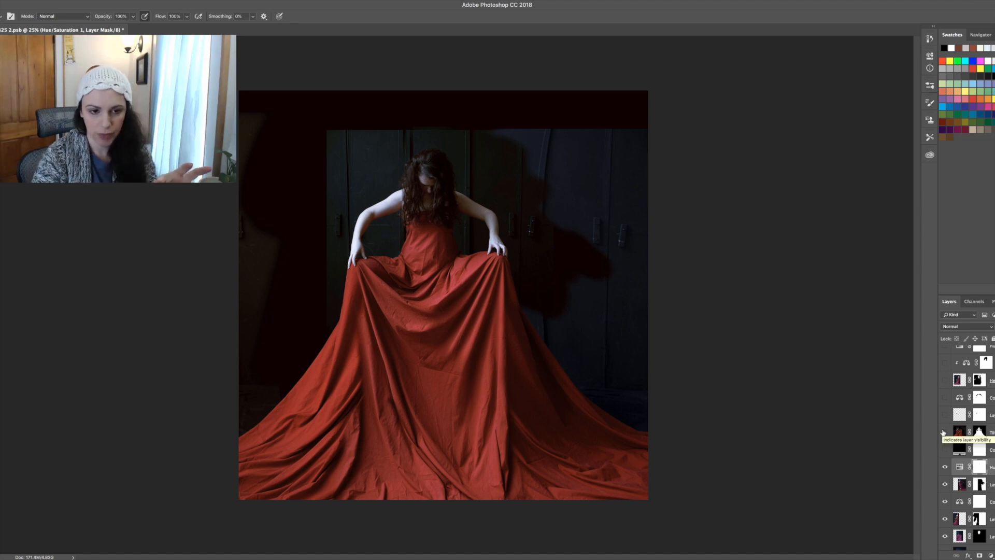
With the black color fill hidden, compare the skirt's blur with the Tiltshift layer off and on, leaving that layer shown.
left_click(944, 432)
left_click(944, 432)
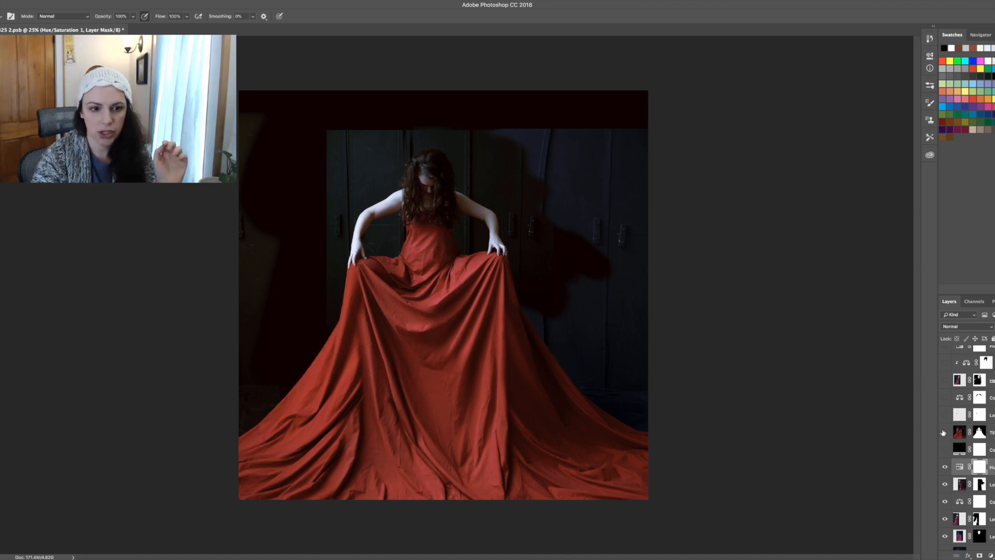
left_click(944, 432)
left_click(944, 433)
left_click(944, 433)
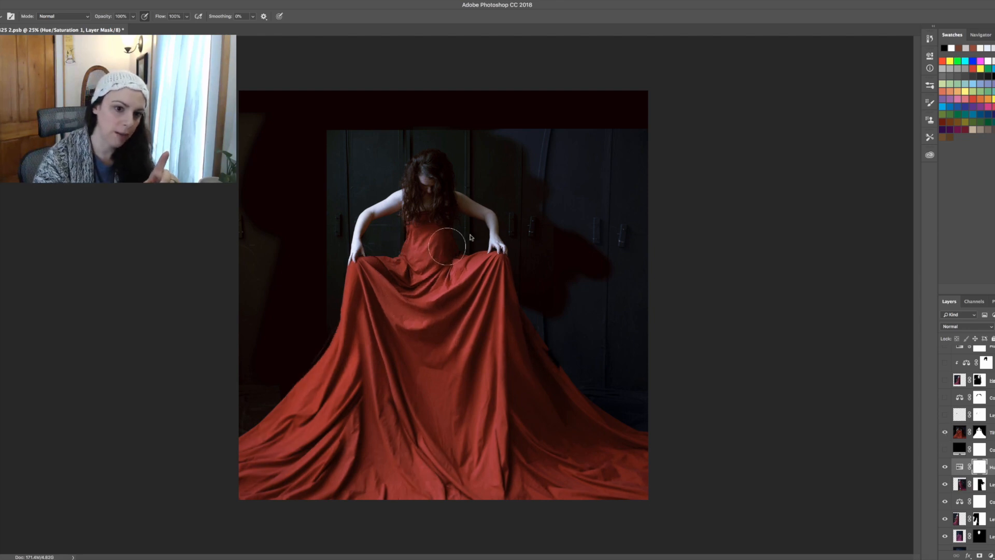
left_click(945, 434)
left_click(945, 434)
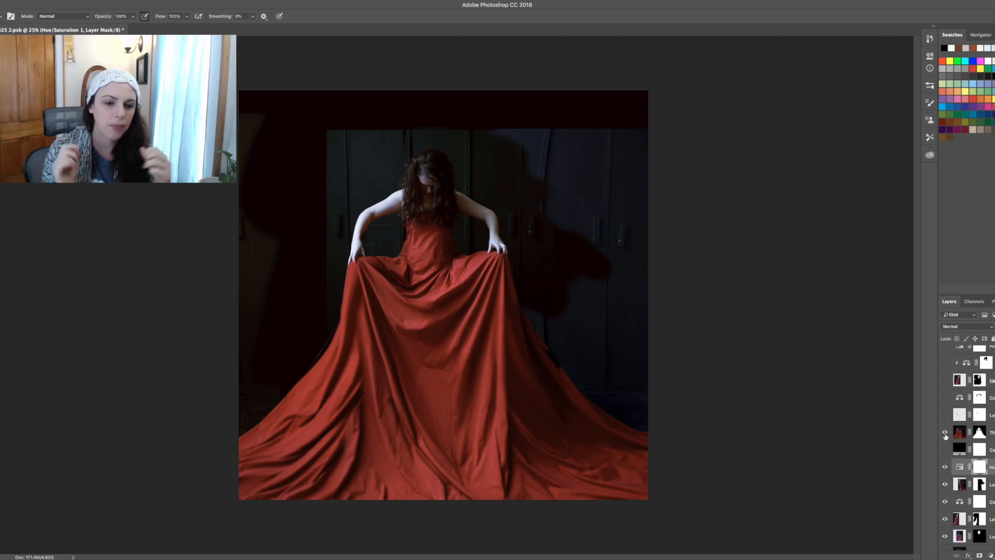
left_click(945, 432)
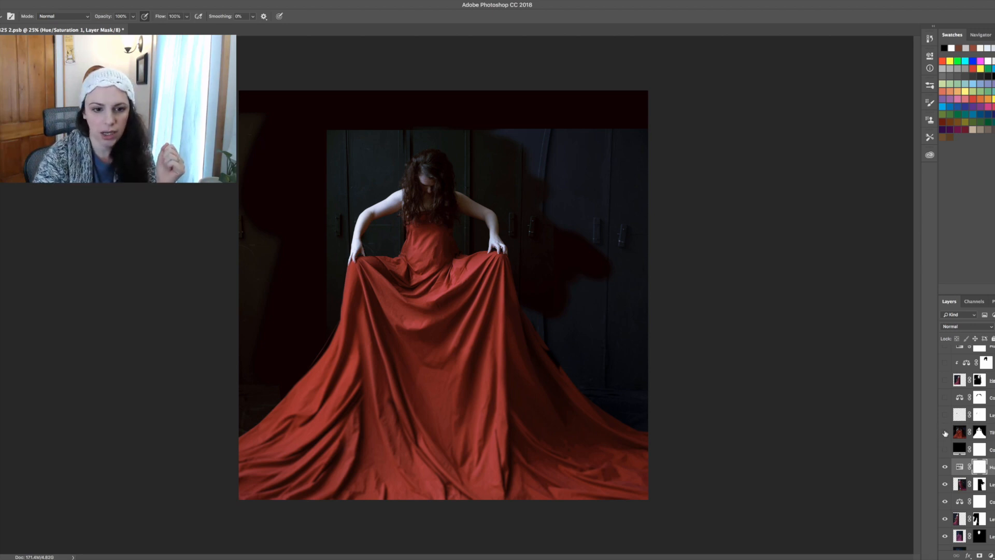
left_click(945, 432)
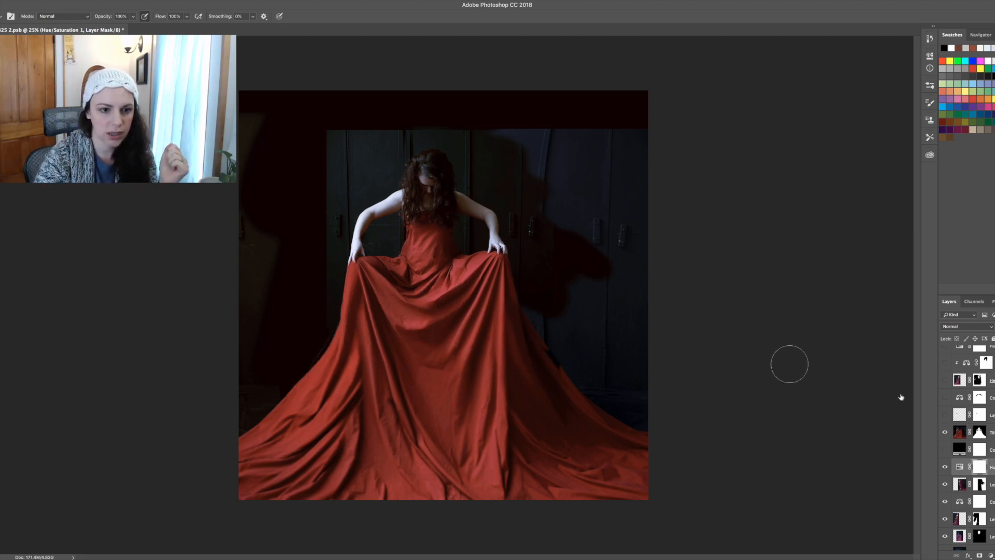
left_click(945, 433)
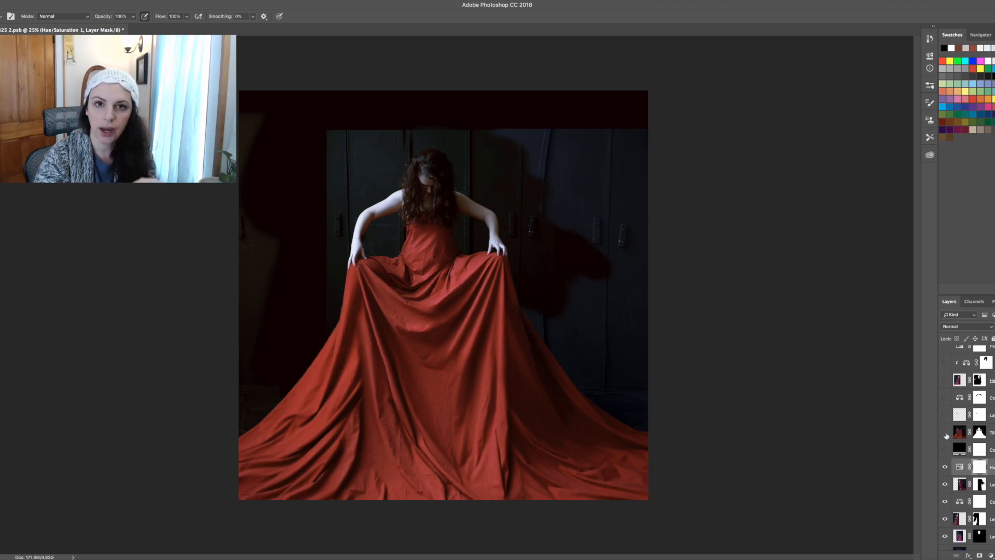
left_click(945, 433)
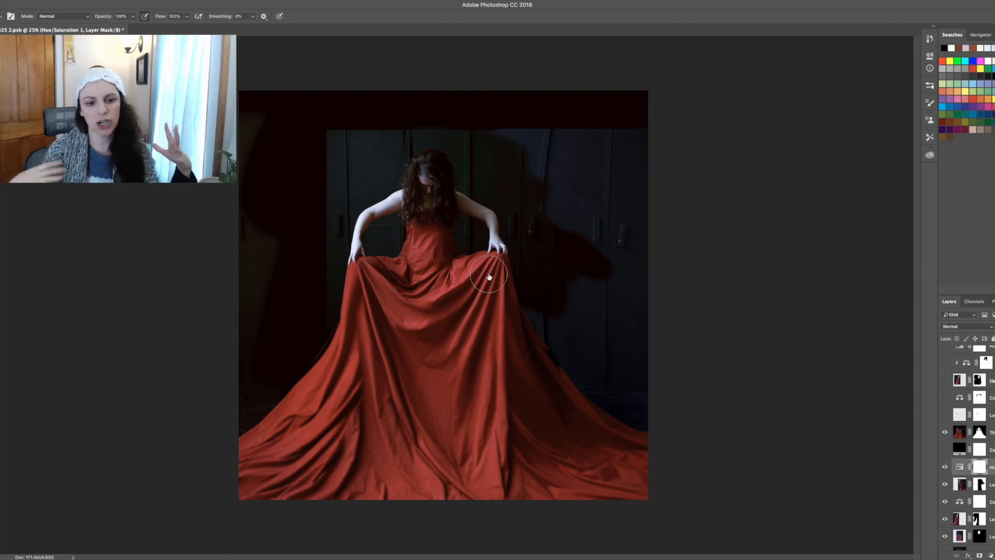
Show the black color fill layer, and disable and re-enable the Tiltshift layer mask to compare the backdrop.
left_click(945, 450)
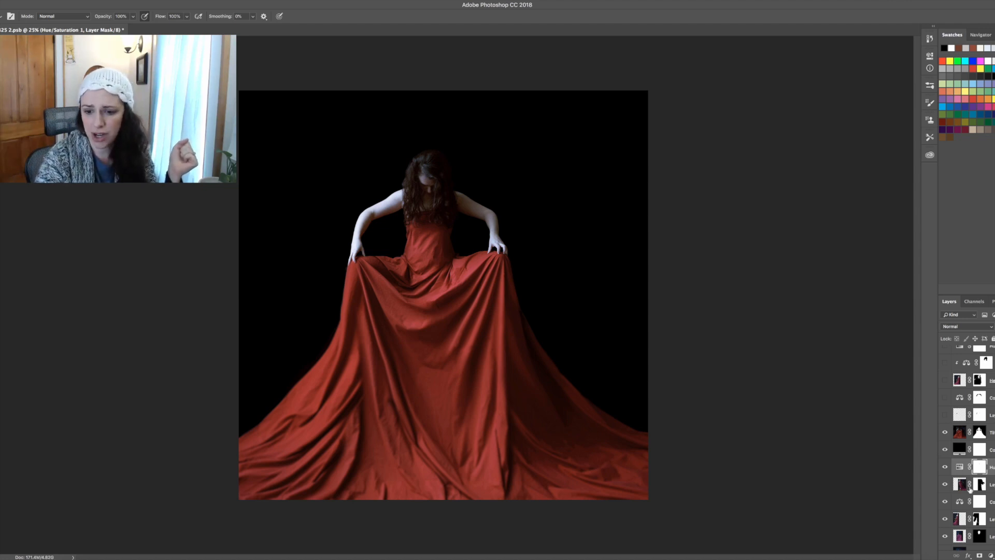
scroll(970, 490, "down", 5)
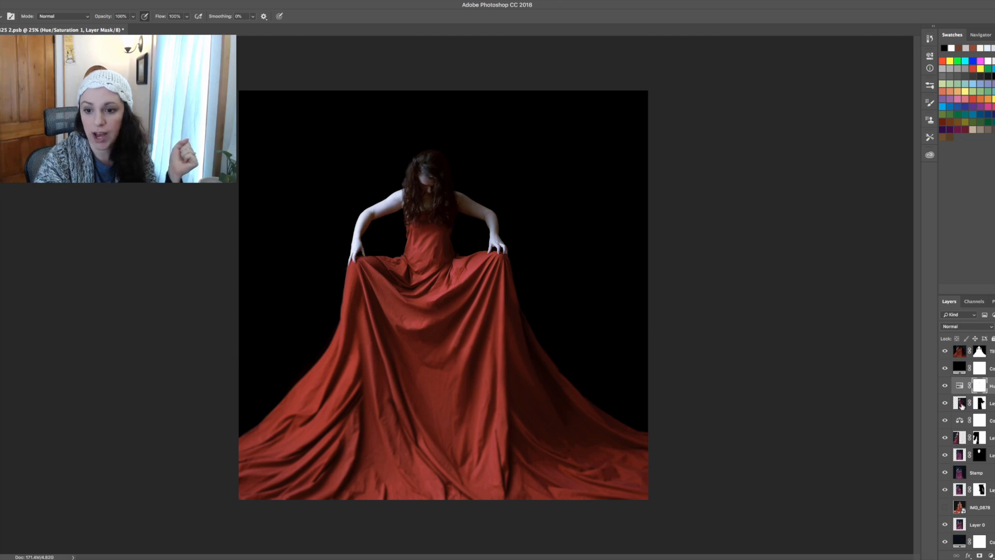
scroll(963, 407, "up", 5)
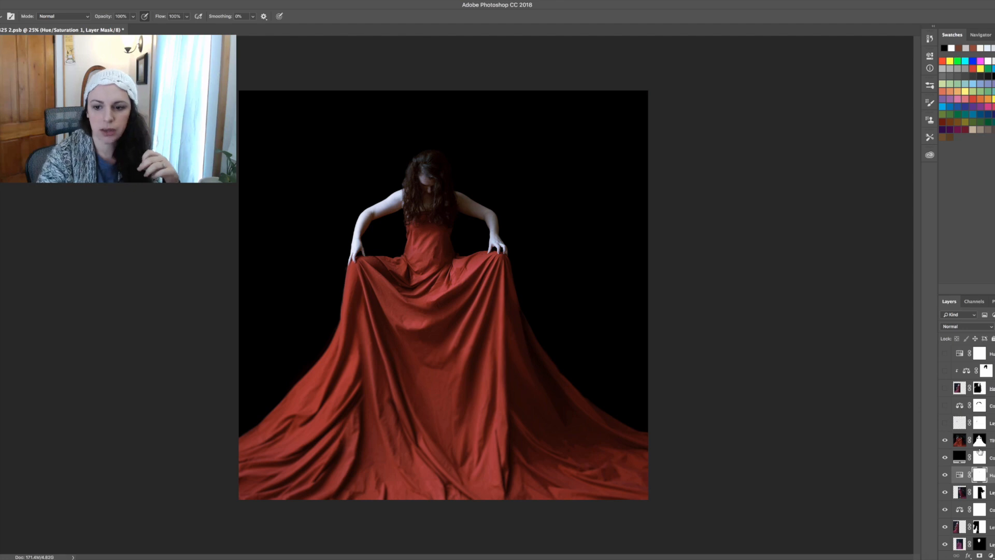
right_click(973, 442)
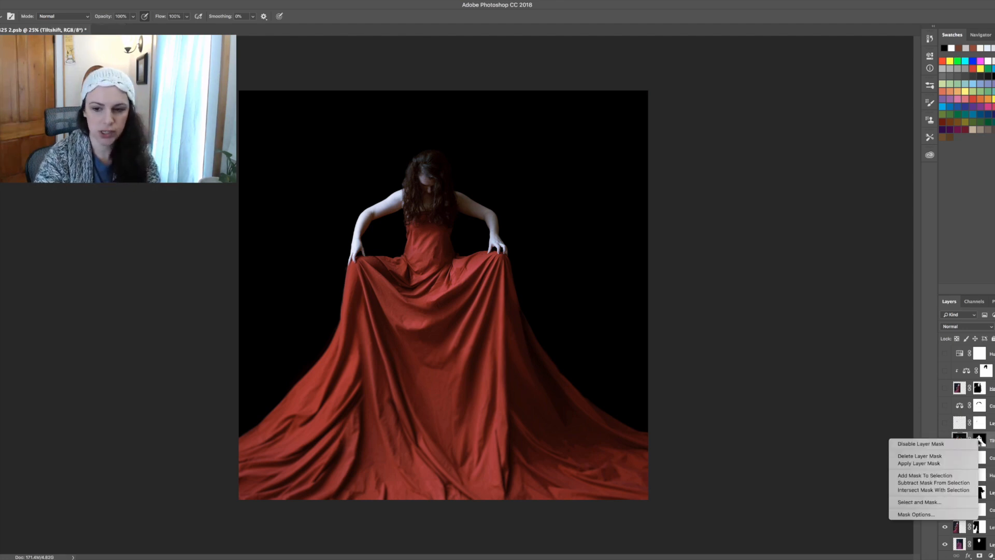
left_click(970, 444)
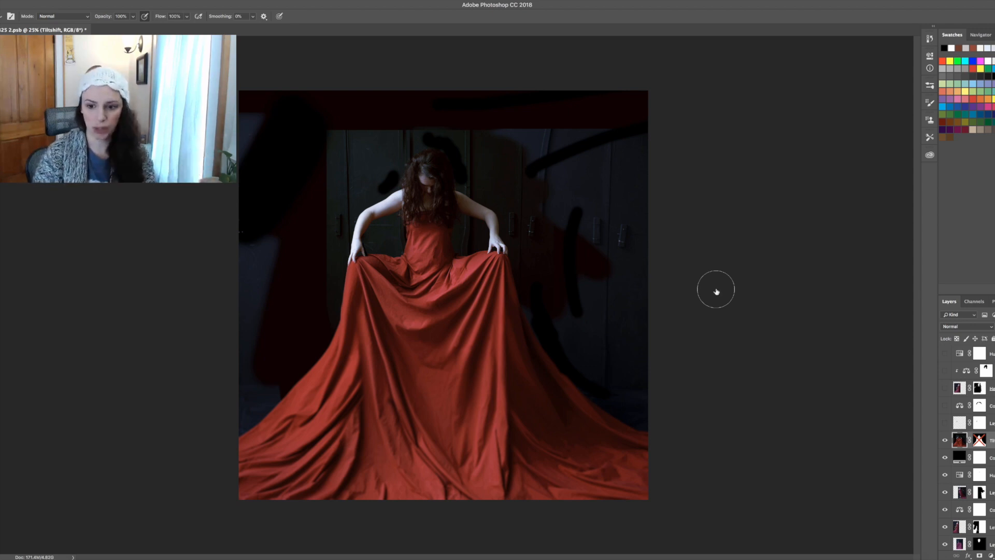
right_click(979, 440)
left_click(971, 442)
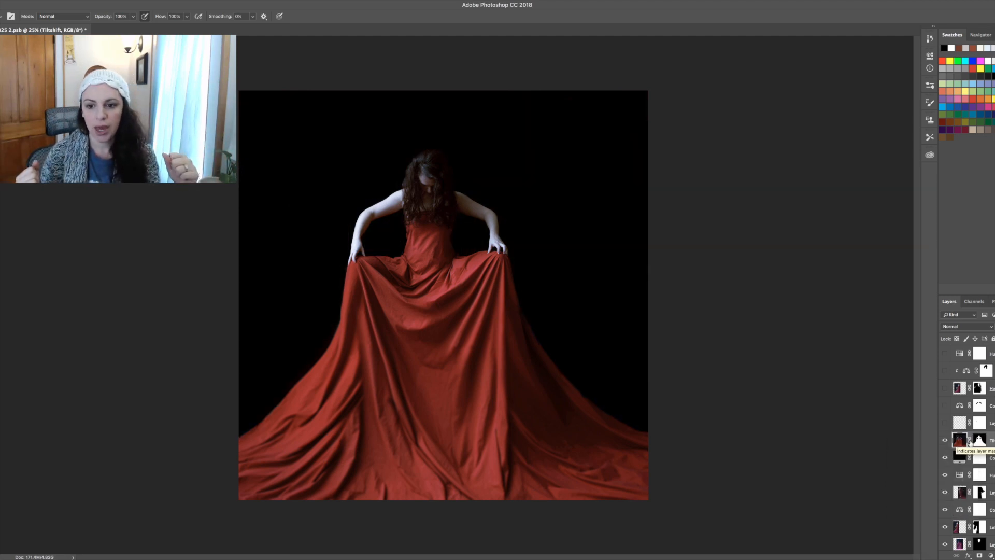
Show the retouching layer above Tiltshift and the Color Balance 3 layer, and examine the Color Balance values for Midtones.
left_click(945, 424)
left_click(944, 424)
left_click(945, 424)
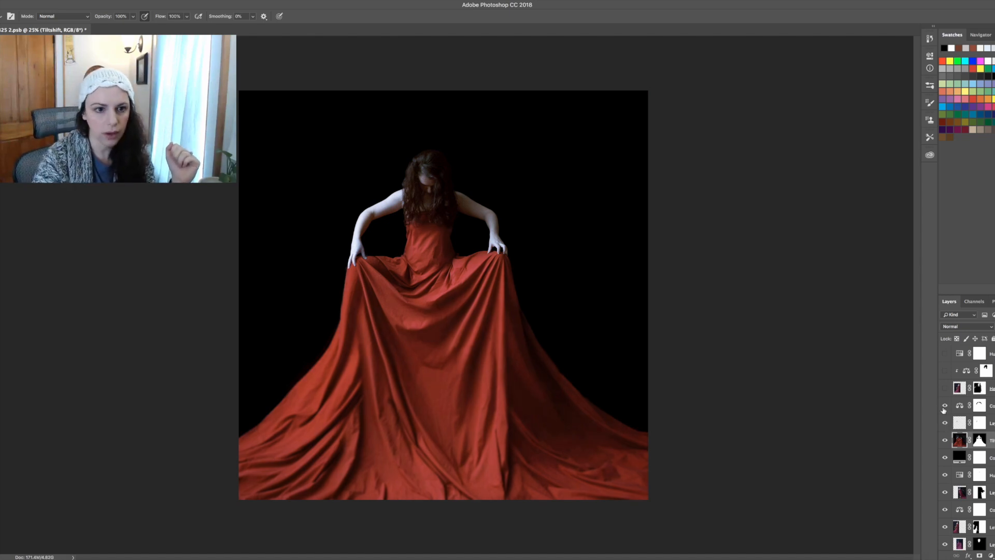
double_click(959, 405)
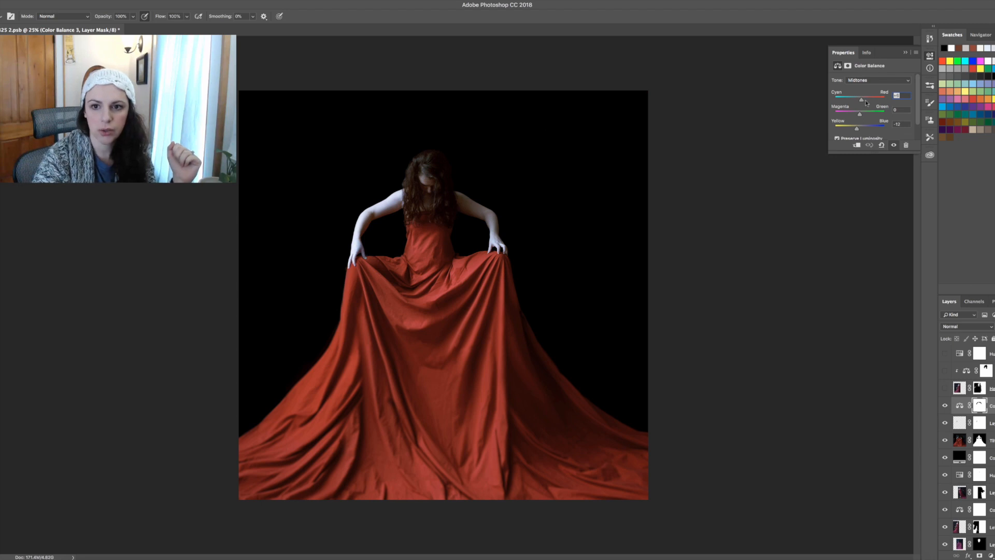
left_click(877, 80)
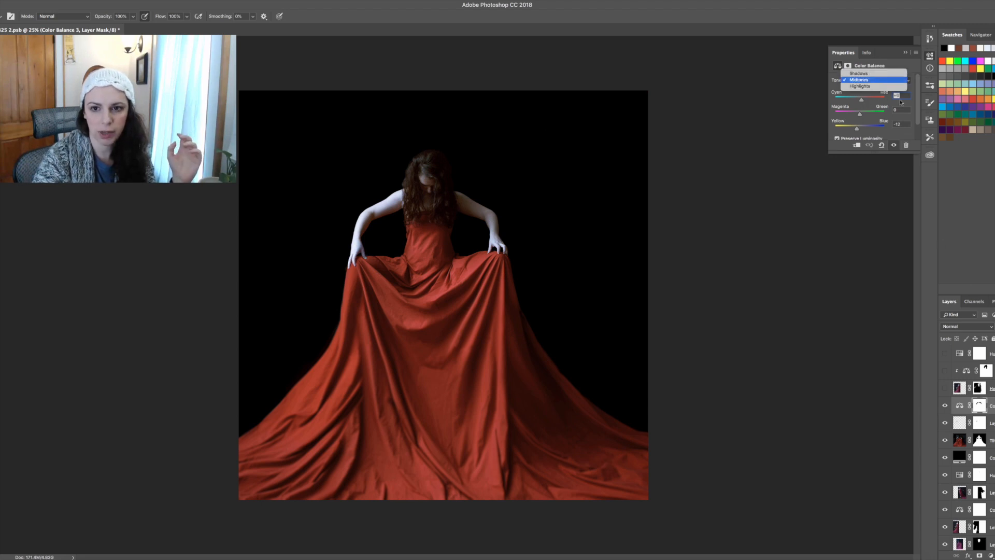
key("Escape")
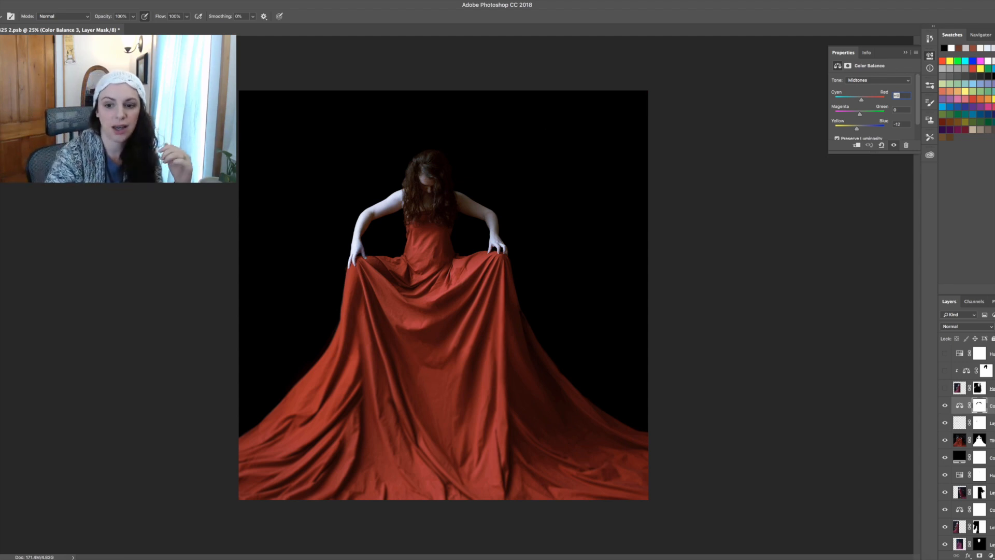
Move the IMG_0878 sketch layer above Color Balance 3, compare the picture with it on and off, and leave it hidden.
scroll(970, 445, "down", 5)
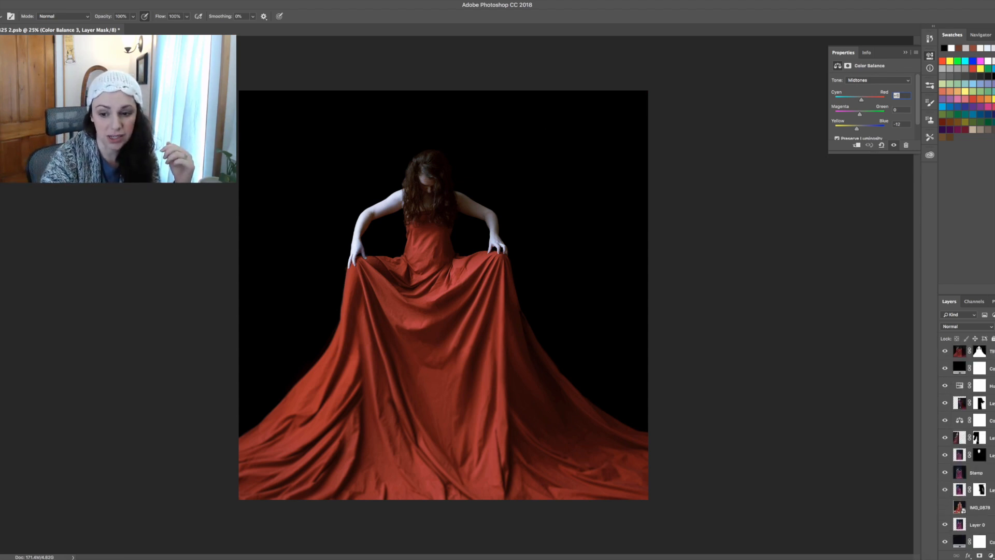
left_click_drag(979, 507, 979, 355)
left_click(944, 356)
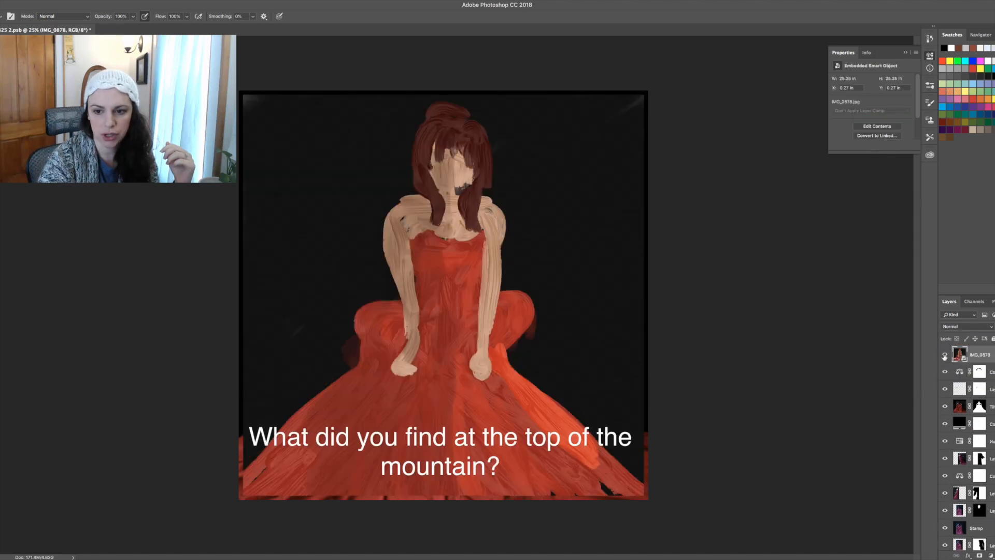
left_click(944, 357)
left_click(945, 356)
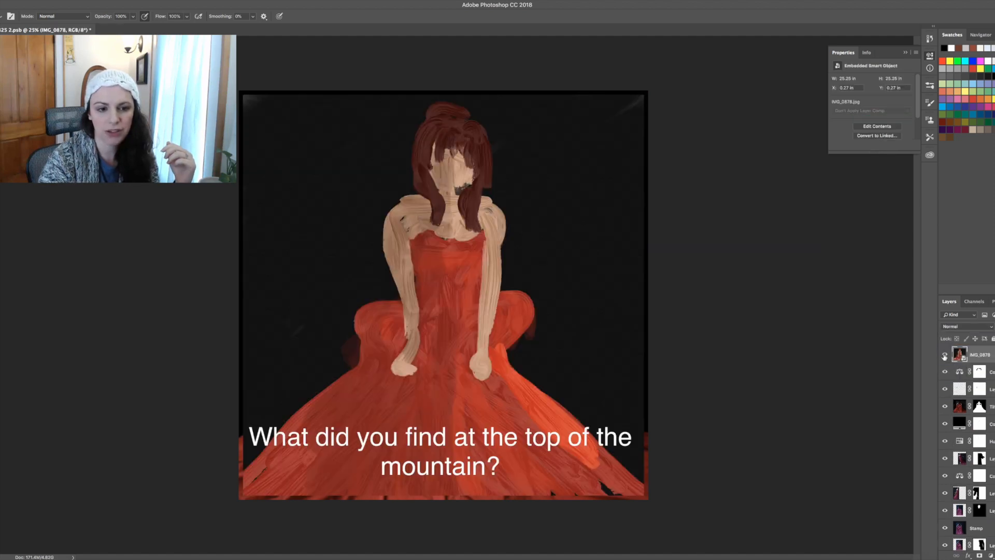
left_click(944, 356)
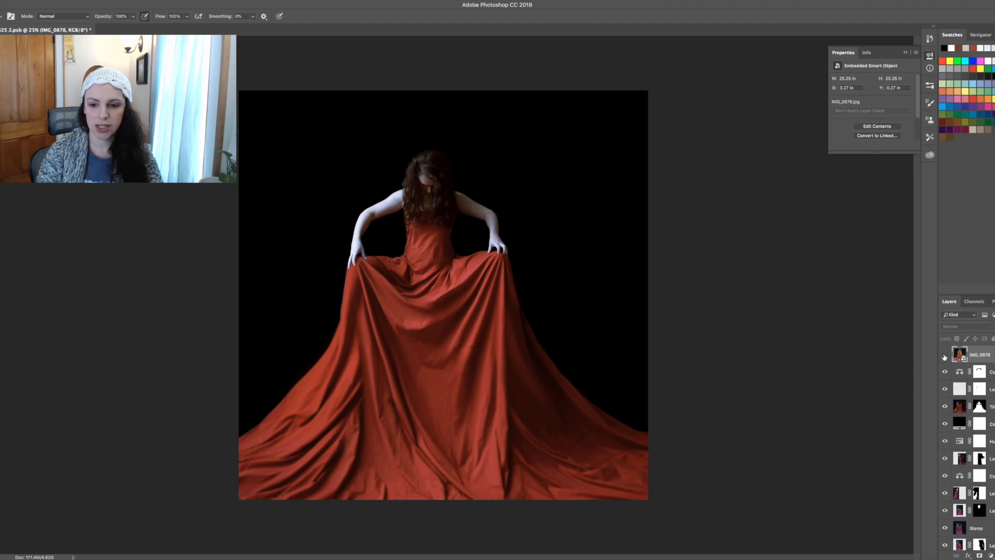
Show the Head 2 layer, disable its layer mask to reveal the full source photo, and enable the mask again.
scroll(946, 373, "up", 2)
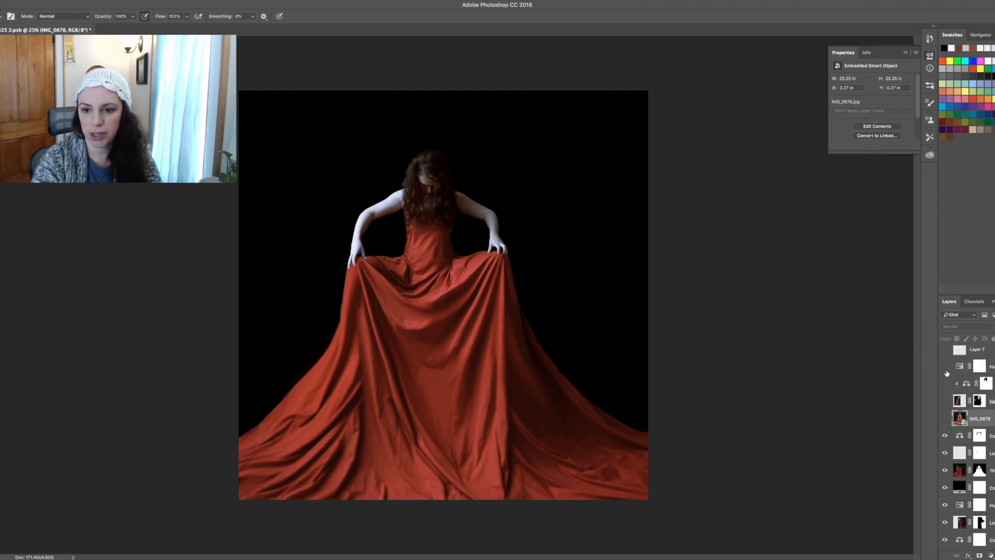
left_click(946, 401)
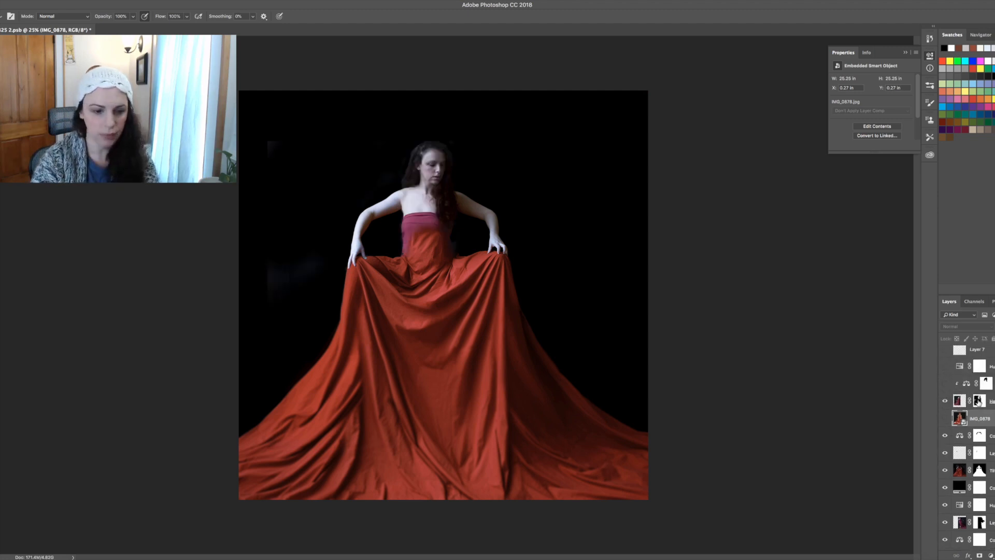
right_click(968, 401)
left_click(964, 403)
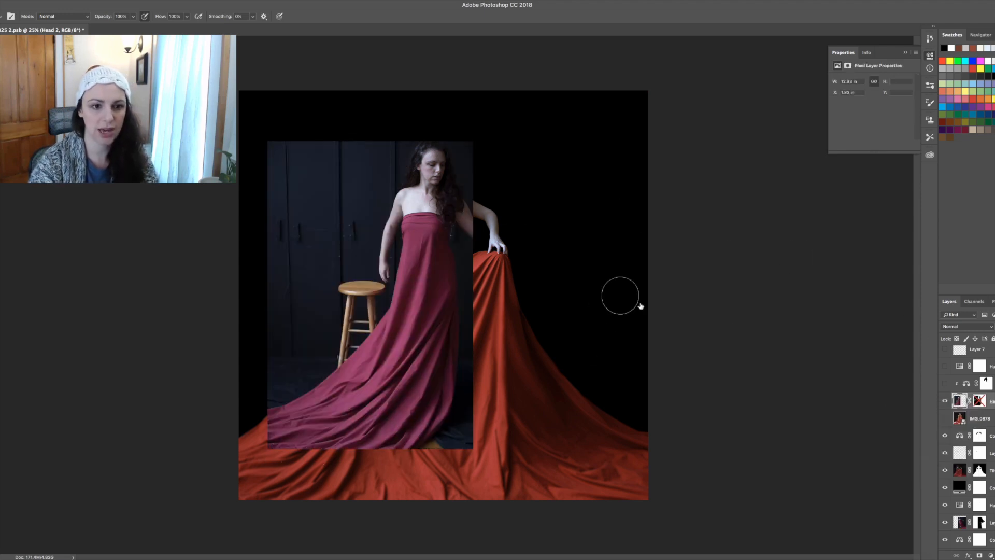
right_click(981, 403)
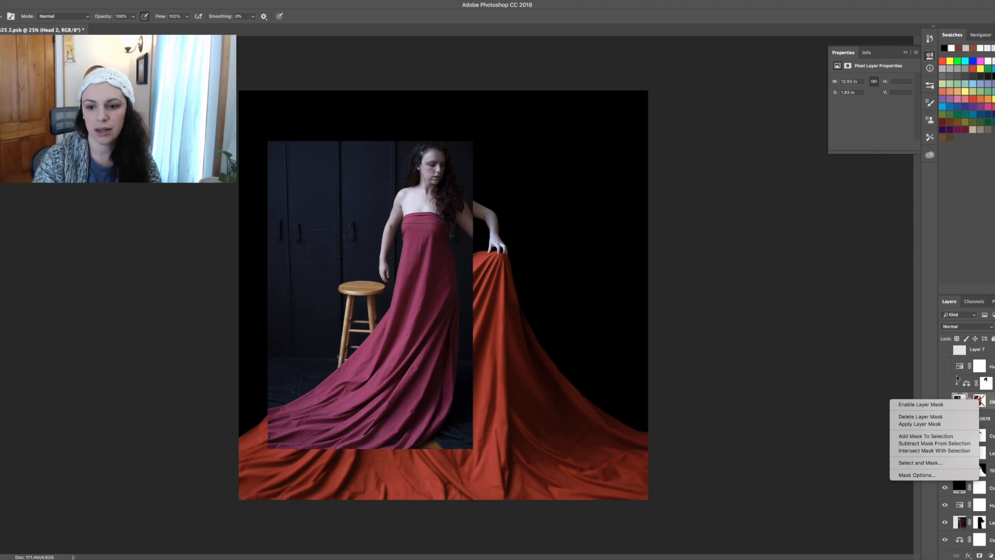
left_click(948, 405)
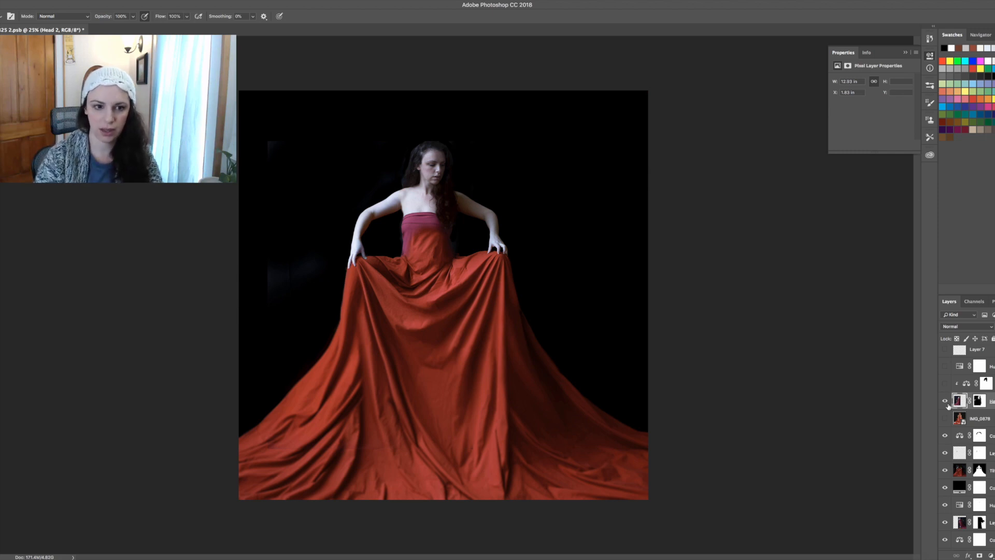
Compare the two head poses with the Head 2 layer off and on, and look through the layer stack.
left_click(946, 403)
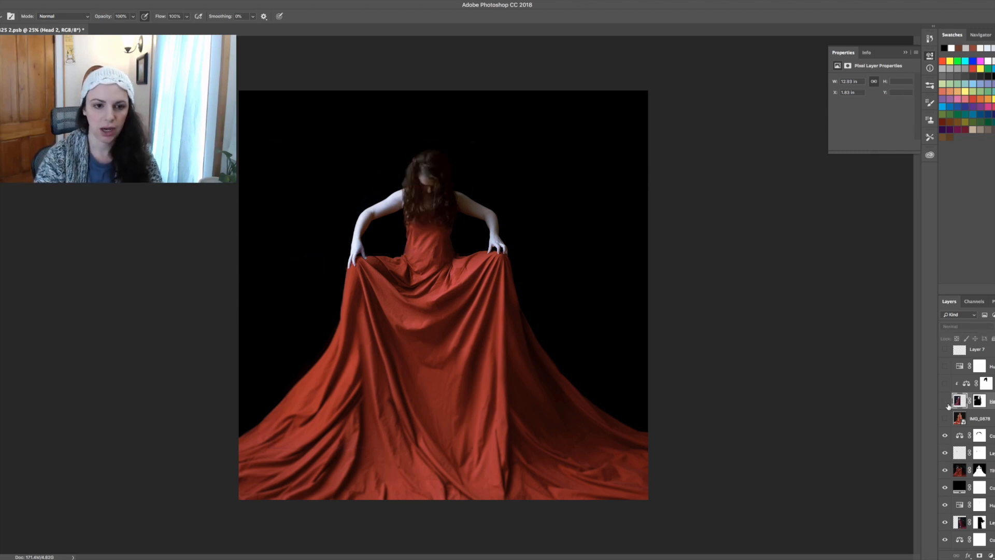
left_click(946, 402)
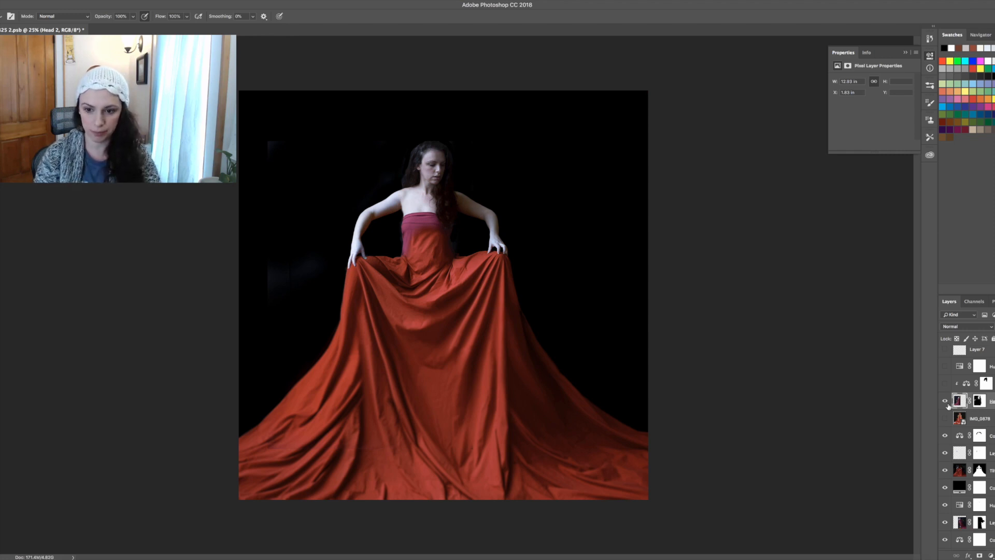
left_click(945, 401)
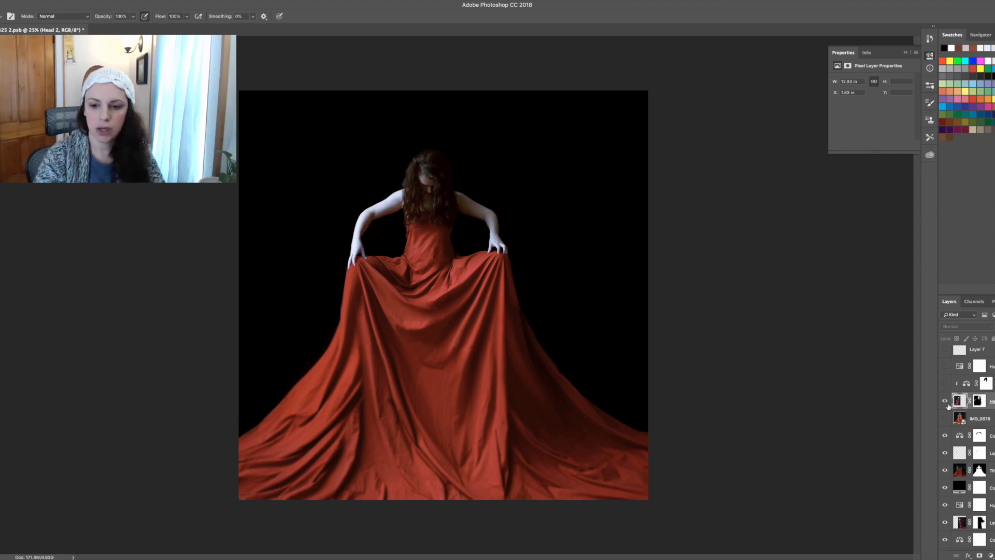
left_click(947, 402)
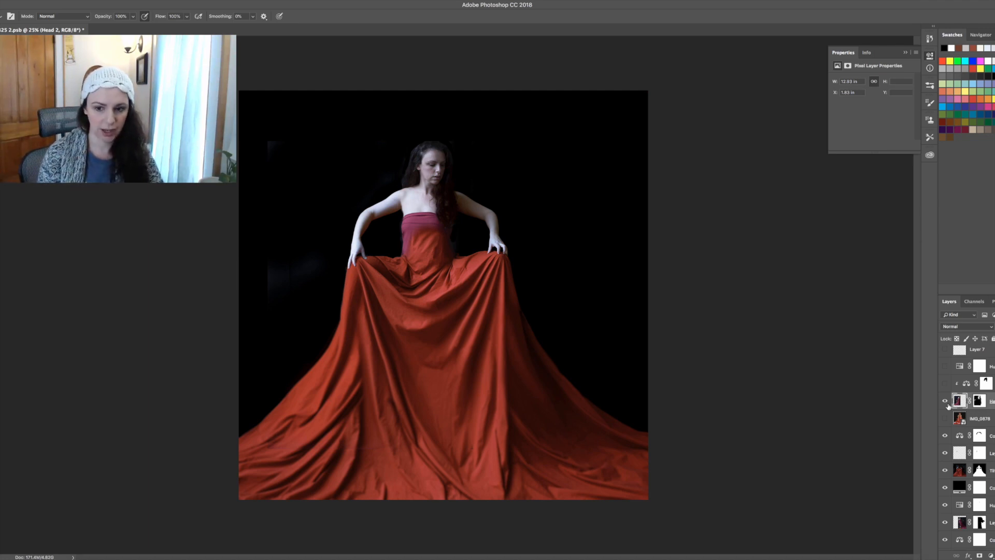
scroll(941, 446, "down", 3)
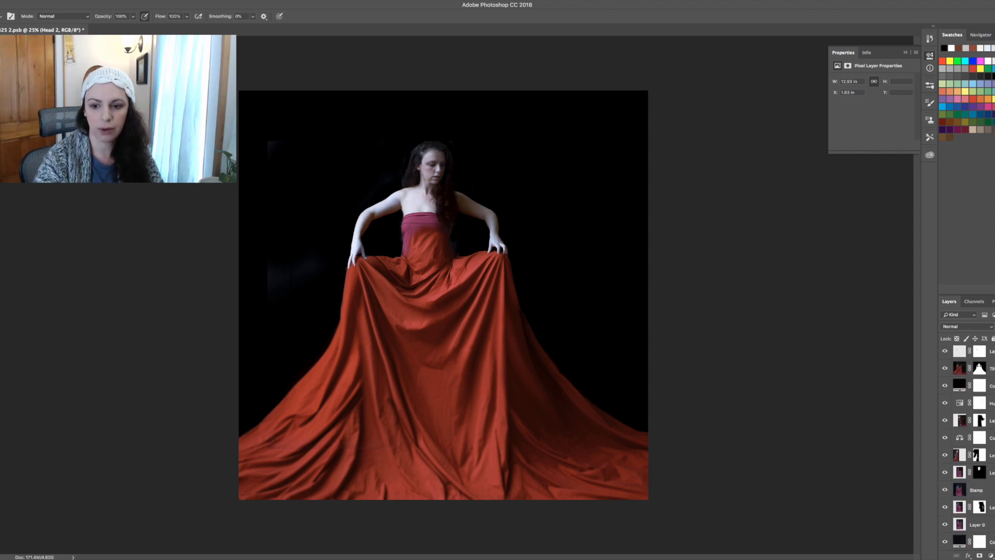
scroll(966, 502, "up", 4)
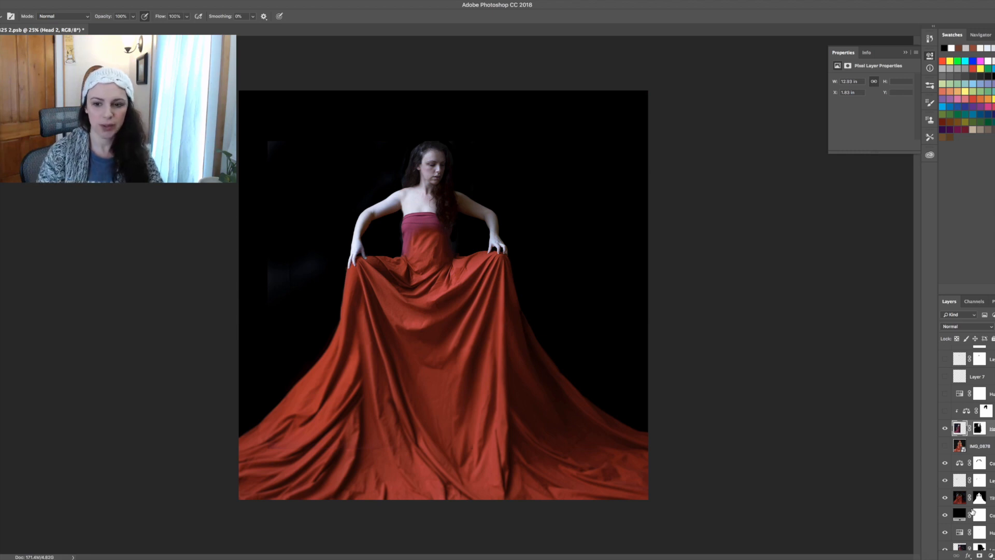
Show the clipped Color Balance and Hue/Saturation layers above Head 2, Layer 7, the masked layer over it, and the next Color Balance layer.
left_click(945, 395)
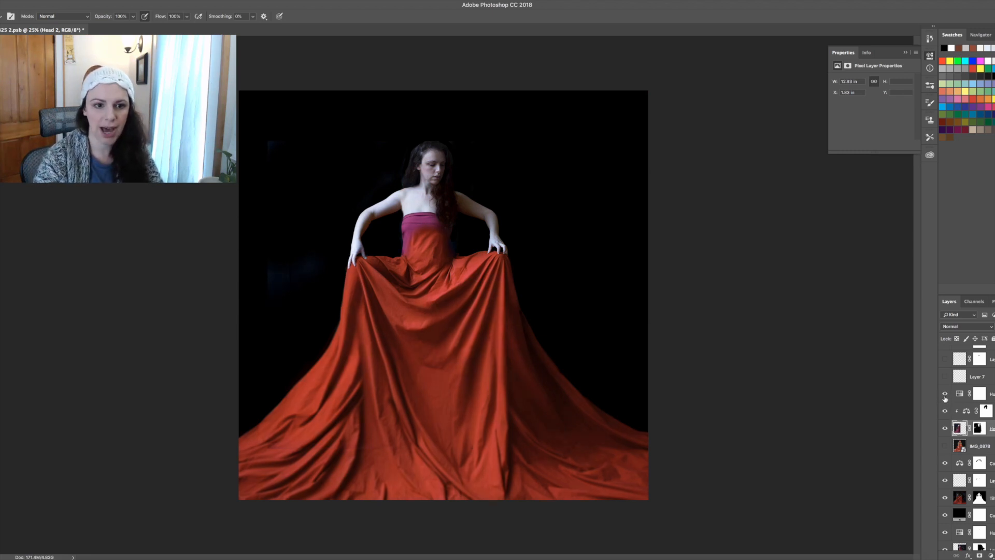
left_click(945, 359)
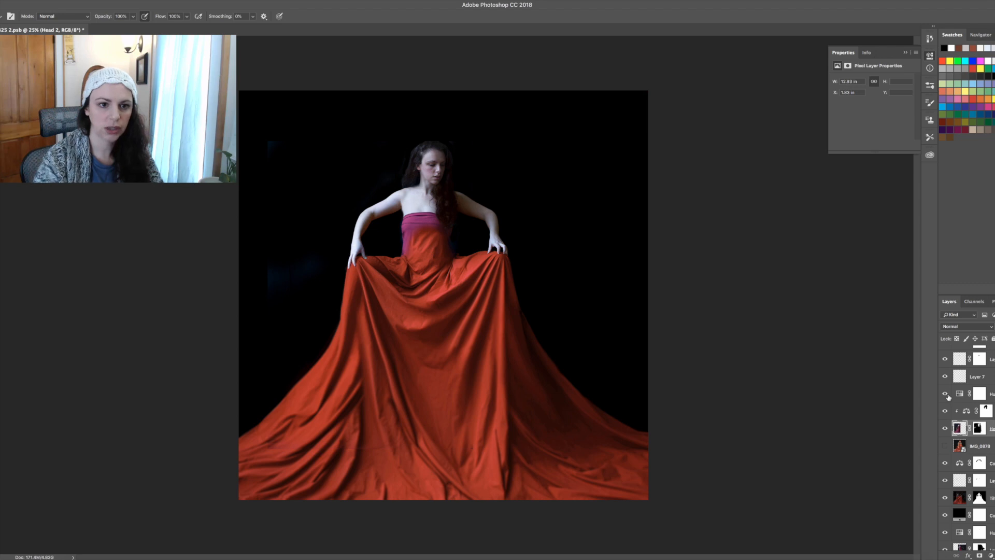
scroll(948, 397, "up", 3)
scroll(949, 397, "up", 1)
left_click(944, 404)
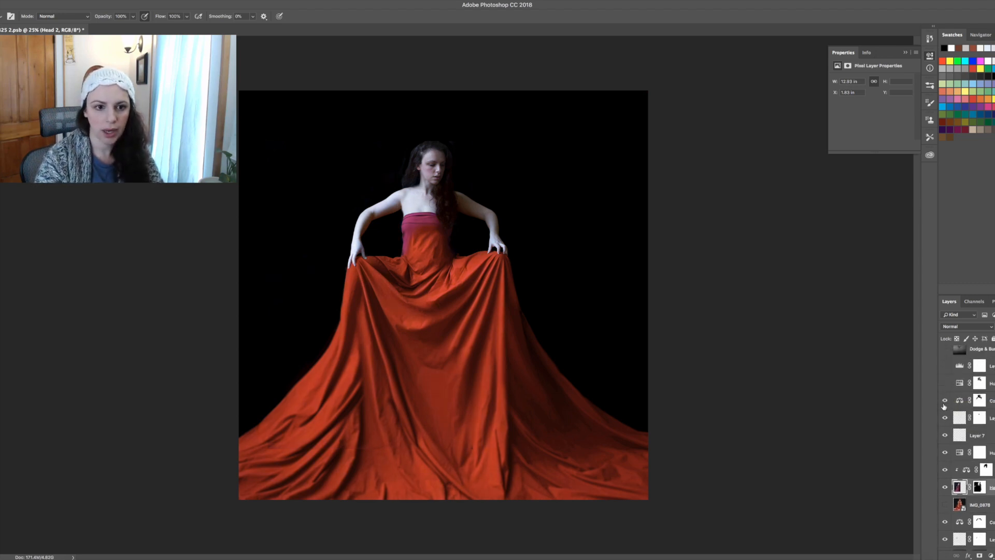
Show the Hue/Saturation, Levels and Dodge & Burn layers above that Color Balance, plus the Hue/Saturation layer directly below the Holga group.
left_click(945, 384)
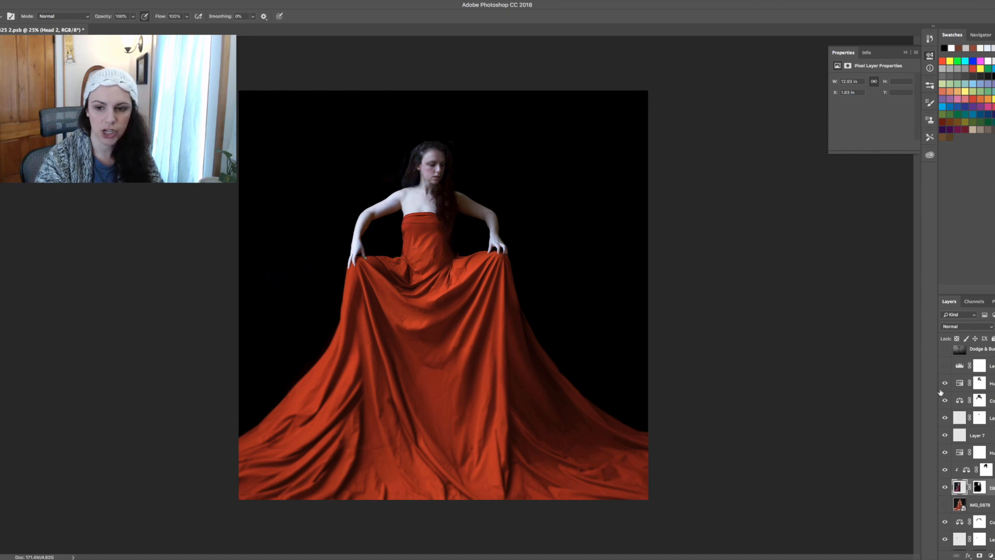
left_click(946, 367)
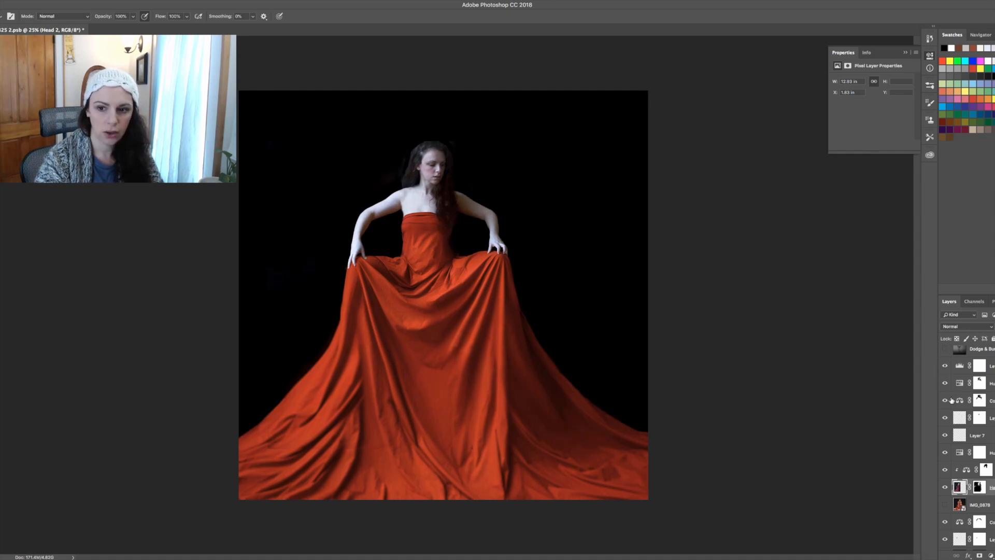
scroll(951, 402, "up", 3)
left_click(945, 417)
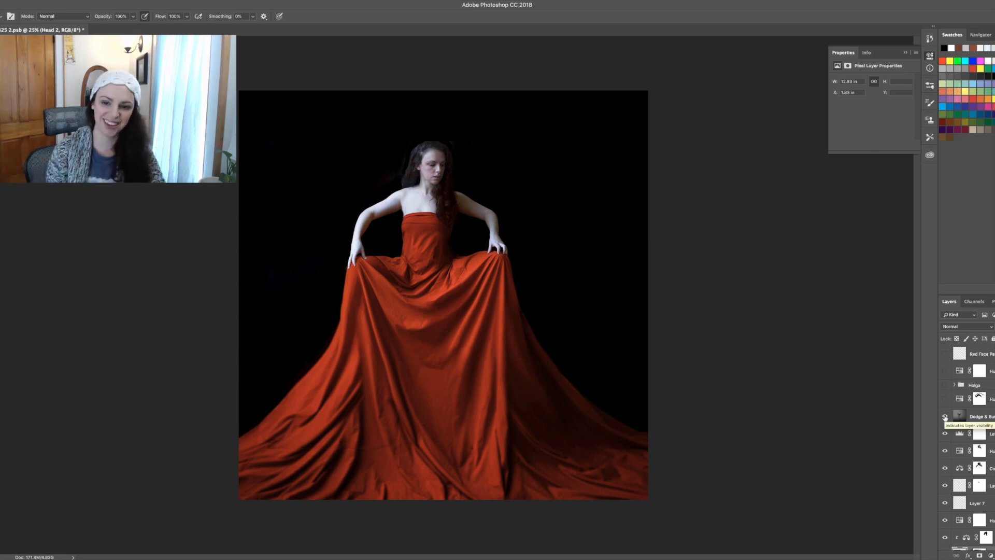
left_click(946, 400)
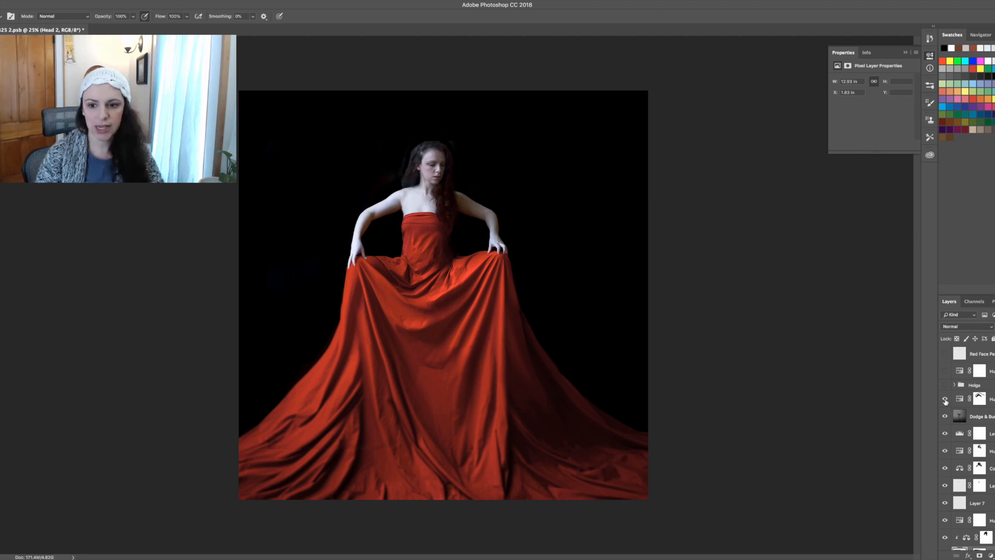
Expand the Holga group and examine the HolgaRoid COLOR 1.0 by rawimage set in an enlarged Actions list, leaving the list closed again.
left_click(955, 386)
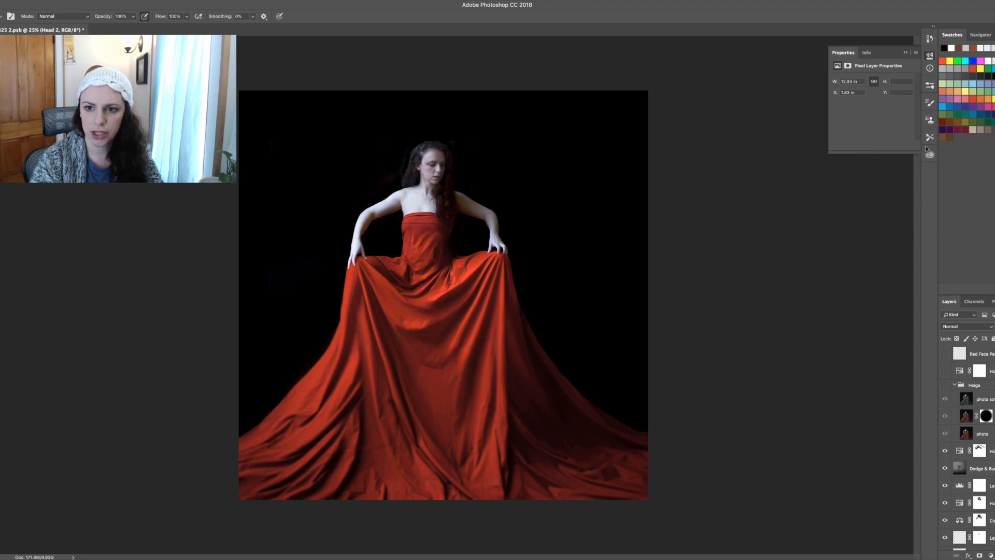
left_click(930, 39)
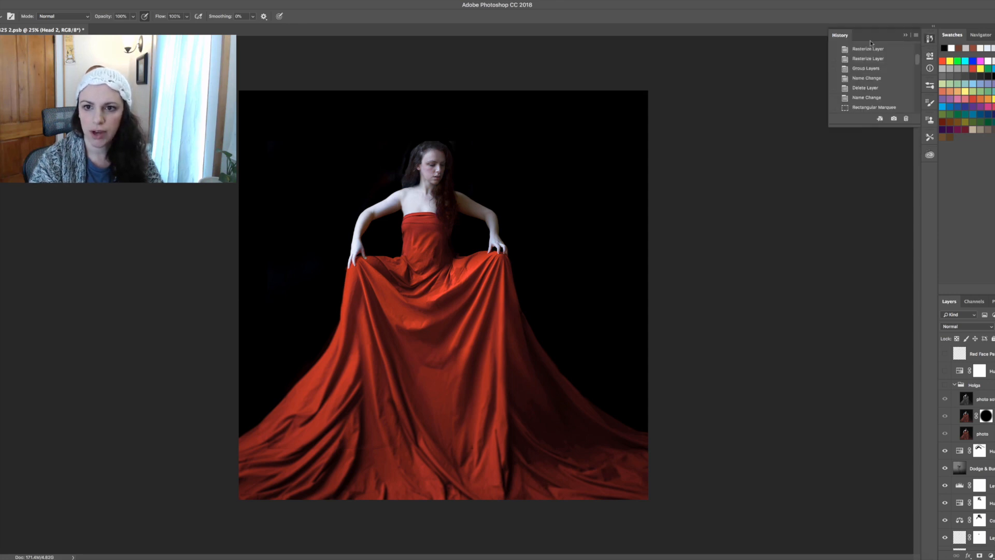
left_click(907, 36)
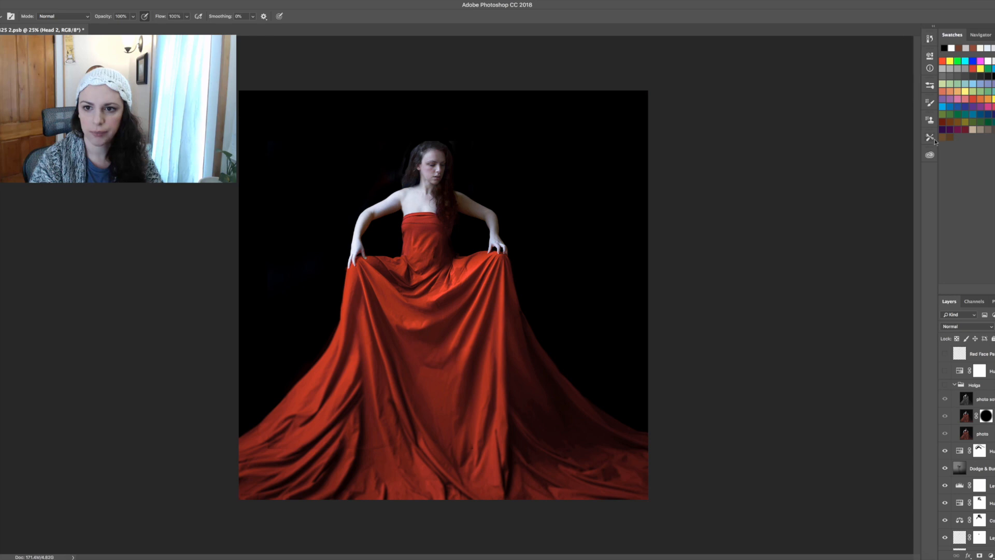
left_click(199, 1)
mouse_move(223, 0)
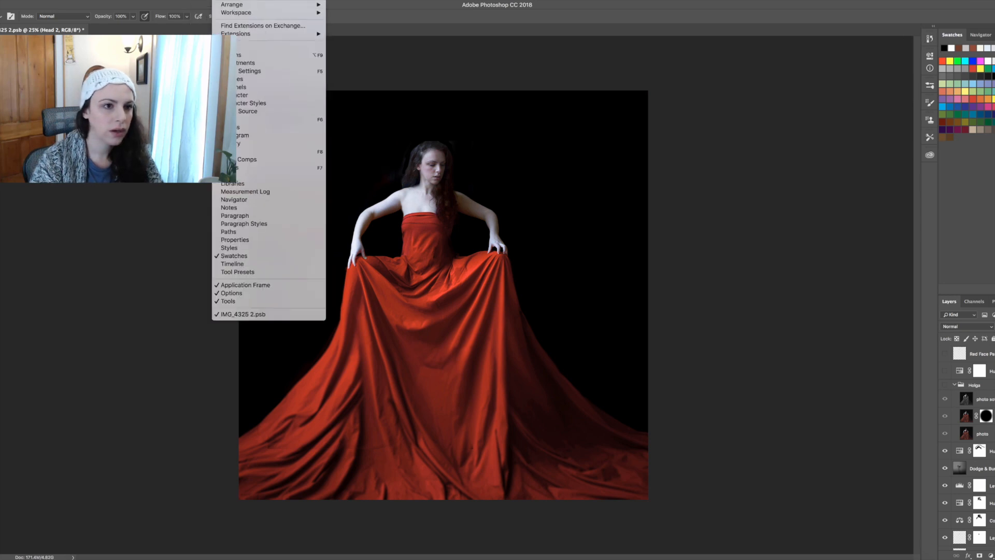
left_click(228, 55)
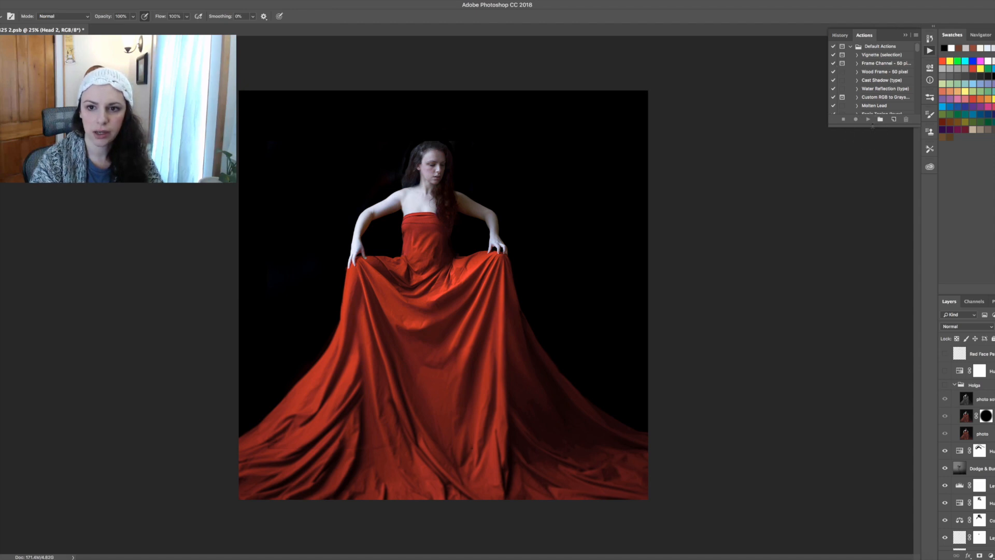
left_click_drag(871, 126, 845, 468)
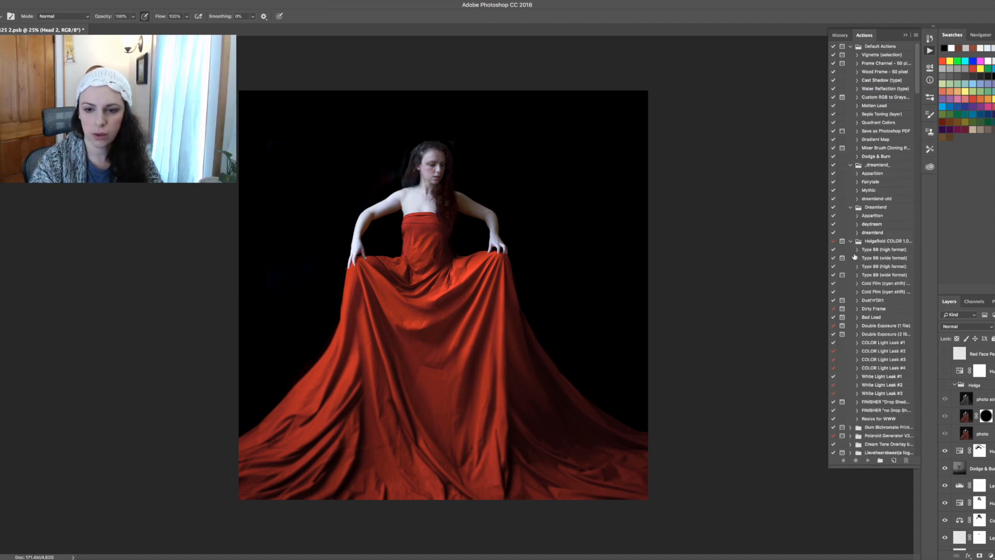
left_click(865, 276)
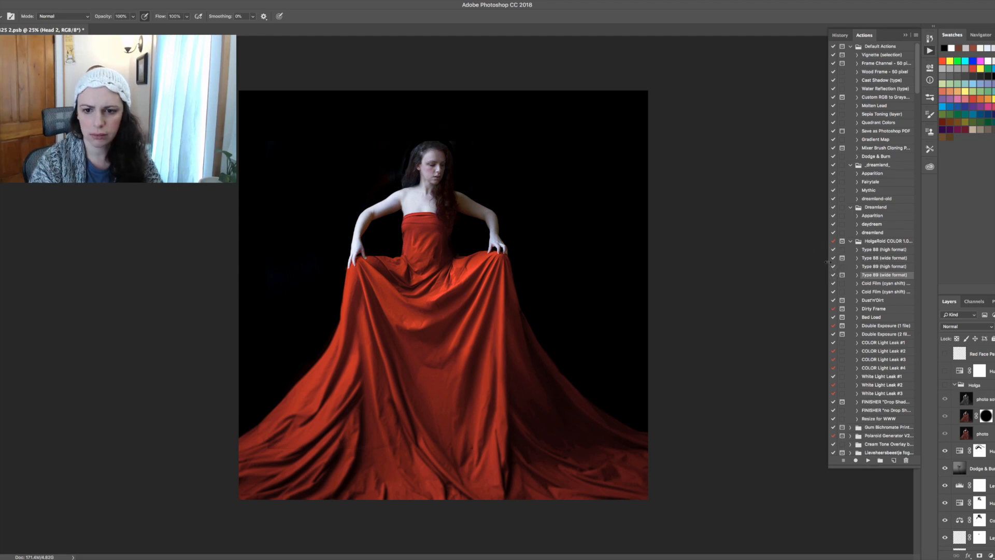
left_click_drag(827, 262, 700, 265)
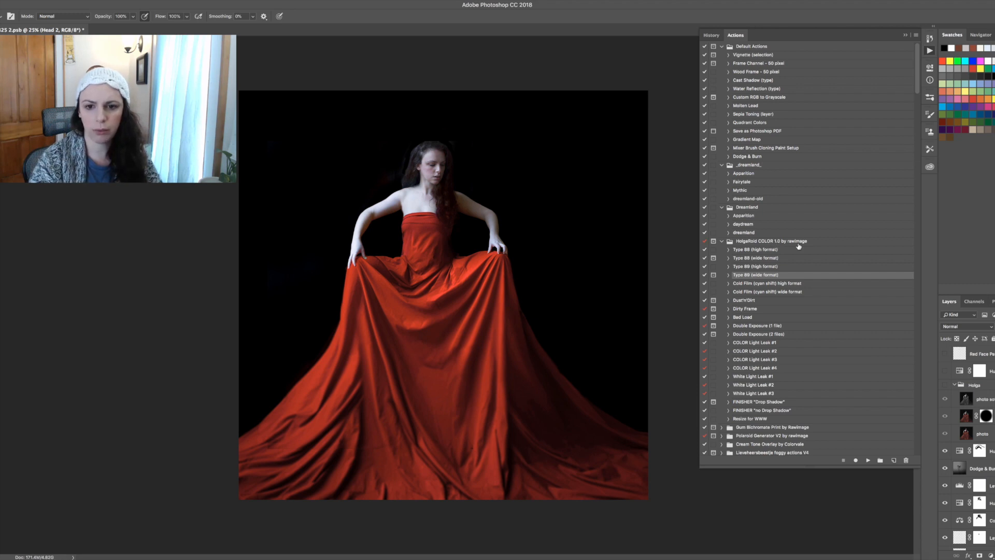
left_click(905, 37)
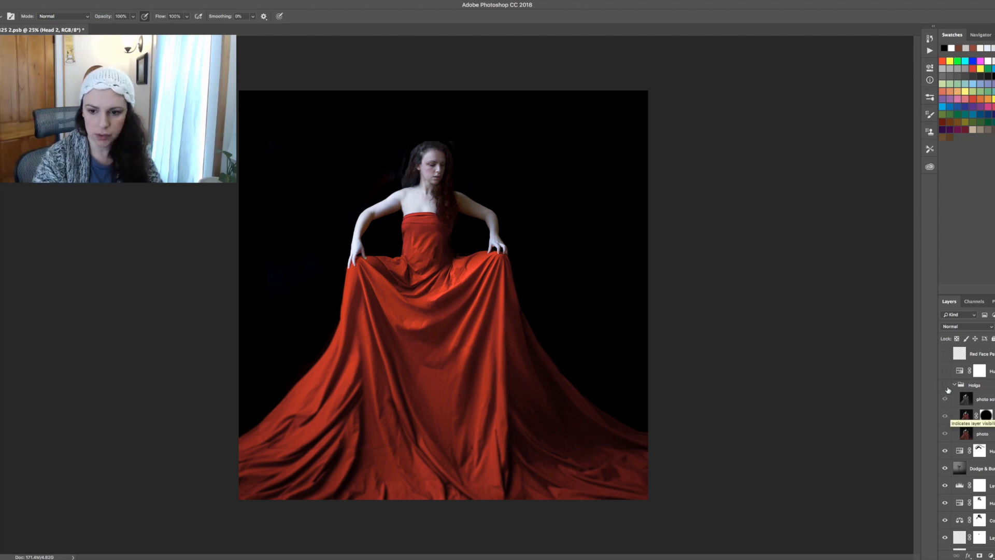
Show the Holga group and build up its three photo layers one at a time from the lowest, leaving all of them visible.
left_click(945, 385)
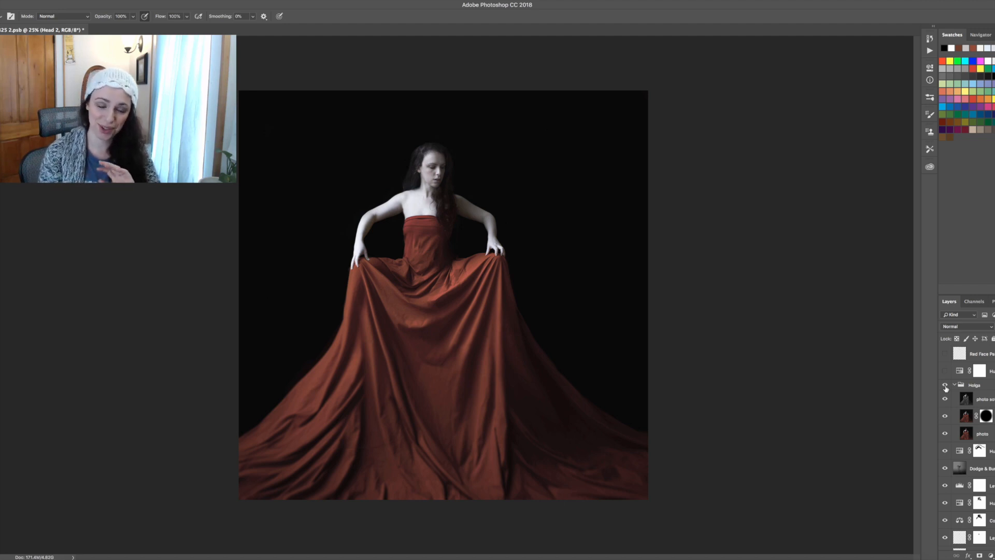
left_click(945, 399)
left_click(945, 434)
left_click(945, 434)
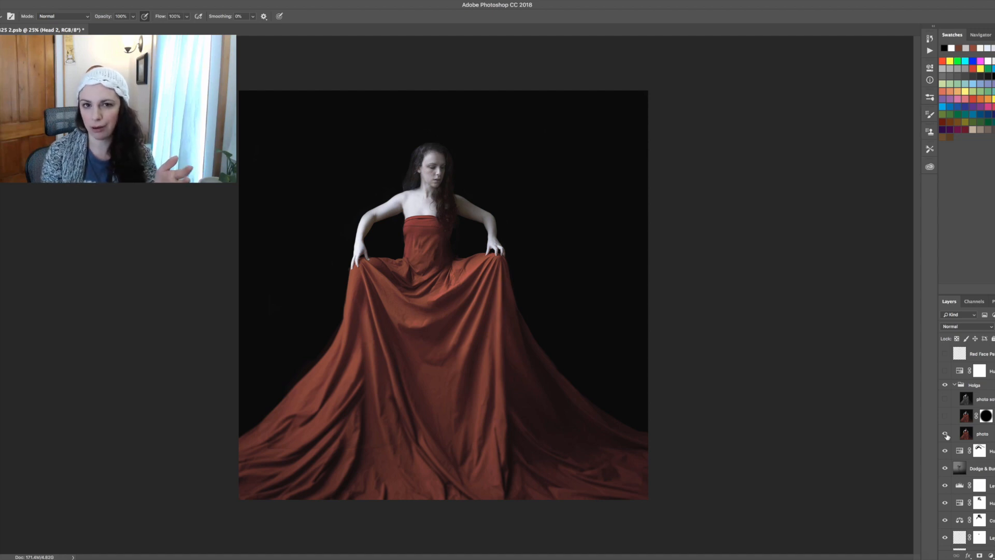
left_click(946, 417)
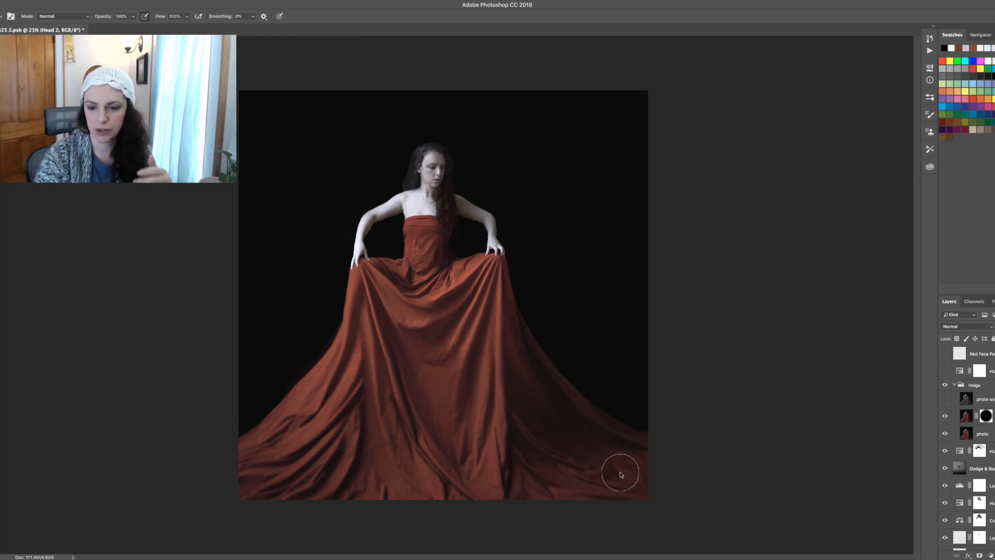
left_click(945, 400)
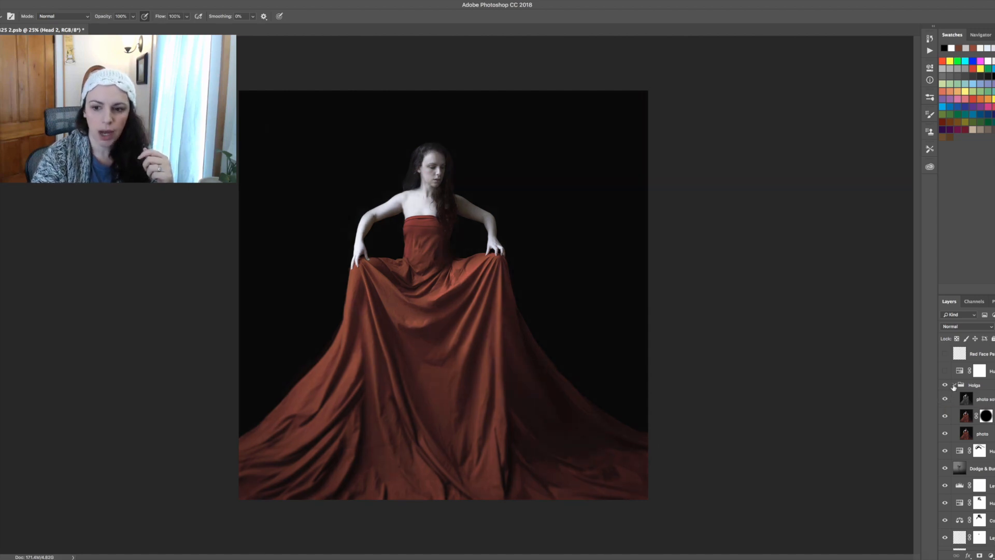
Collapse the Holga group and compare the picture with the whole group off and on, leaving it visible.
left_click(954, 386)
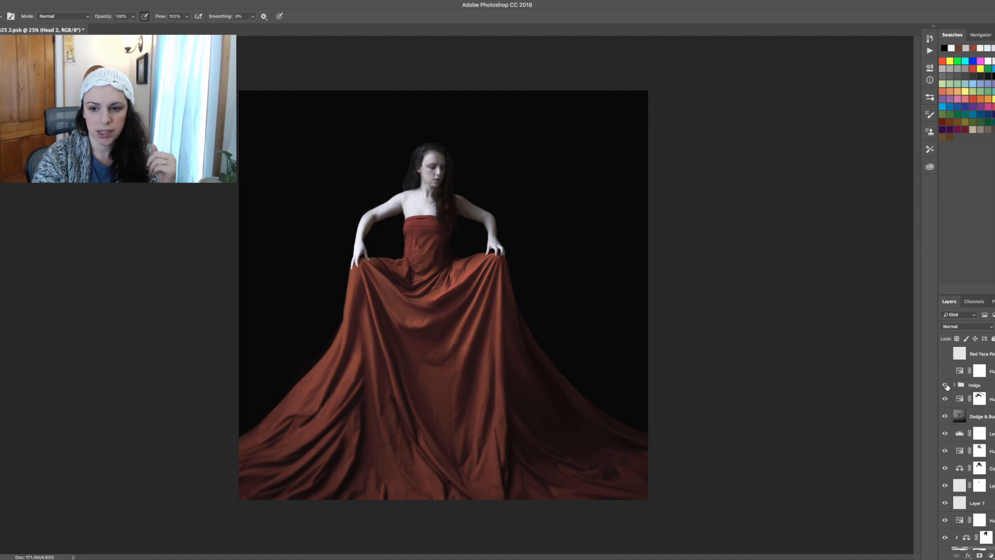
left_click(945, 386)
left_click(945, 386)
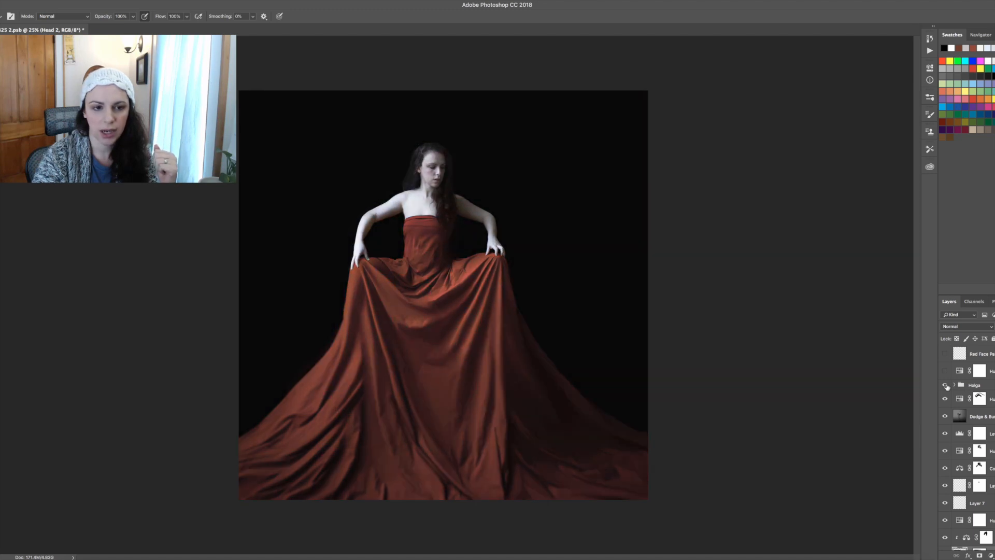
left_click(945, 386)
left_click(946, 386)
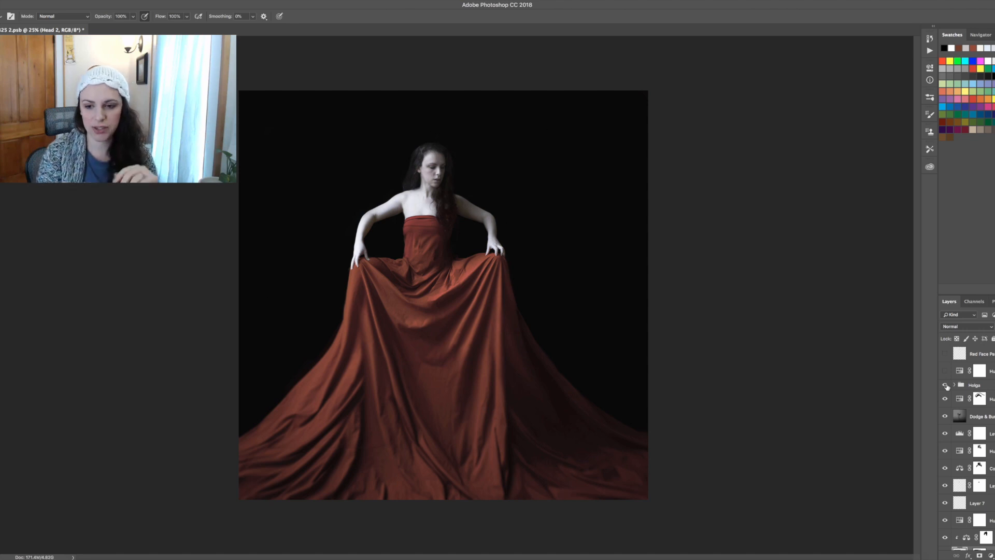
left_click(946, 385)
left_click(946, 386)
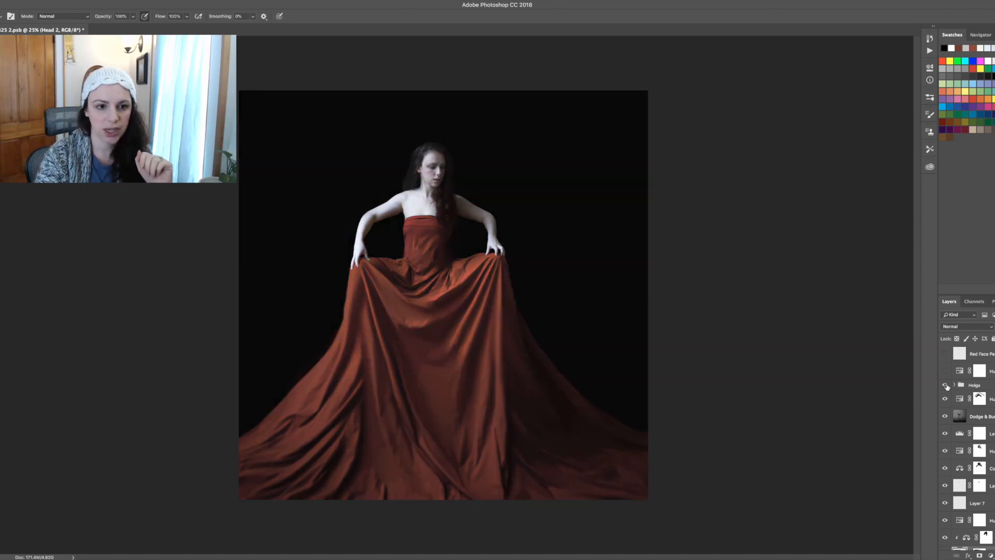
Show the Hue/Saturation layer directly above the Holga group and the Red Face Paint layer.
scroll(948, 387, "up", 1)
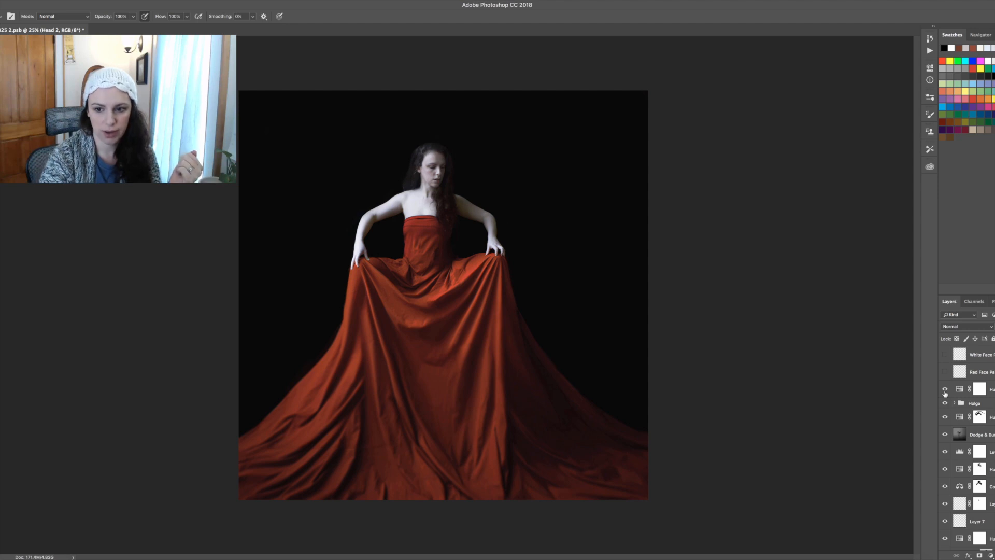
scroll(945, 394, "up", 2)
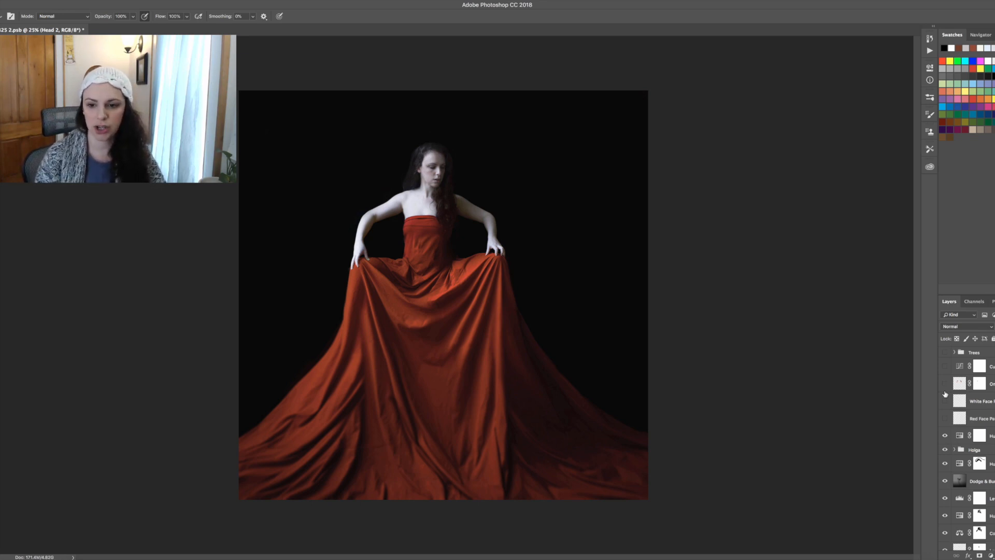
left_click(945, 420)
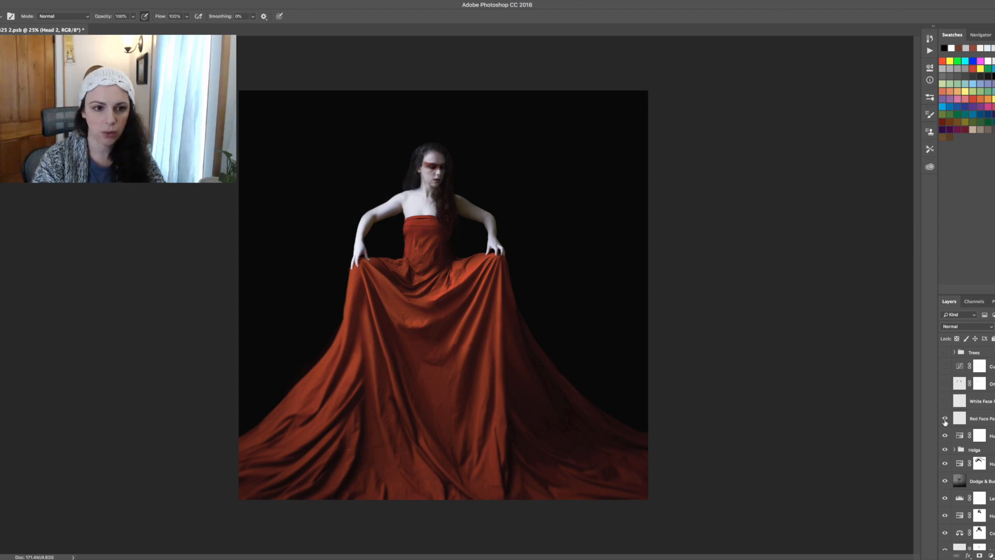
Examine the face up close with the Red Face Paint layer off and on, leaving the layer visible.
key("super+equal")
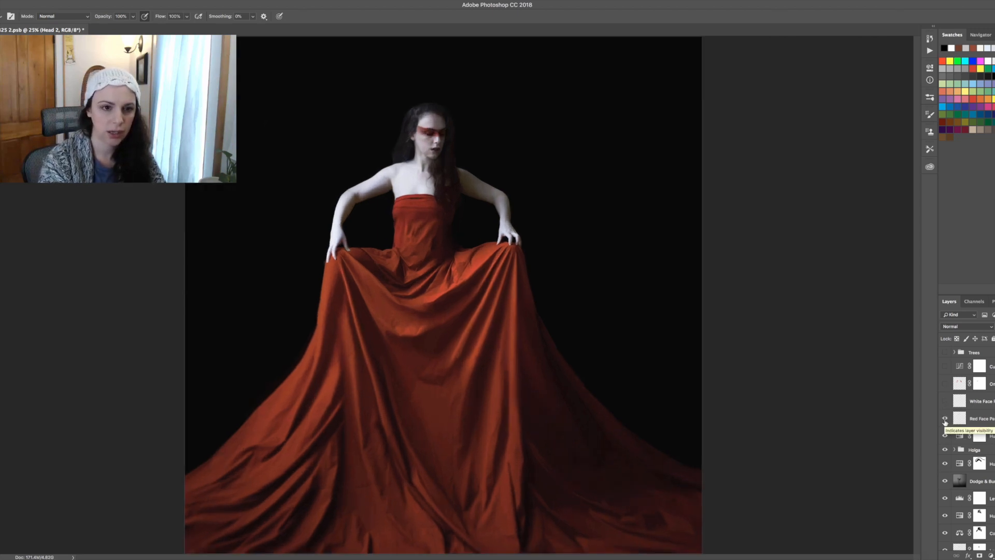
key("super+equal")
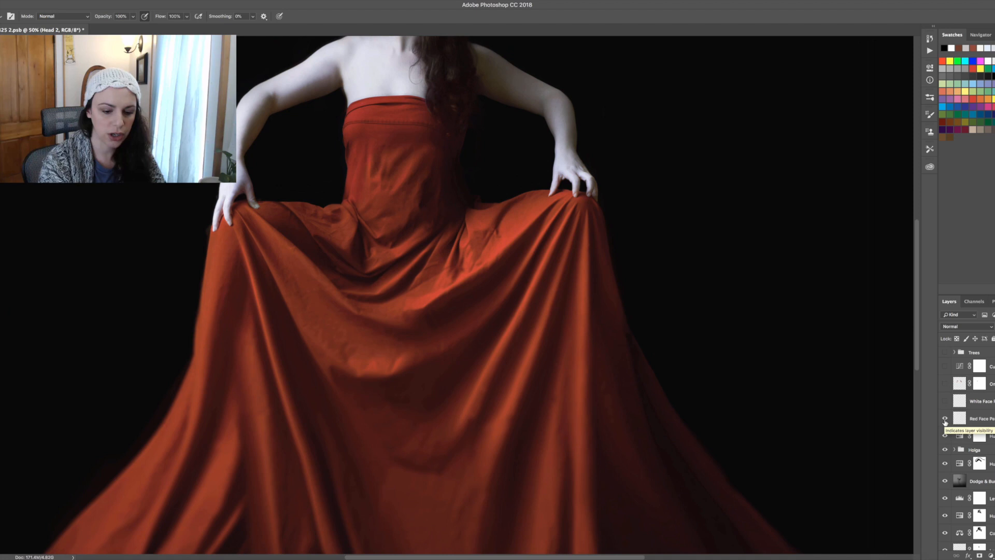
key("super+equal")
left_click_drag(427, 174, 443, 352)
left_click_drag(429, 217, 430, 269)
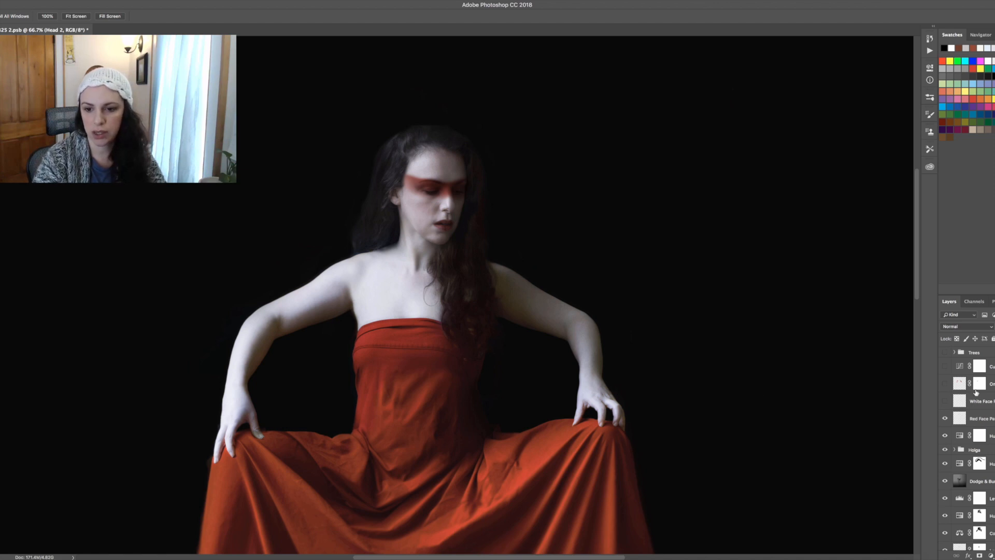
left_click(946, 419)
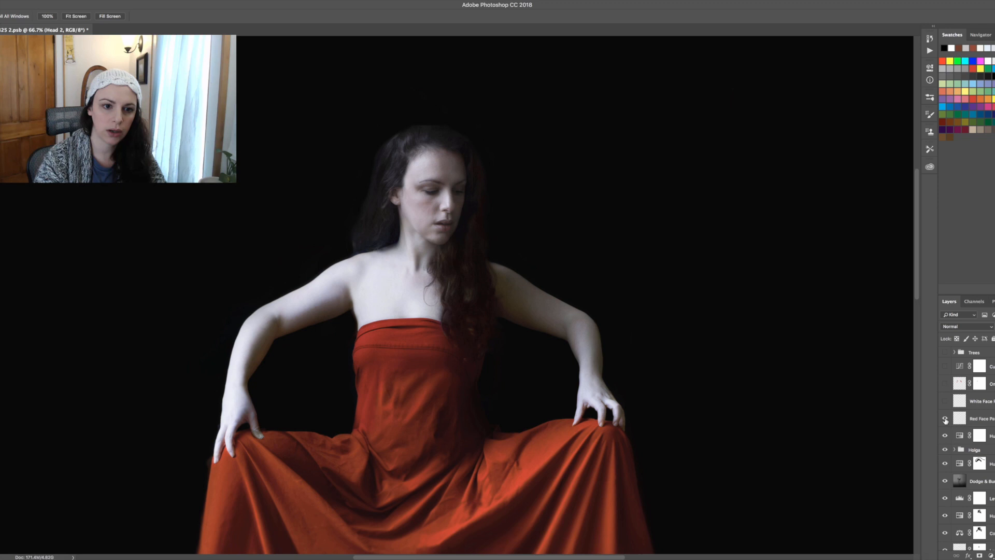
left_click(946, 420)
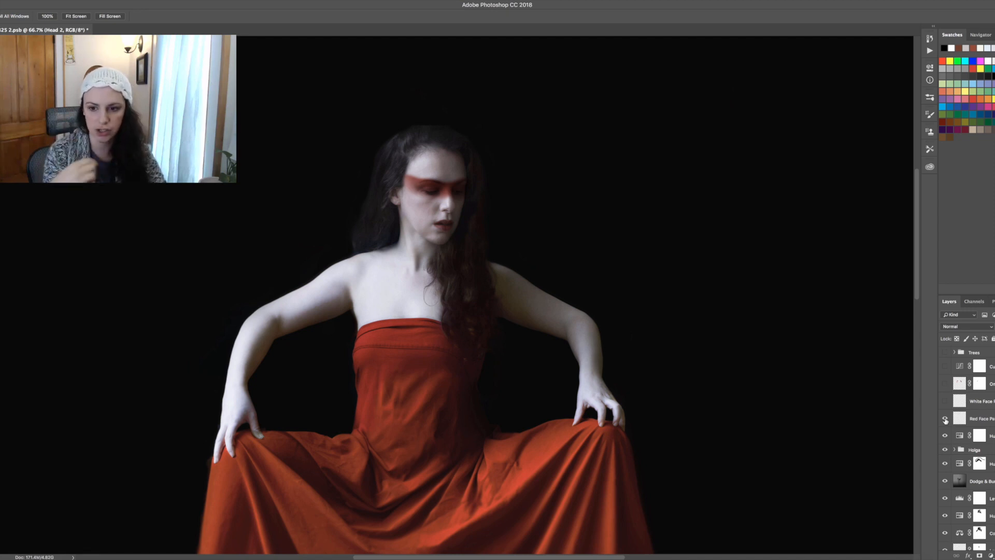
Show the White Face Paint layer and the masked layer above it that colors the forearms and hands red.
left_click(945, 402)
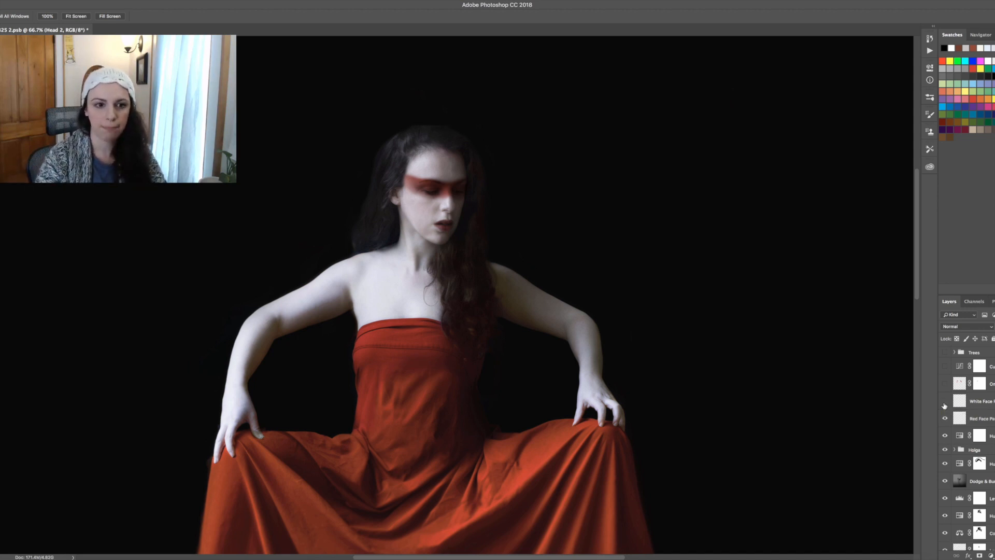
left_click(944, 403)
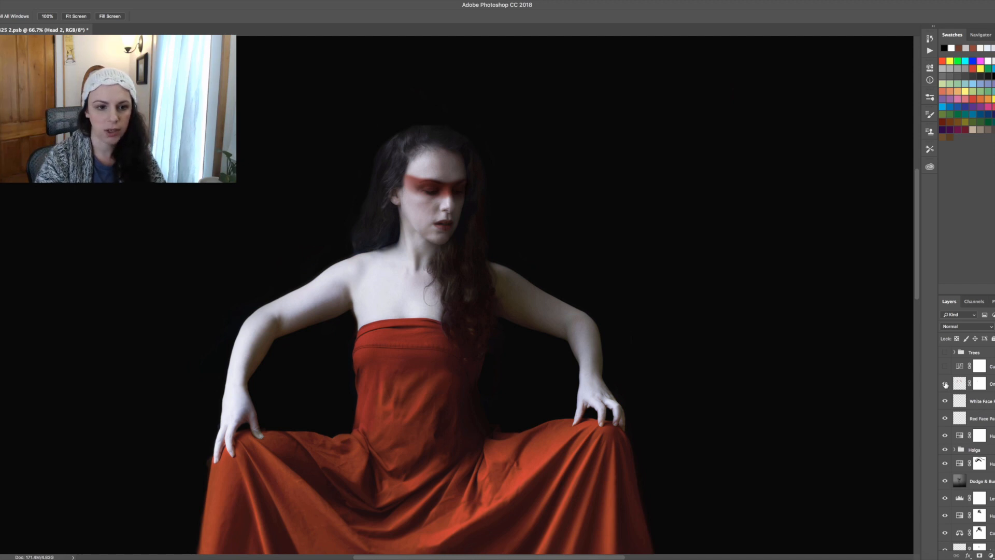
left_click(945, 383)
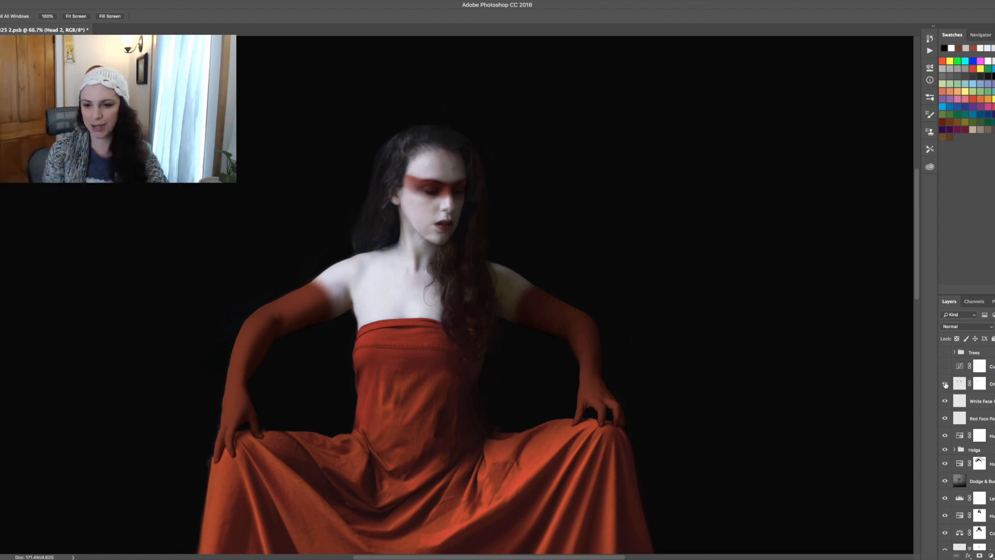
Show the Curves adjustment layer directly below the Trees group with the whole picture in view.
key("super+minus")
key("super+minus")
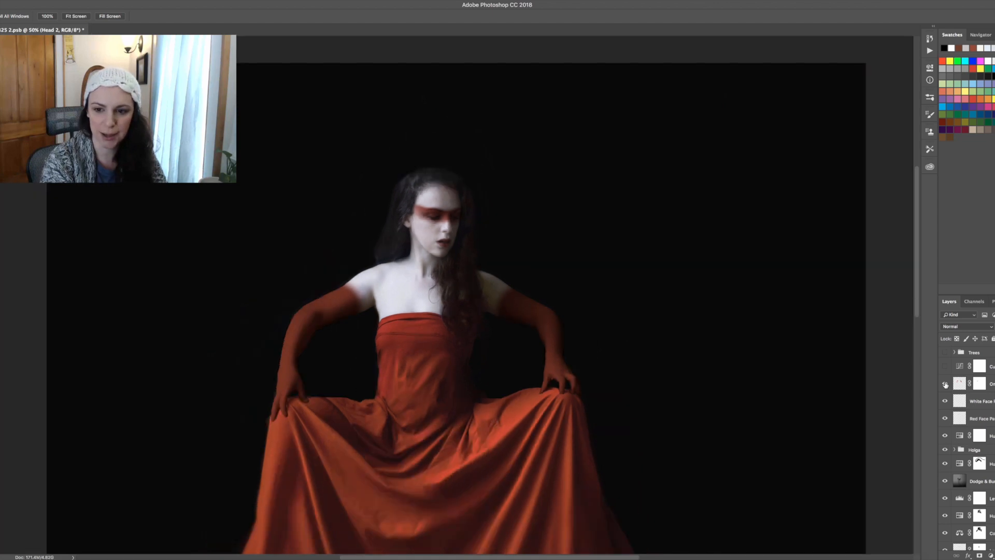
key("super+minus")
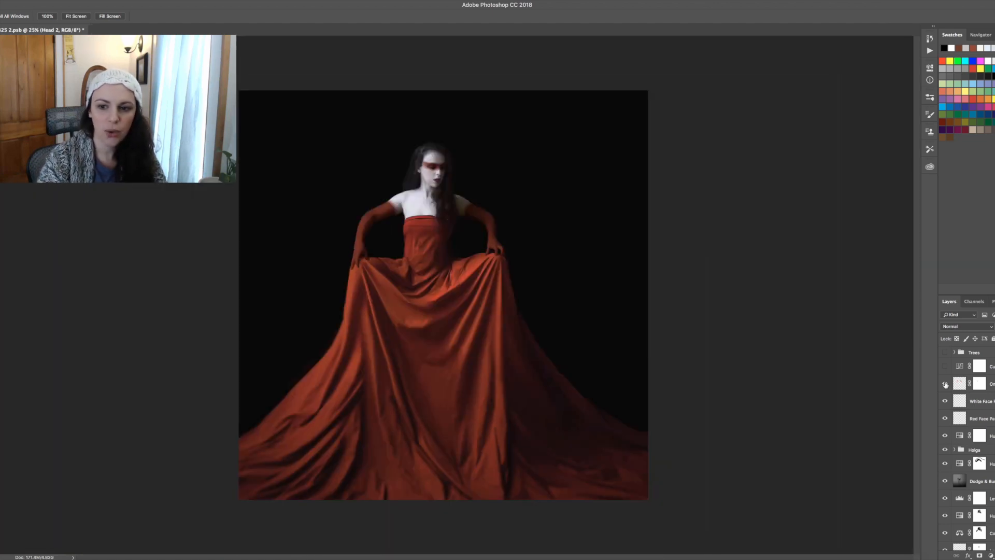
left_click(946, 366)
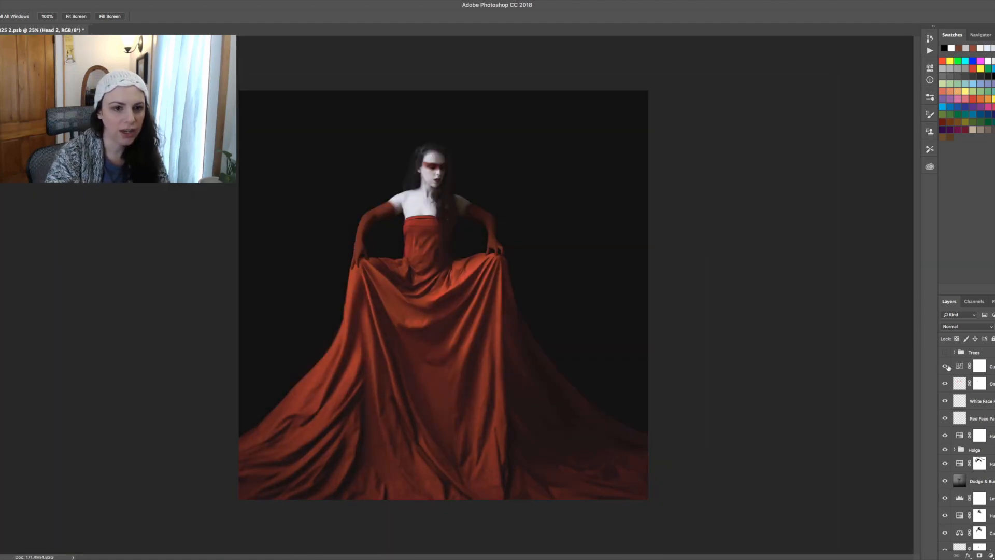
Expand the Trees group and show it behind the figure.
scroll(948, 368, "up", 5)
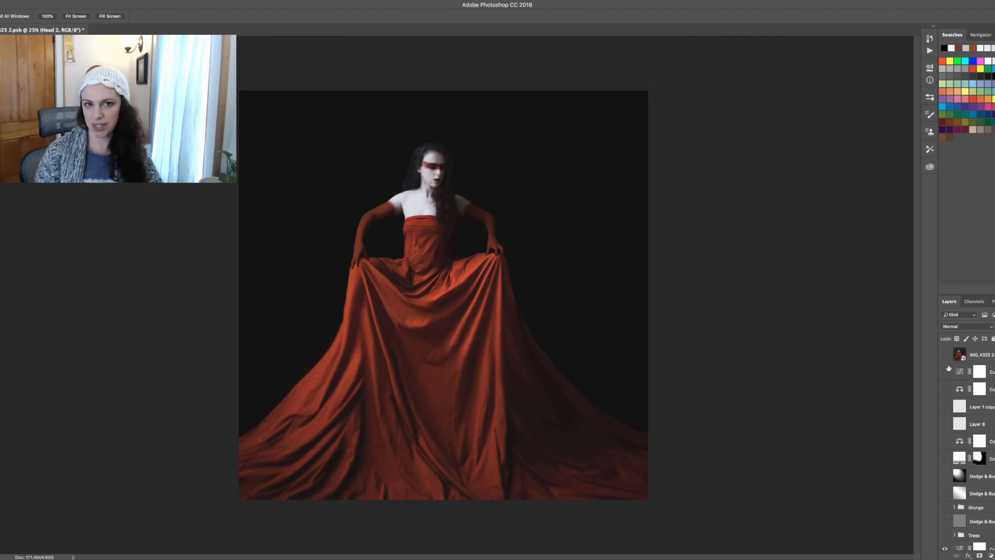
scroll(952, 414, "down", 5)
left_click(954, 440)
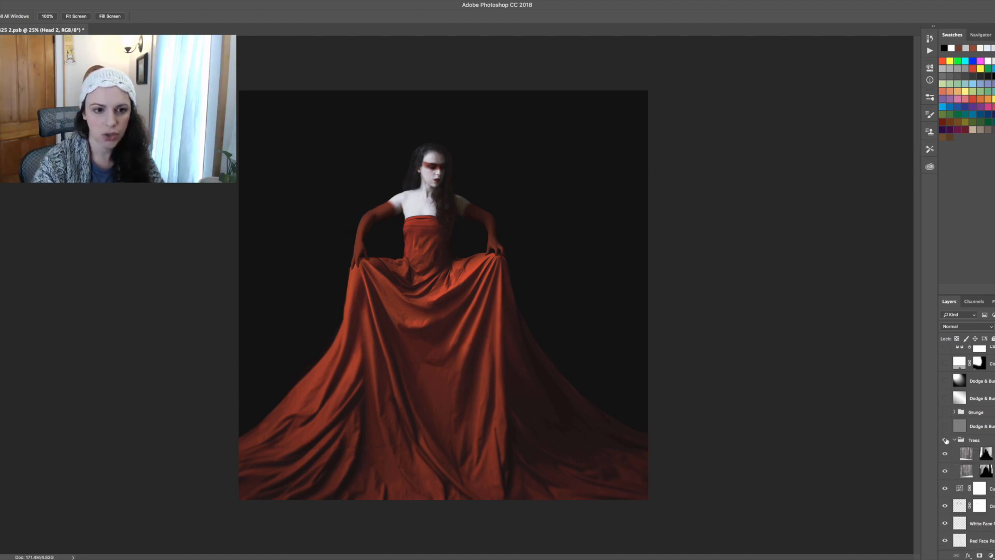
left_click(945, 440)
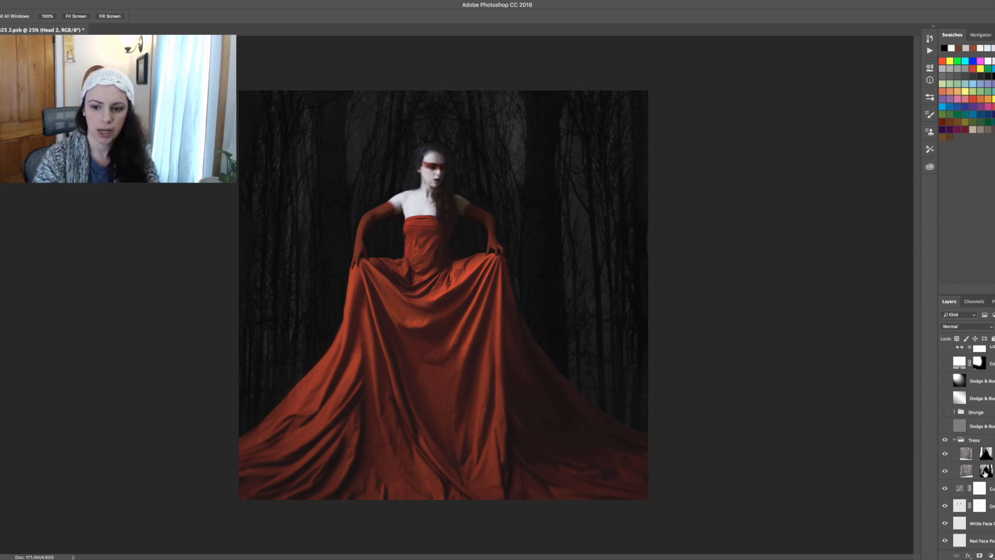
Hide the upper tree layer, then disable the lower tree layer's mask and set its blend mode to Normal.
left_click(945, 454)
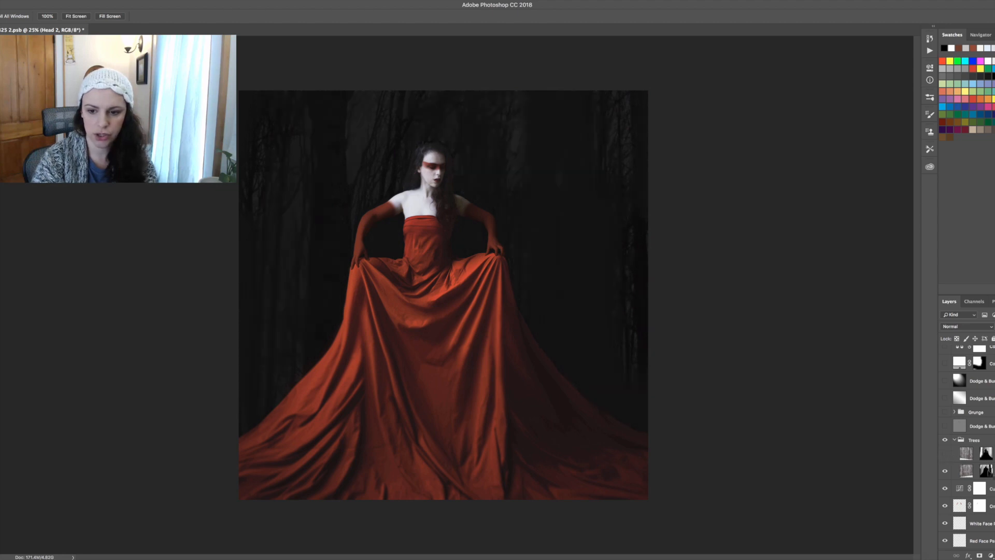
right_click(986, 472)
left_click(980, 474)
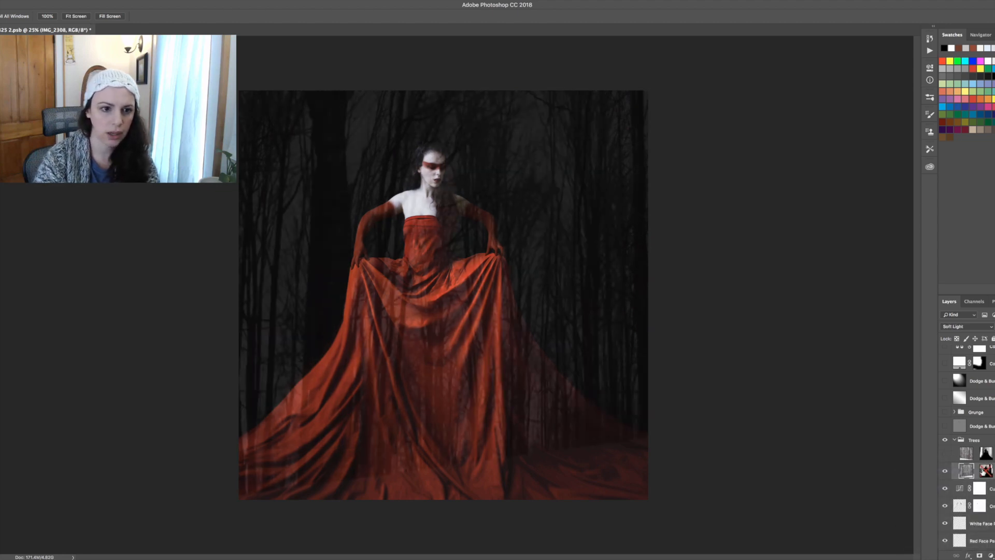
left_click(978, 327)
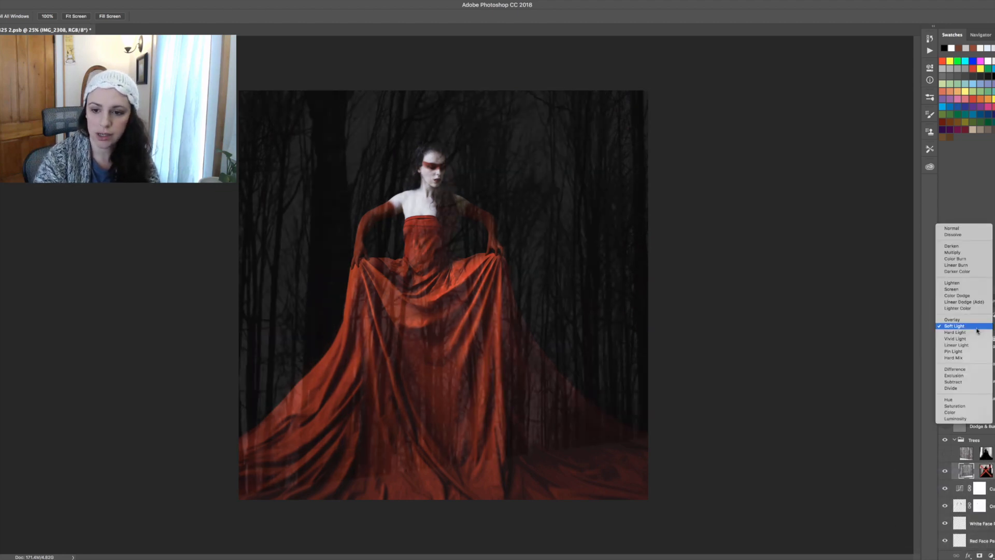
left_click(978, 229)
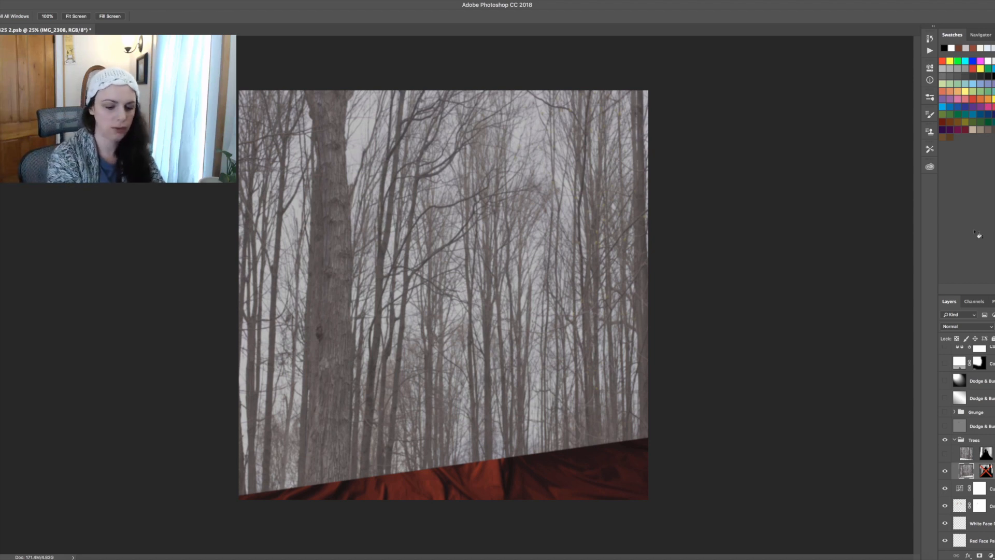
key("super+t")
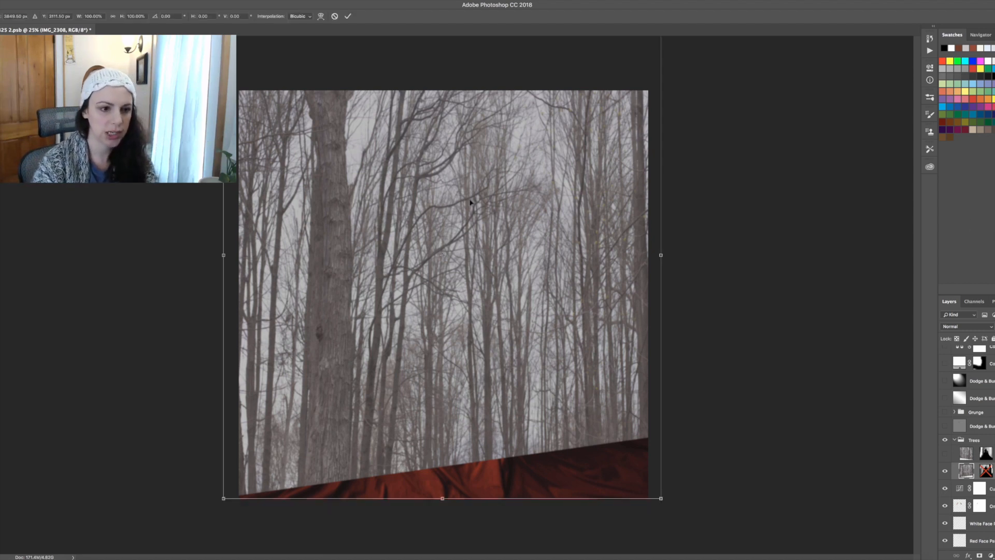
right_click(429, 366)
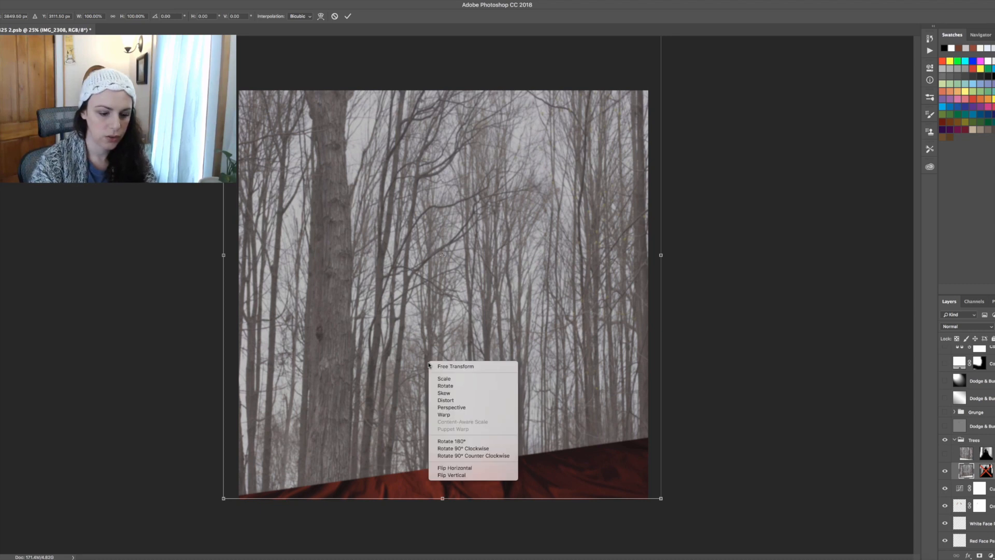
left_click(461, 408)
key("space")
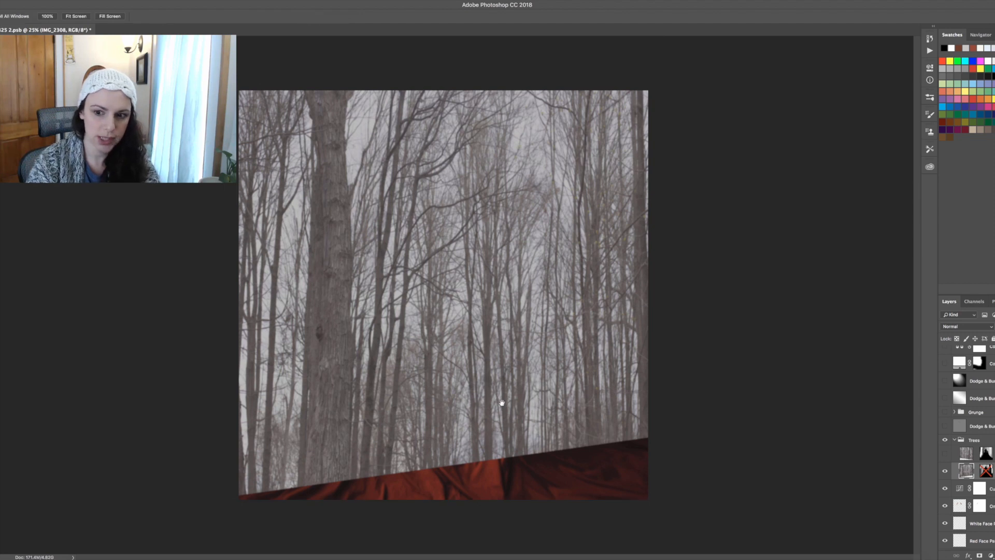
Re-enable the lower tree layer's mask and show the upper tree layer again.
right_click(986, 471)
left_click(928, 473)
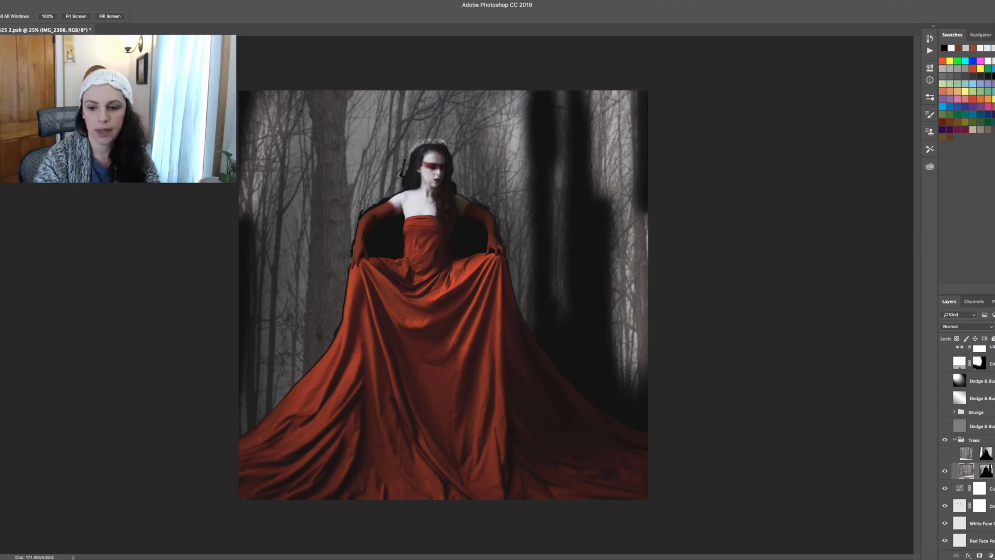
left_click(946, 454)
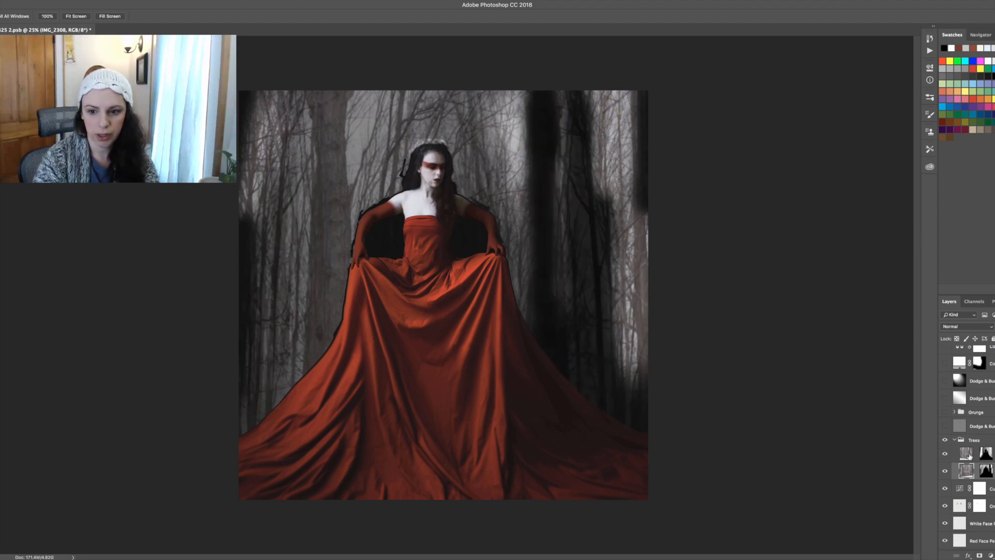
Set the upper tree layer's blend mode to Normal.
left_click(969, 456)
left_click(980, 327)
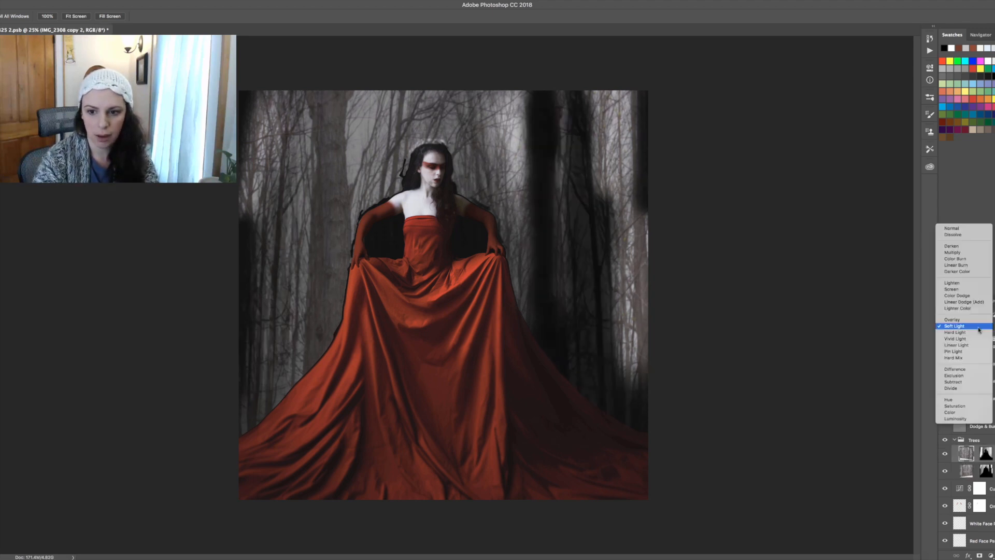
left_click(980, 228)
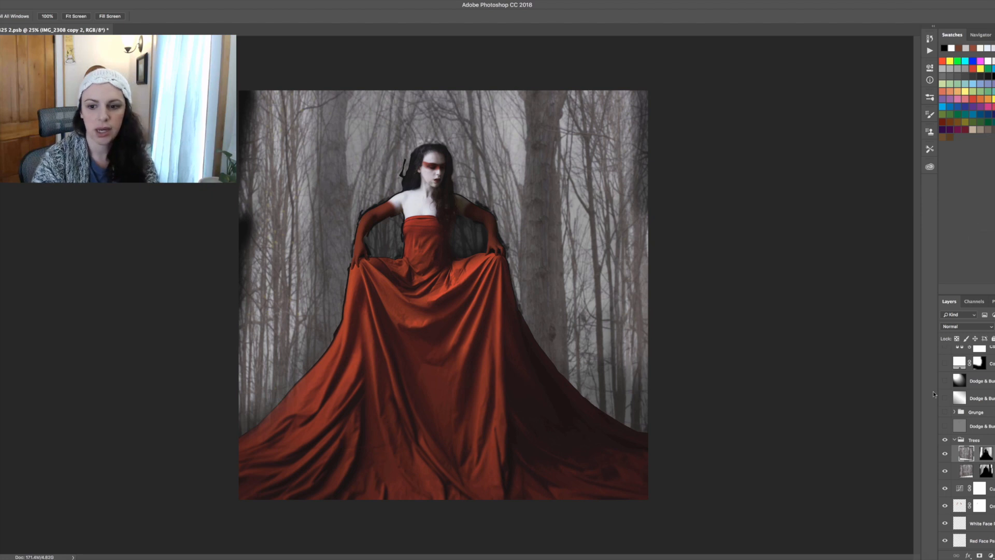
Set the blend mode of both tree layers in the Trees group back to Soft Light.
left_click(981, 327)
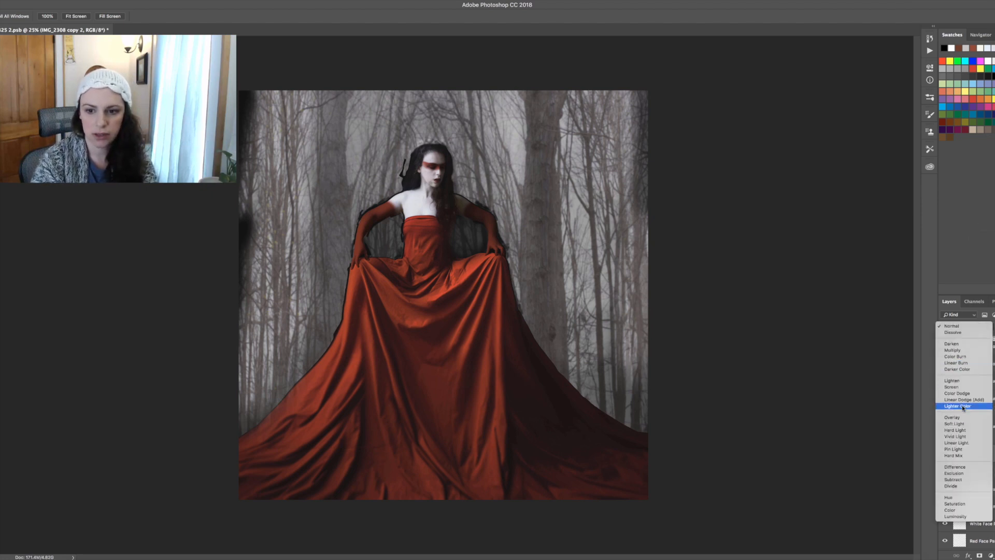
left_click(968, 424)
left_click(966, 470)
left_click(975, 327)
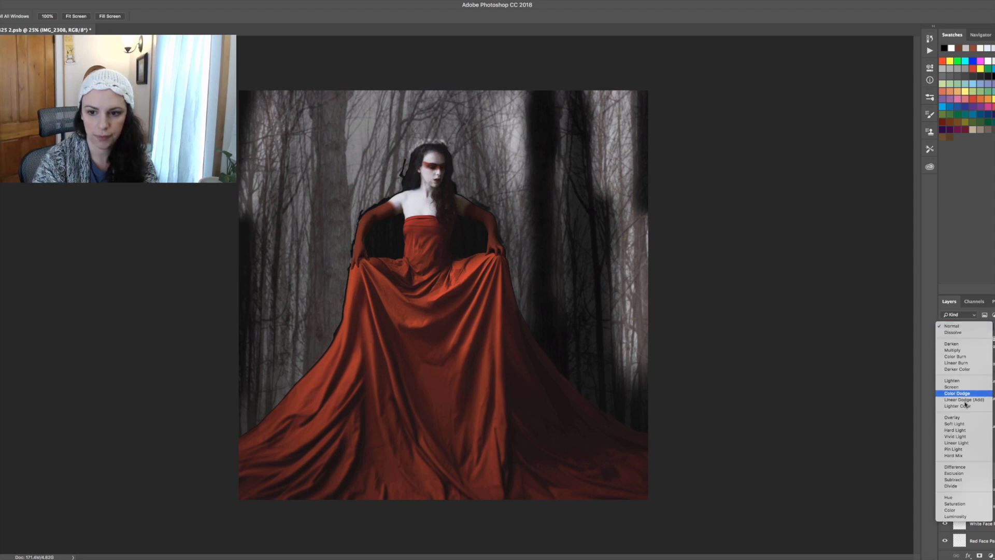
left_click(961, 424)
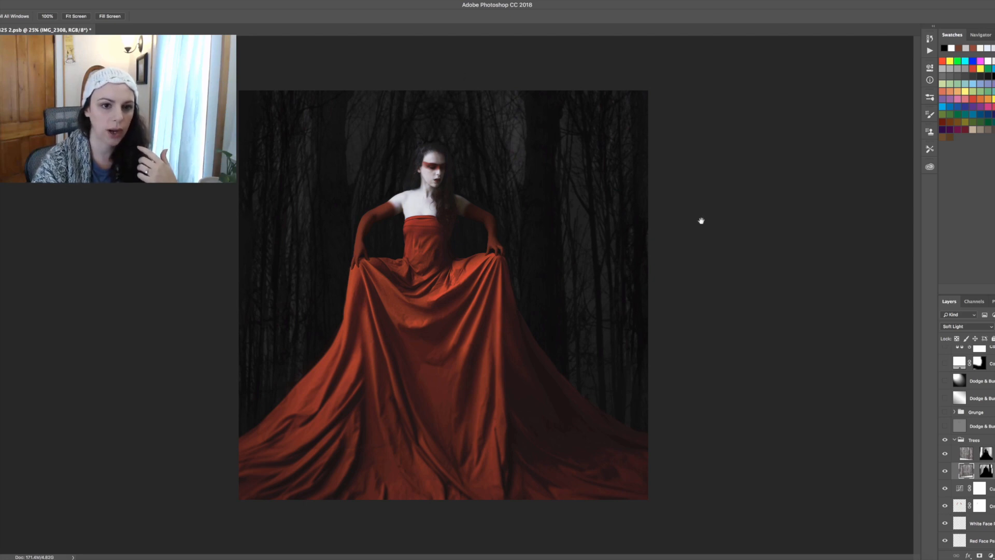
Show the Dodge & Burn layers, the Grunge group and the masked layer above them, over the Trees group.
left_click(945, 427)
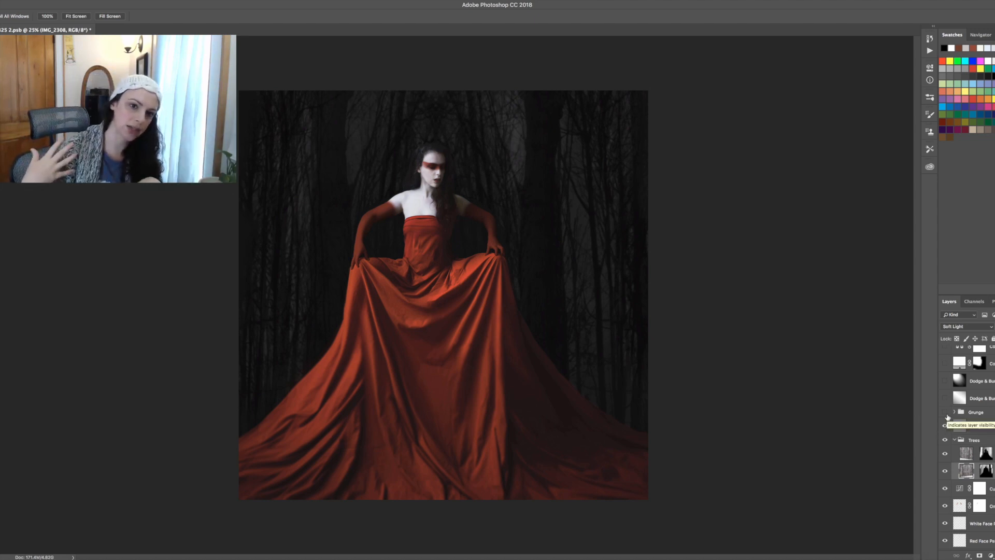
left_click(946, 413)
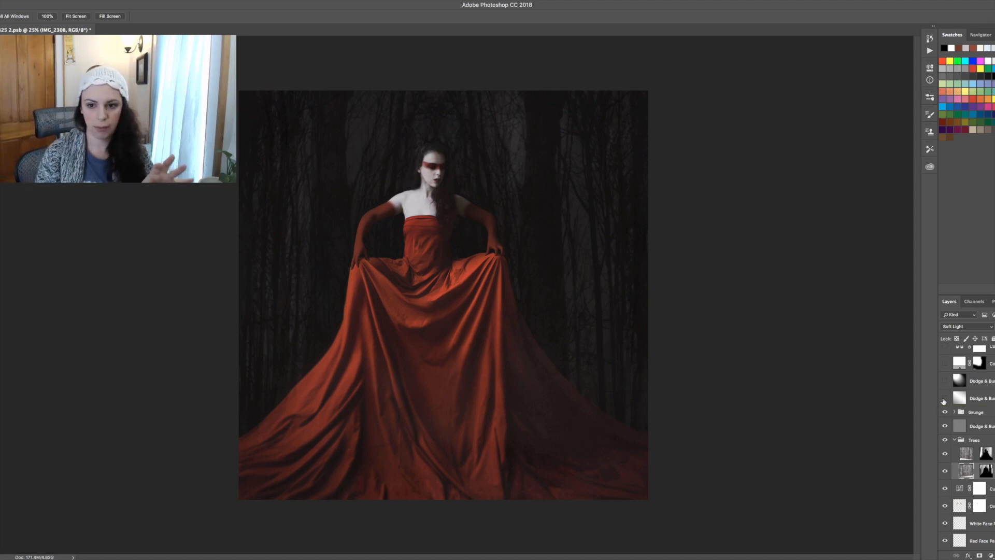
left_click(944, 399)
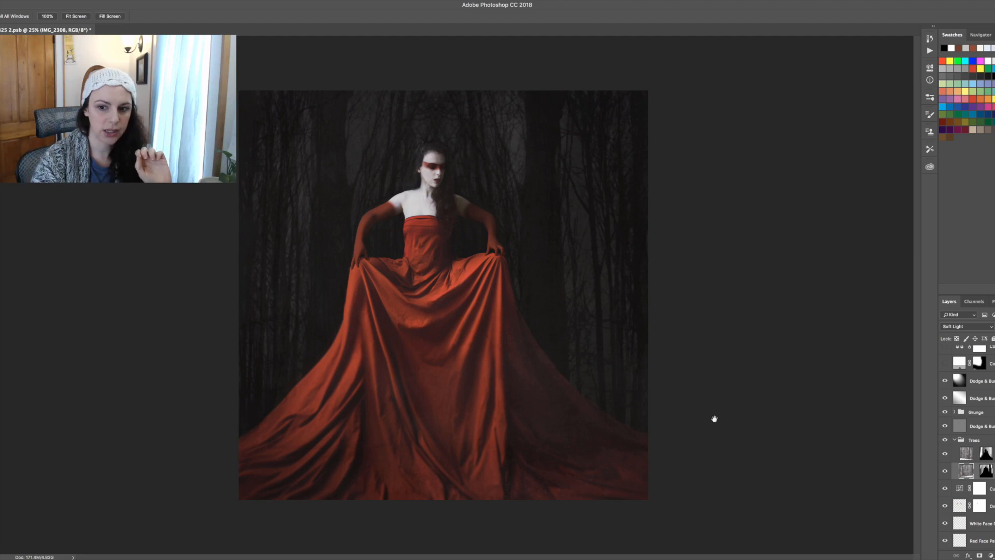
Show the Color Balance layer below Layer 8 and review its midtone, shadow and highlight settings.
scroll(979, 450, "up", 3)
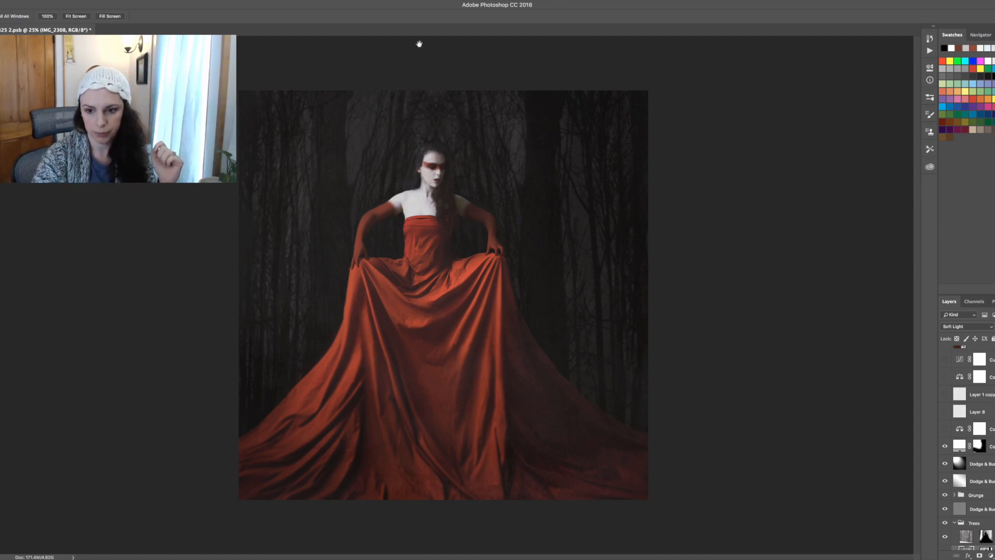
left_click(946, 430)
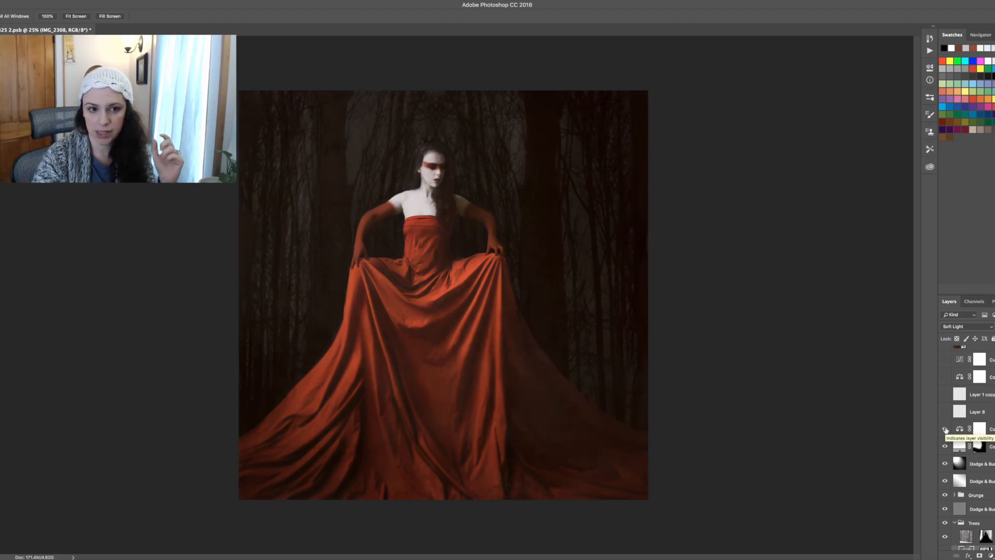
double_click(960, 429)
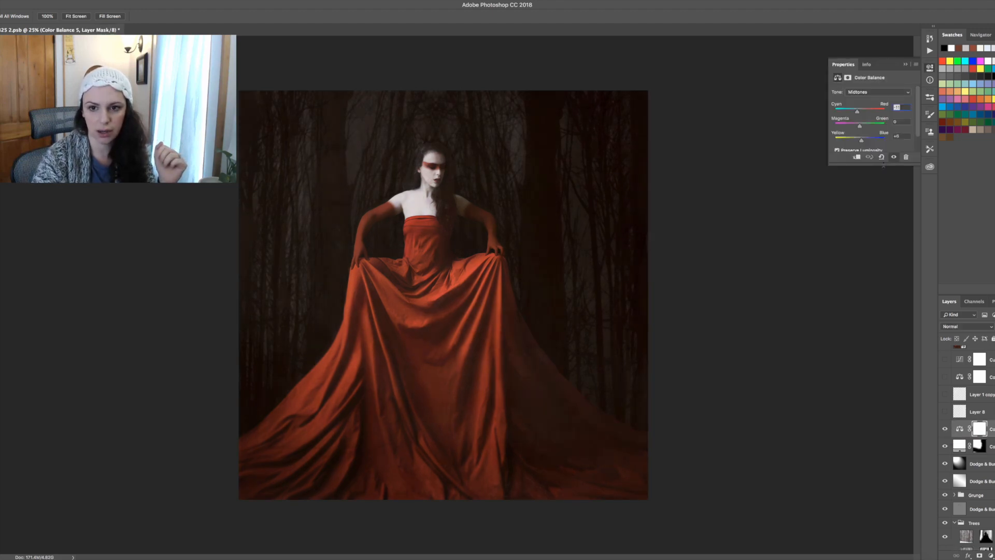
left_click_drag(835, 164, 676, 283)
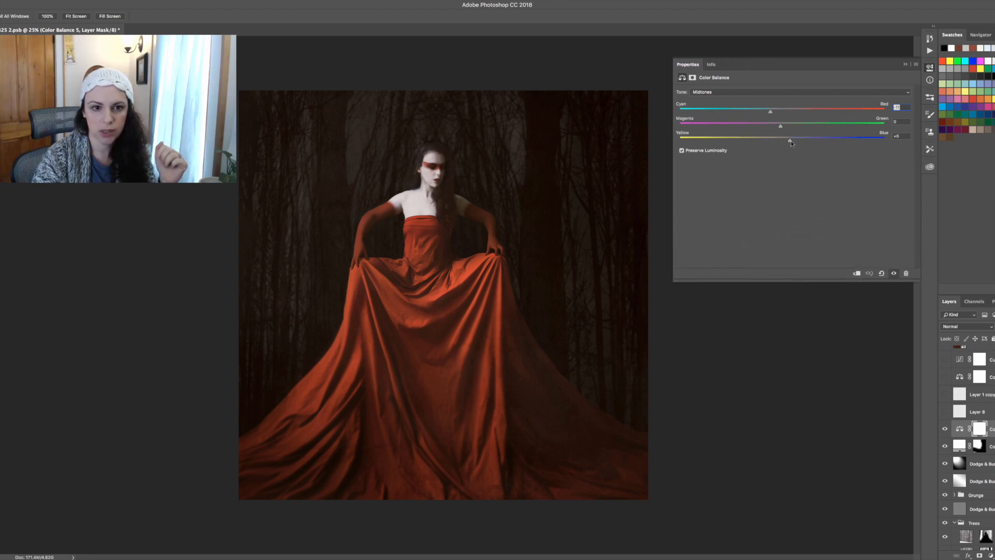
left_click(759, 92)
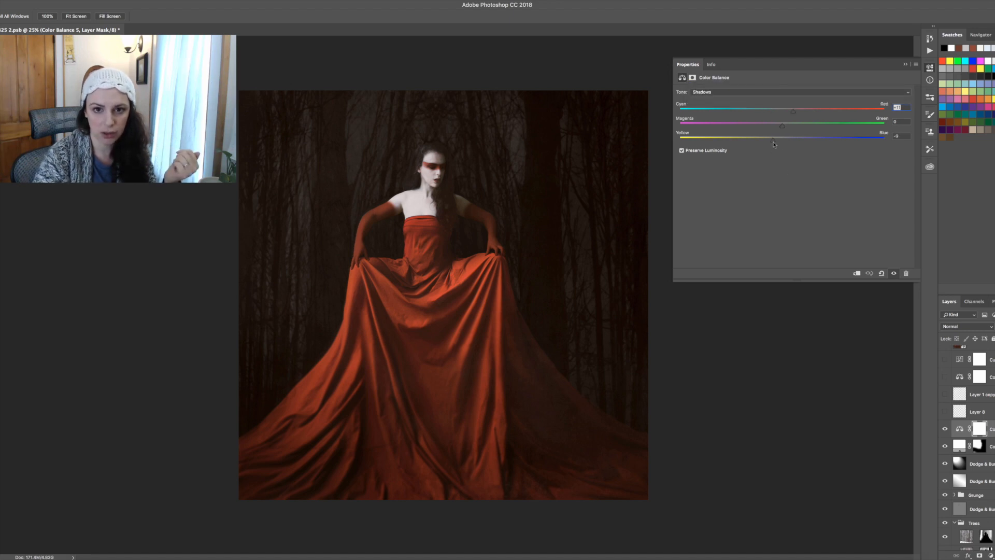
left_click(778, 95)
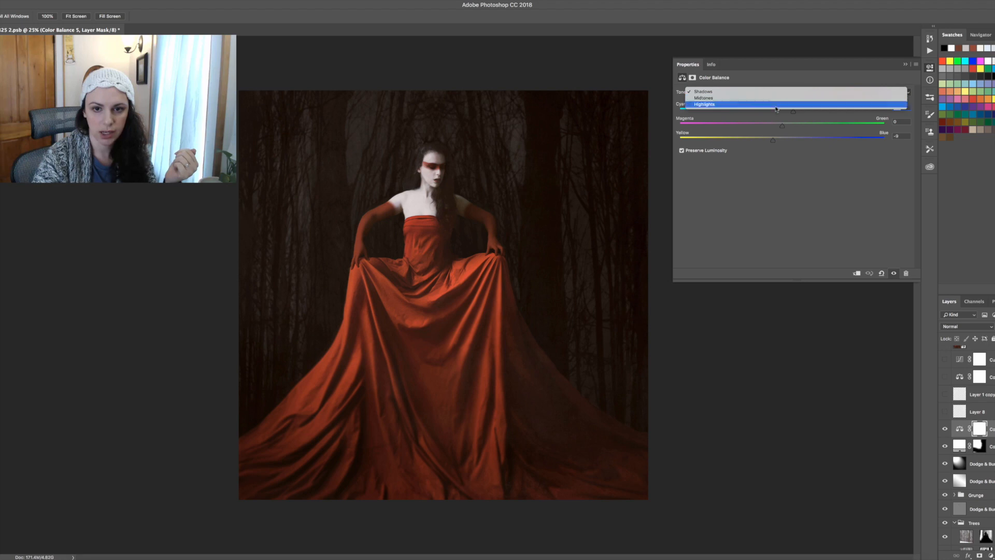
left_click(780, 107)
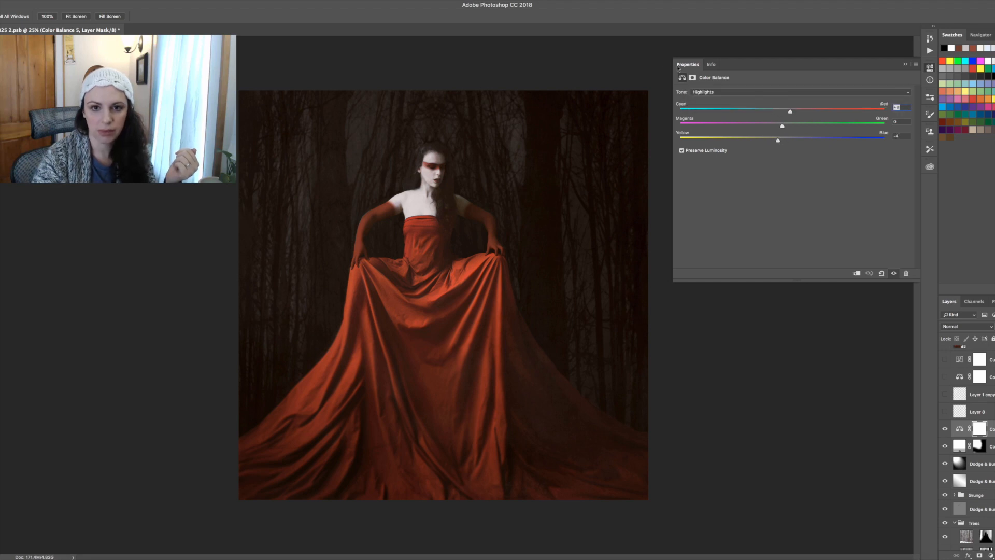
left_click(905, 65)
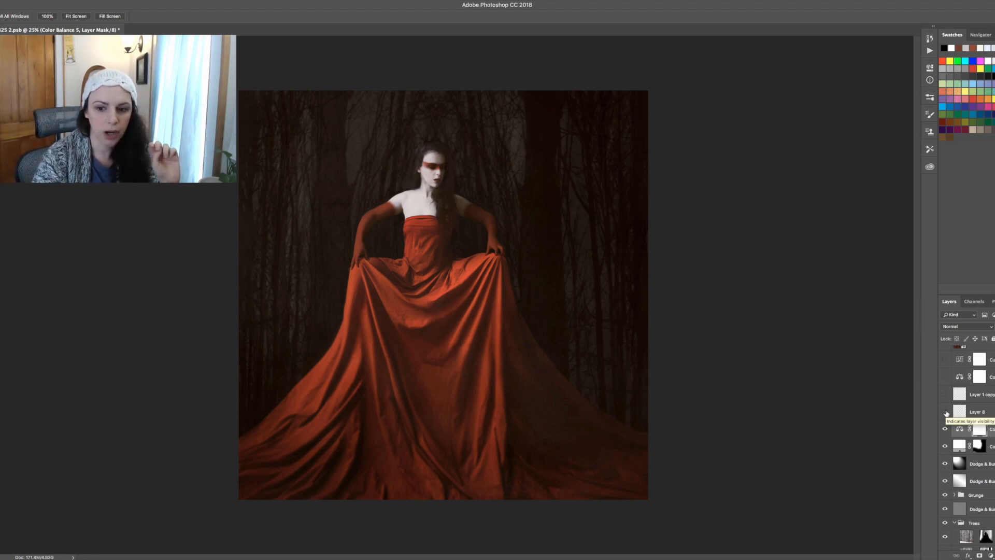
Show Layer 8 and Layer 1 copy with the glowing specks, comparing the picture with both off and on.
left_click(946, 412)
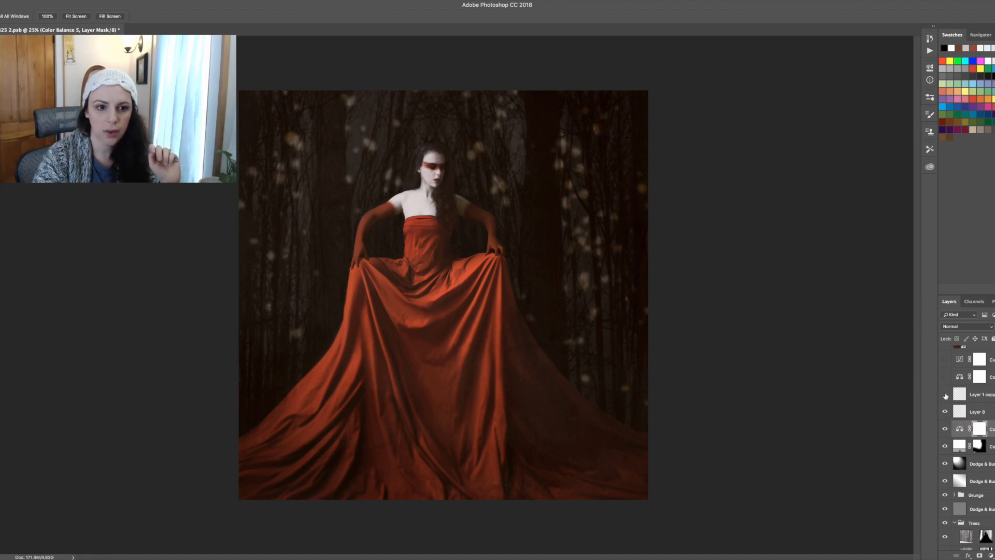
left_click(945, 395)
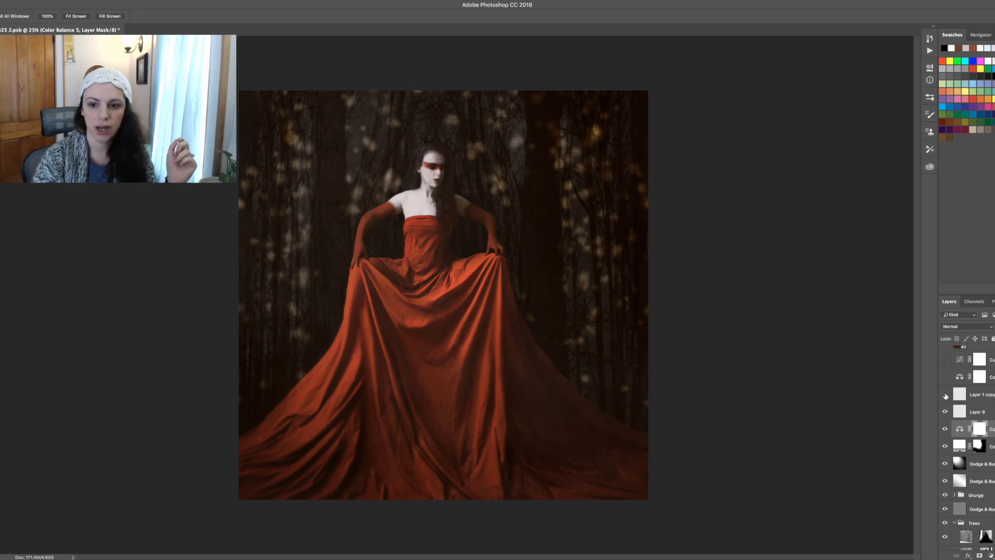
left_click(945, 395)
left_click(946, 411)
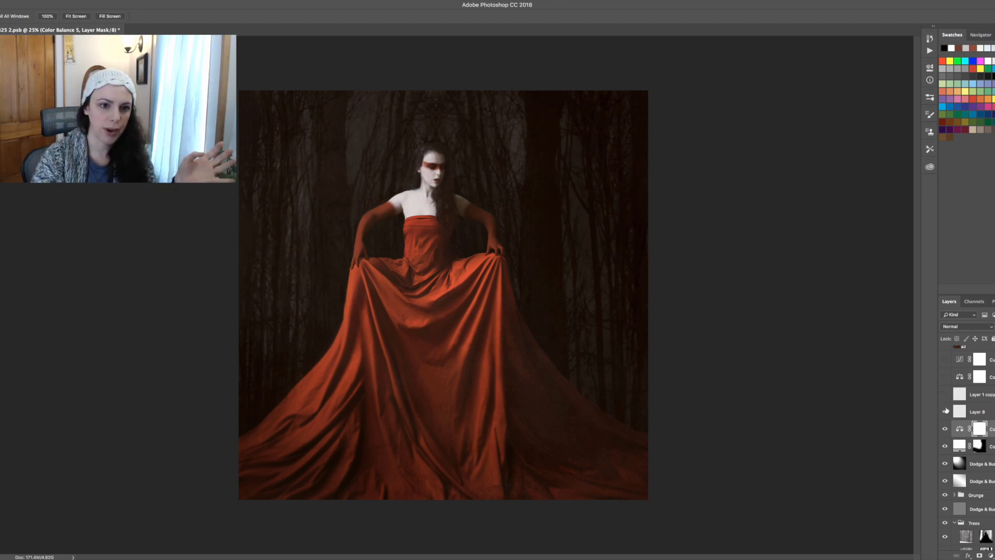
left_click(946, 412)
left_click(945, 395)
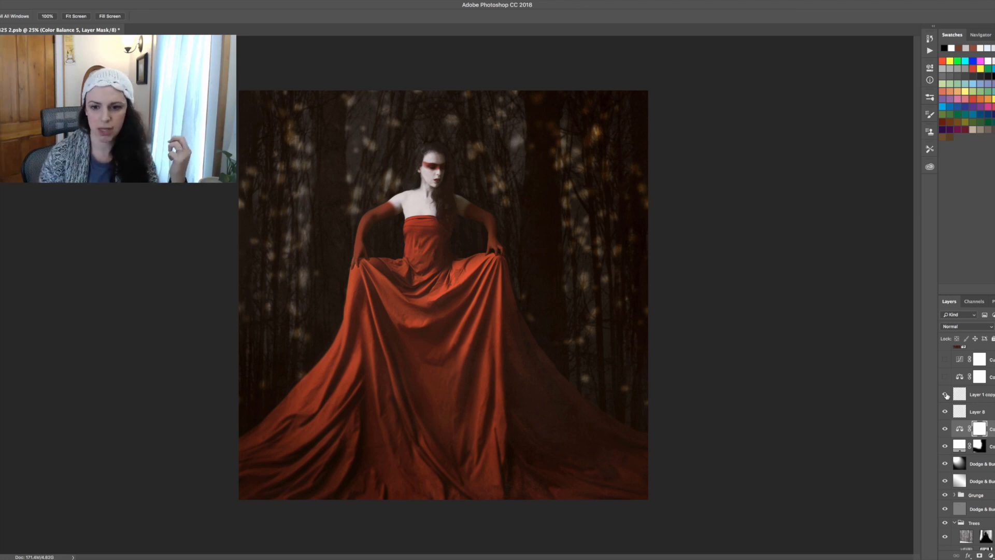
Show the Color Balance layer above Layer 1 copy and review its midtone, shadow and highlight settings.
left_click(945, 378)
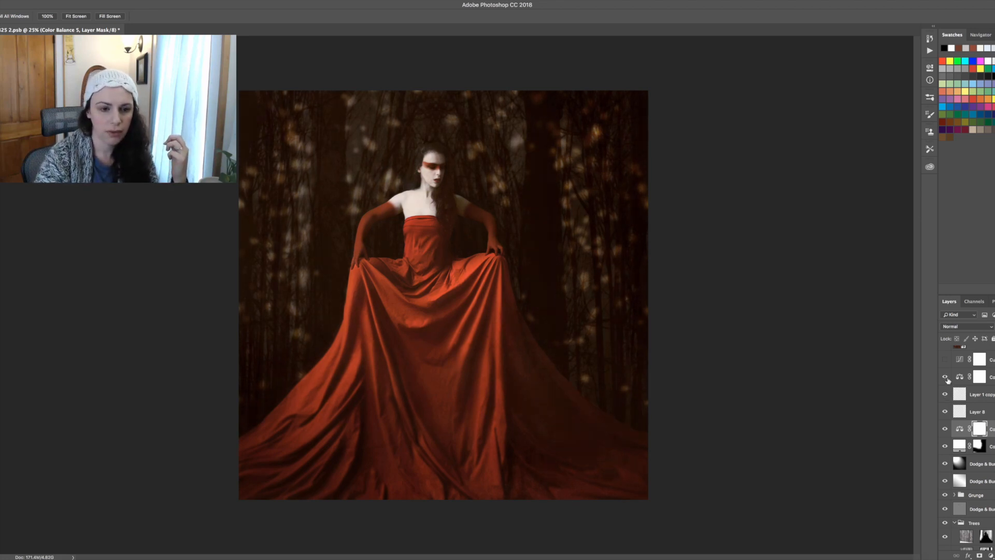
double_click(960, 377)
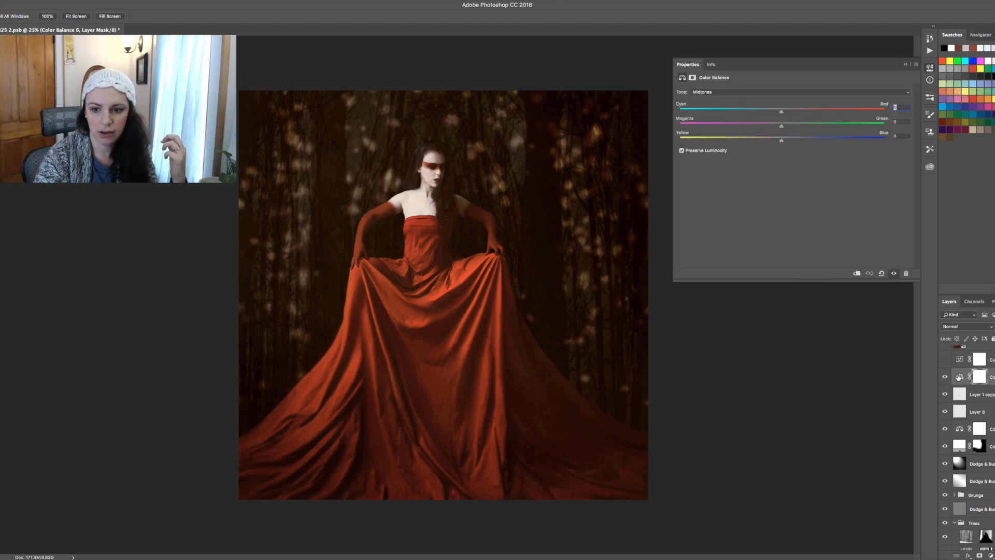
left_click(811, 91)
left_click(810, 84)
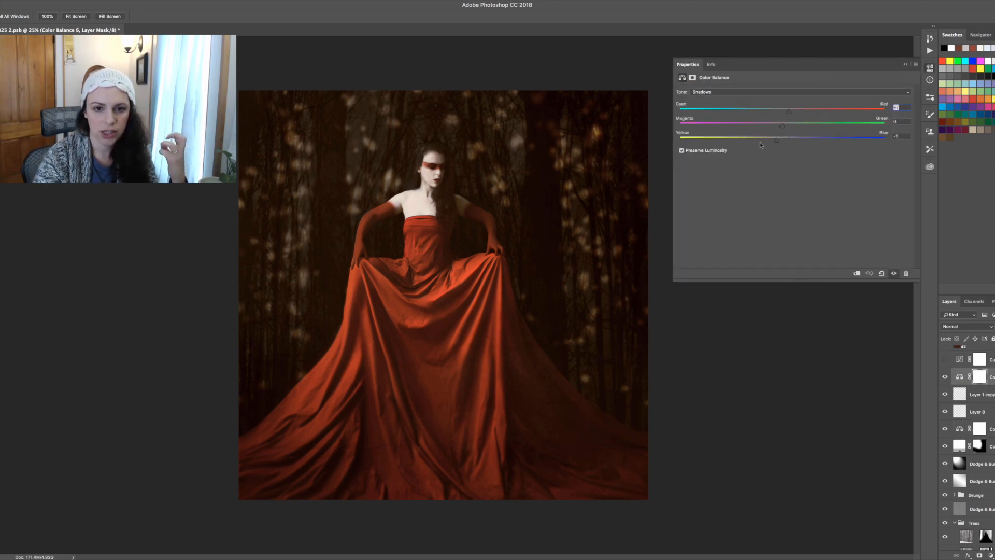
left_click(781, 92)
left_click(776, 107)
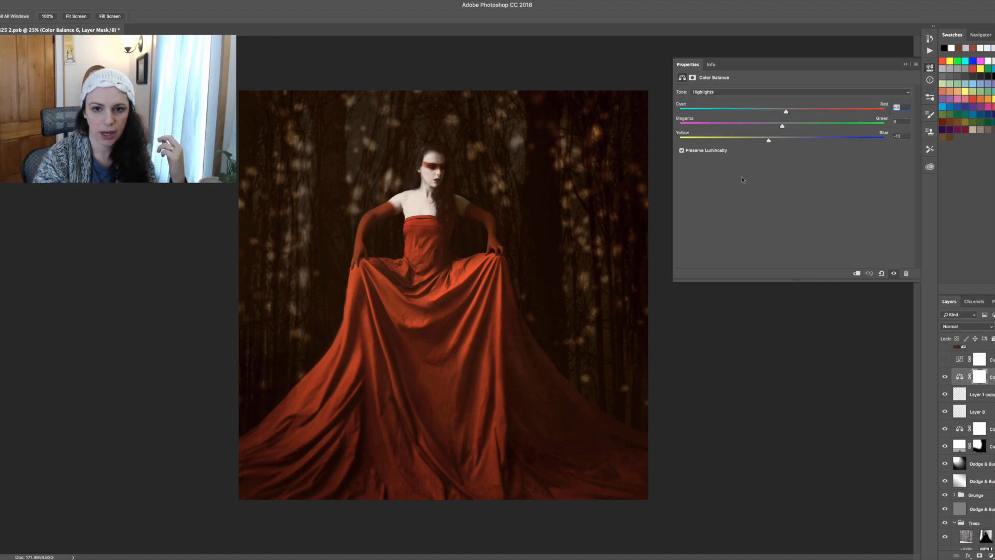
left_click(836, 92)
left_click(834, 85)
left_click(905, 64)
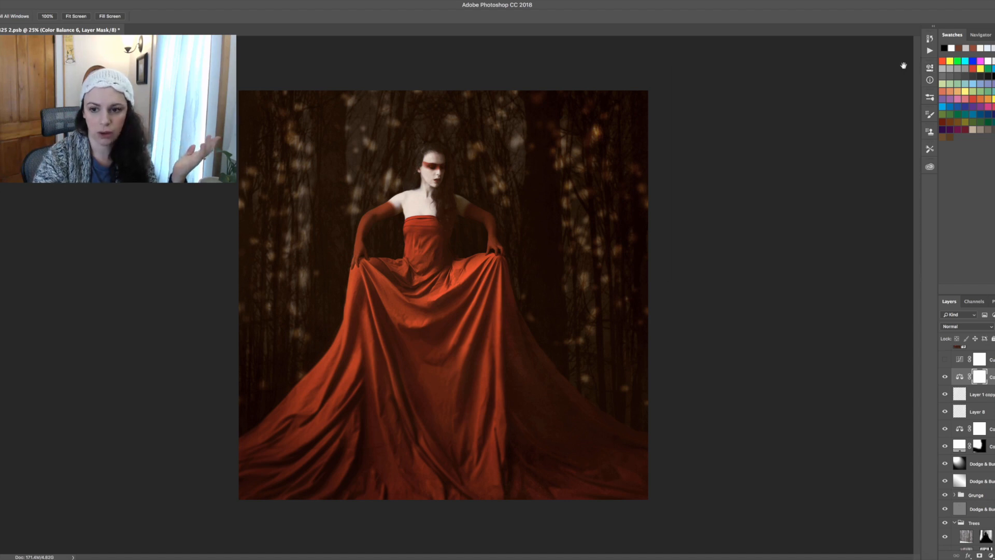
Show the Curves layer directly below the IMG_4325 image layer and review its RGB curve.
scroll(967, 385, "up", 1)
left_click(945, 371)
double_click(960, 372)
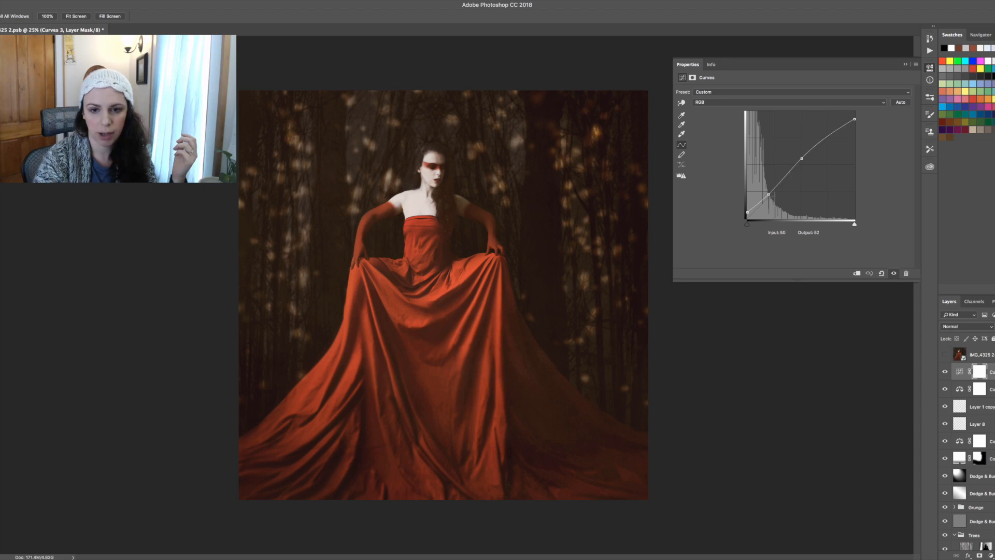
left_click(906, 64)
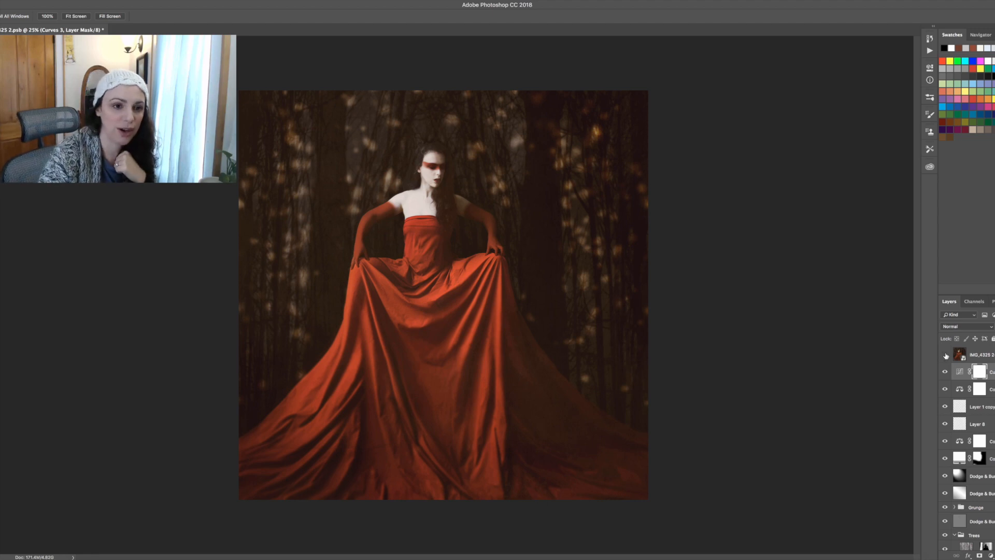
Show the topmost IMG_4325 2-Exposurex4 layer, add a layer mask and brush away its pale border along the picture's right and upper edges.
left_click(945, 356)
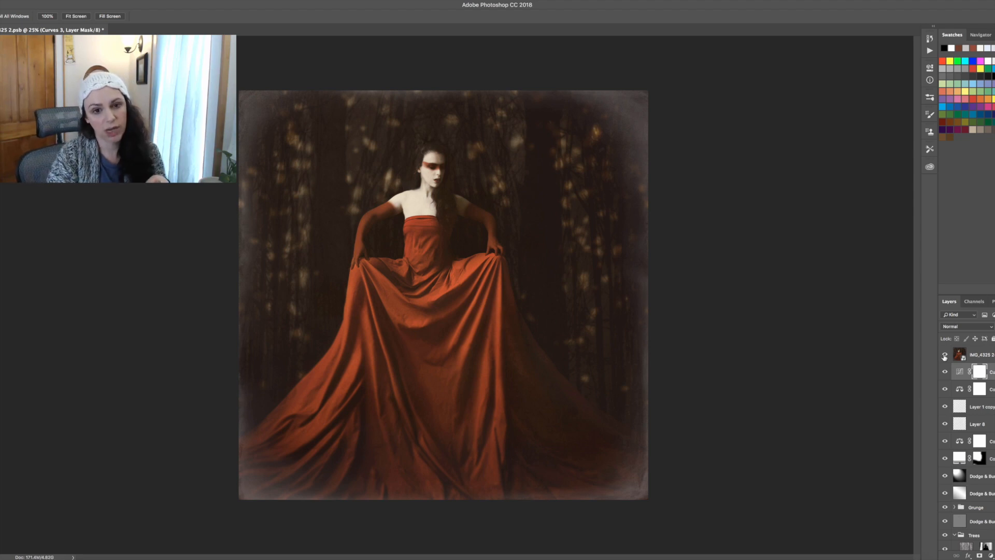
left_click(984, 359)
left_click(980, 555)
key("b")
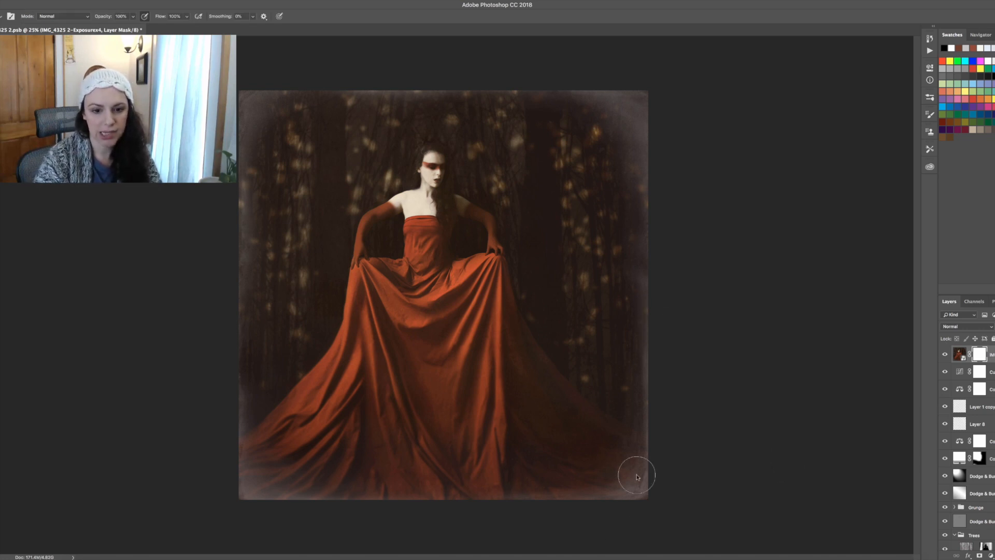
mouse_move(613, 487)
left_mouse_down()
mouse_move(649, 497)
mouse_move(661, 462)
mouse_move(525, 516)
mouse_move(601, 492)
mouse_move(684, 376)
mouse_move(658, 422)
mouse_move(649, 417)
mouse_move(663, 201)
mouse_move(653, 295)
mouse_move(621, 76)
mouse_move(586, 89)
mouse_move(604, 94)
mouse_move(446, 83)
left_mouse_up()
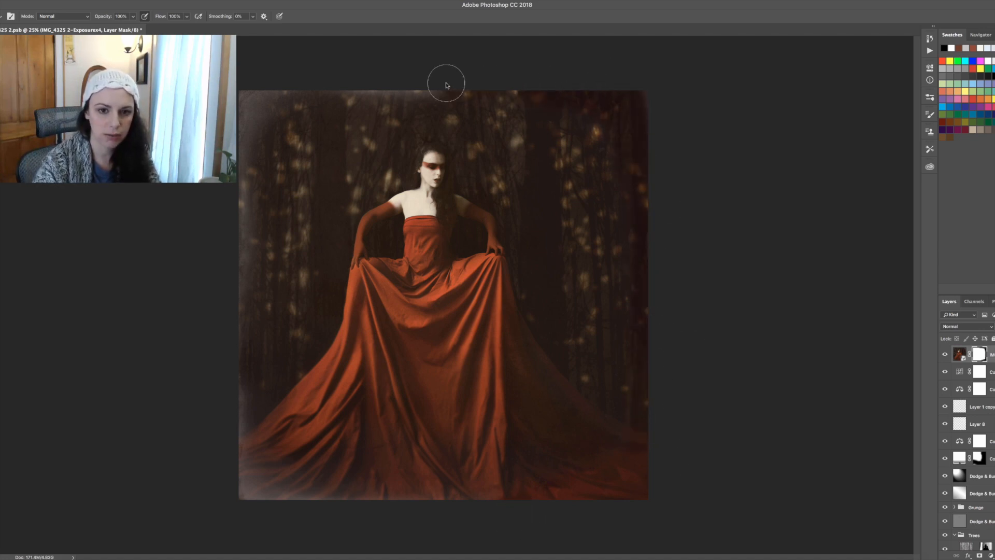
Compare the picture with the IMG_4325 2-Exposurex4 layer off and on, and disable that layer's mask.
left_click(947, 358)
left_click(948, 359)
left_click(948, 359)
left_click(947, 359)
left_click(947, 358)
left_click(948, 359)
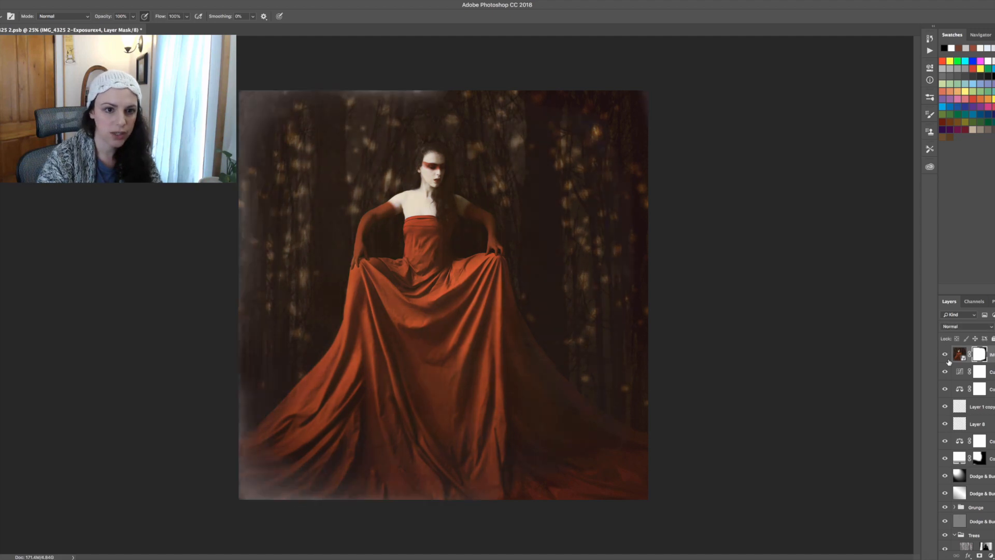
right_click(980, 356)
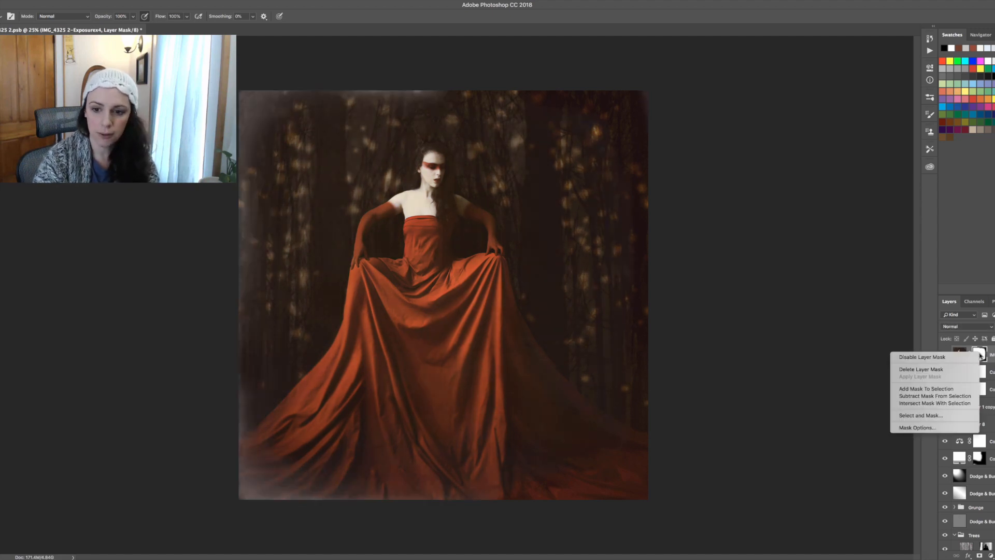
left_click(973, 357)
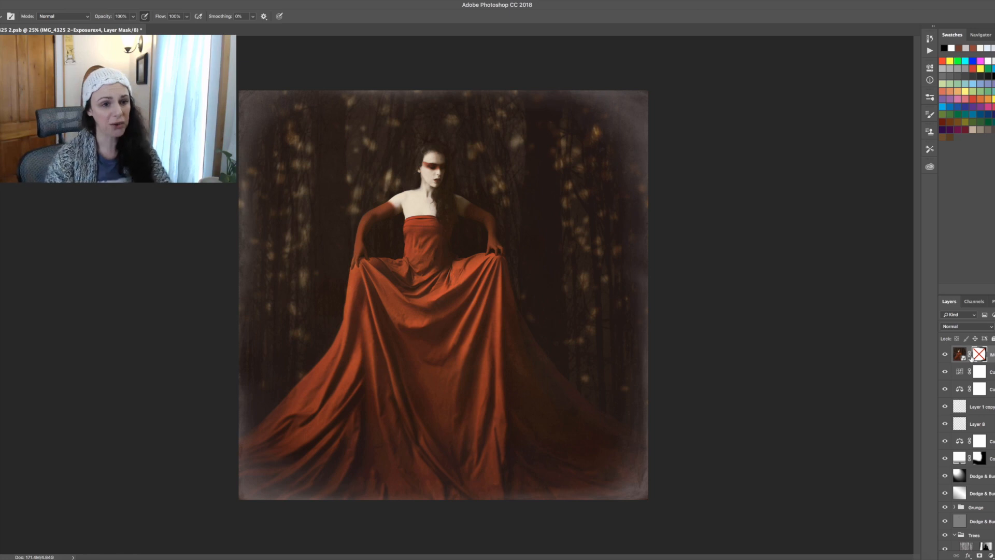